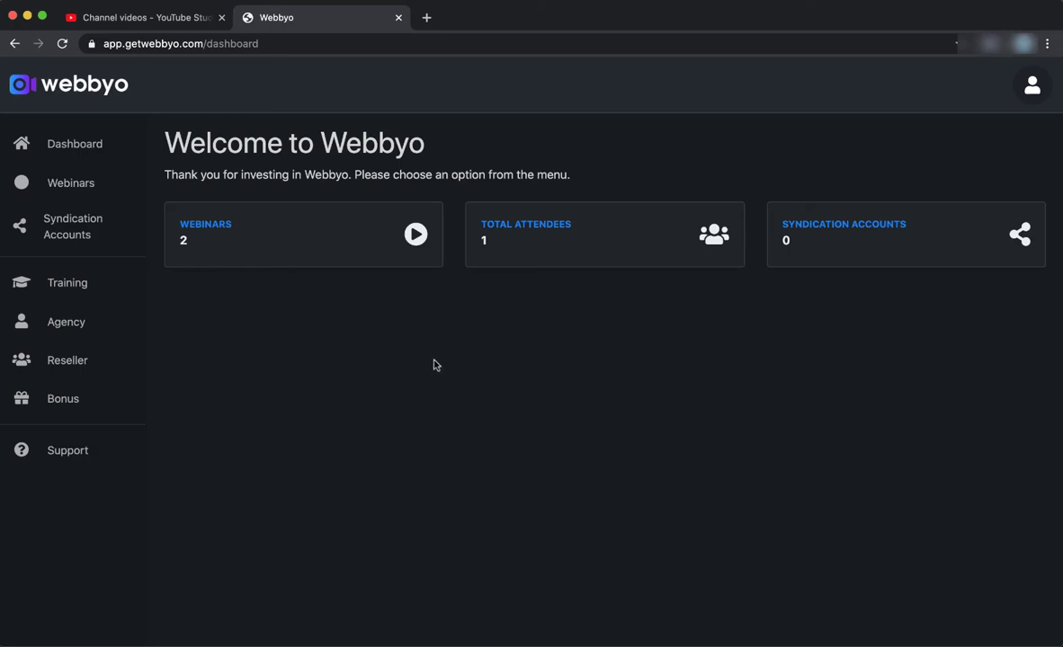
Start a new webinar and name it 'Affiliate Marketing Webinar'
click(67, 183)
click(281, 144)
click(339, 241)
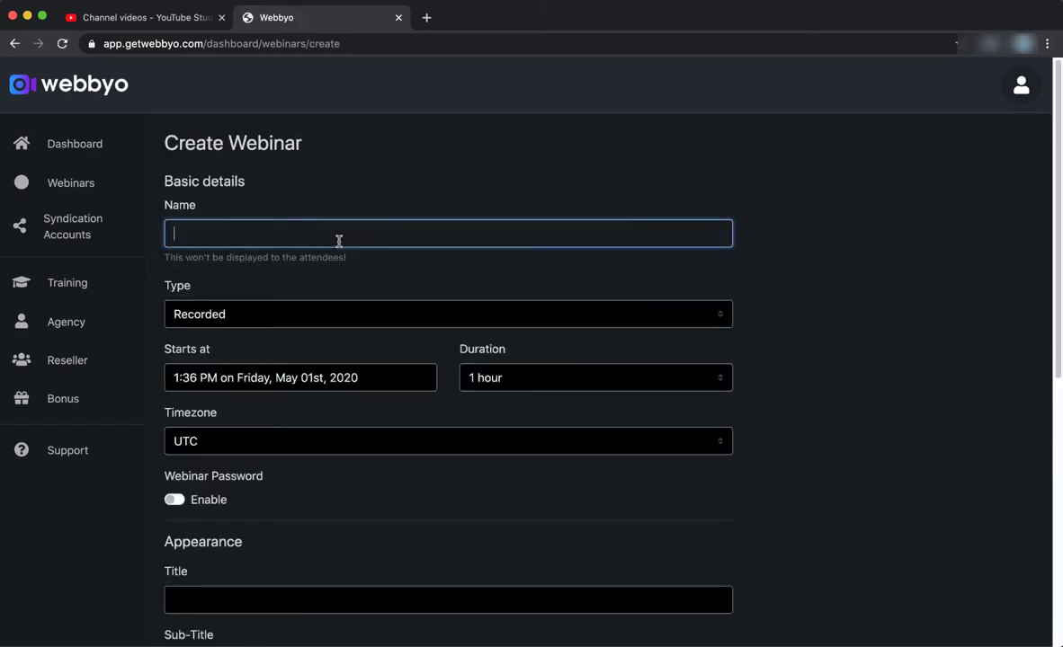
text(Affiliate Marketing Webinar)
key(ctrl+a)
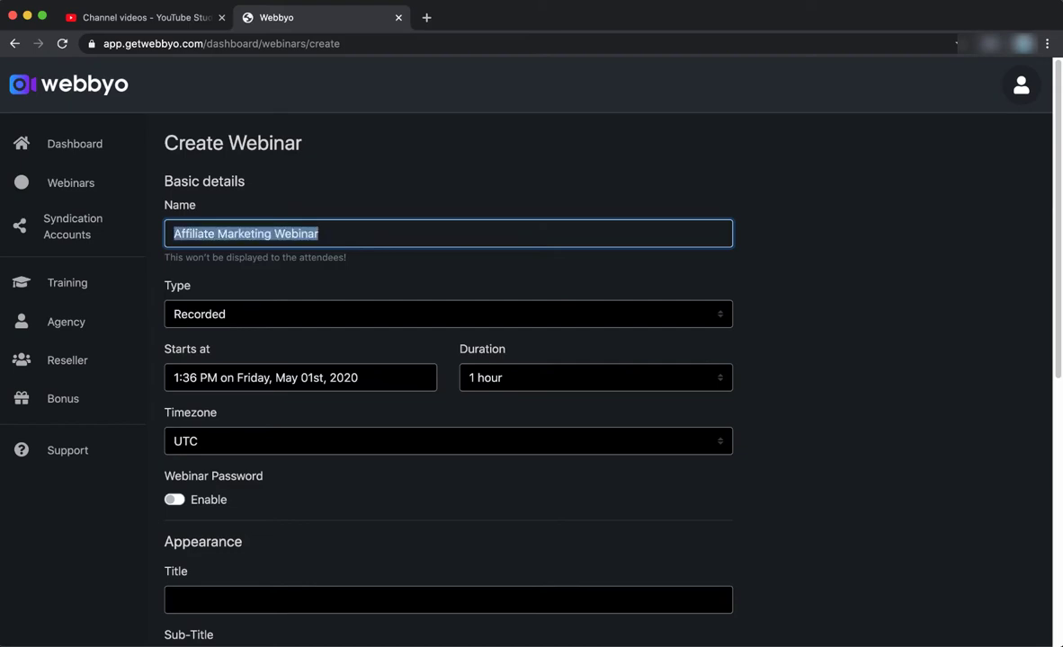
click(434, 290)
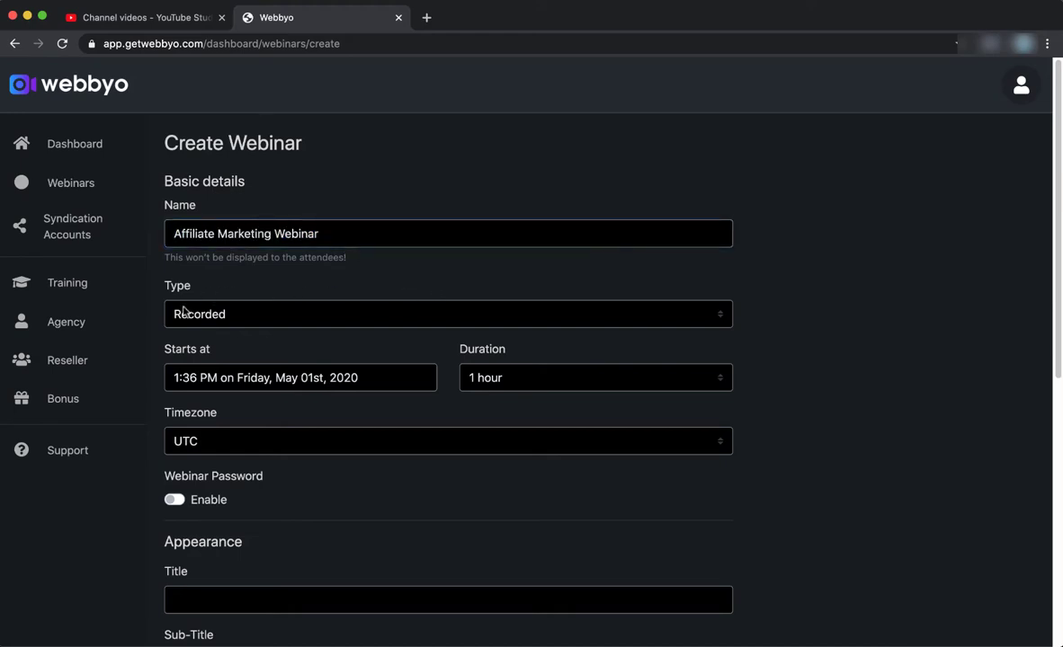
Keep the recorded 1:36 PM UTC schedule, trying the webinar password but leaving it off
scroll(187, 320, down, 1)
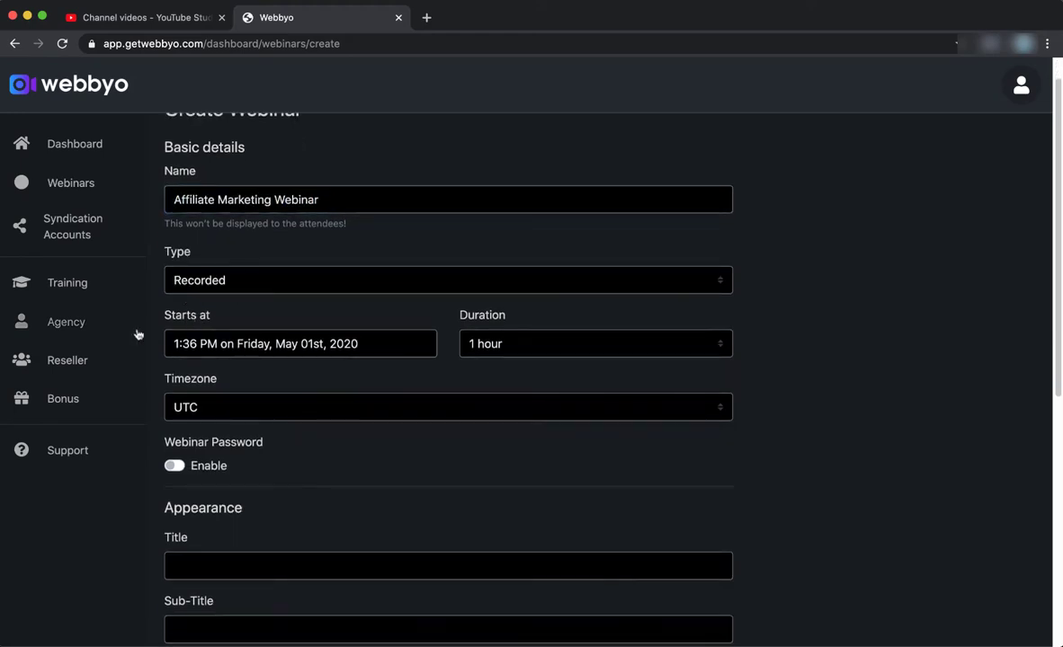
scroll(187, 344, down, 1)
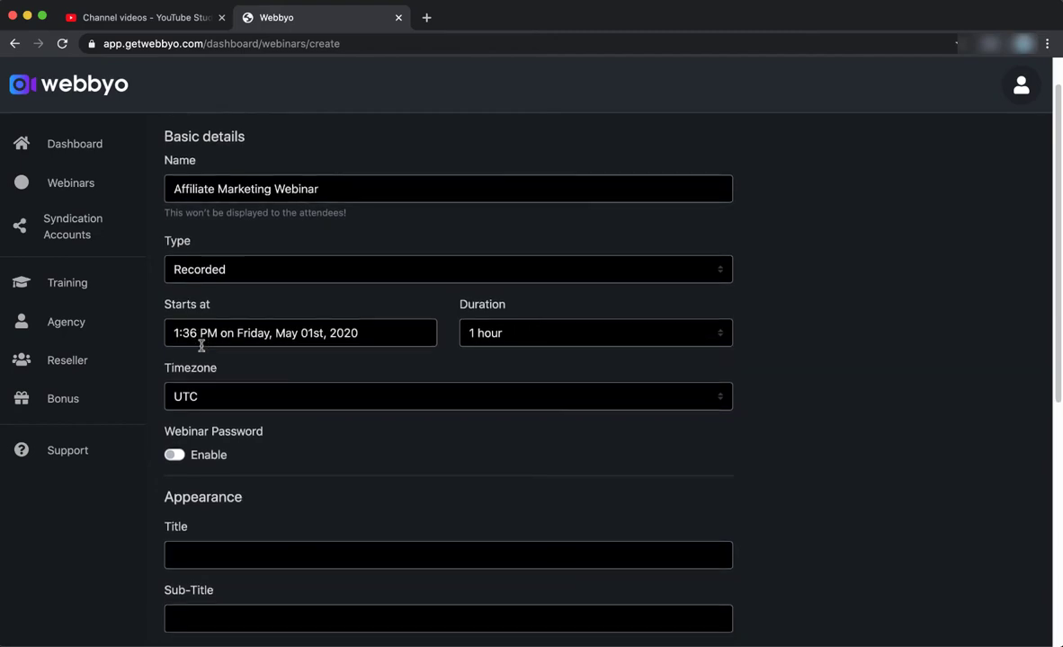
scroll(412, 374, down, 4)
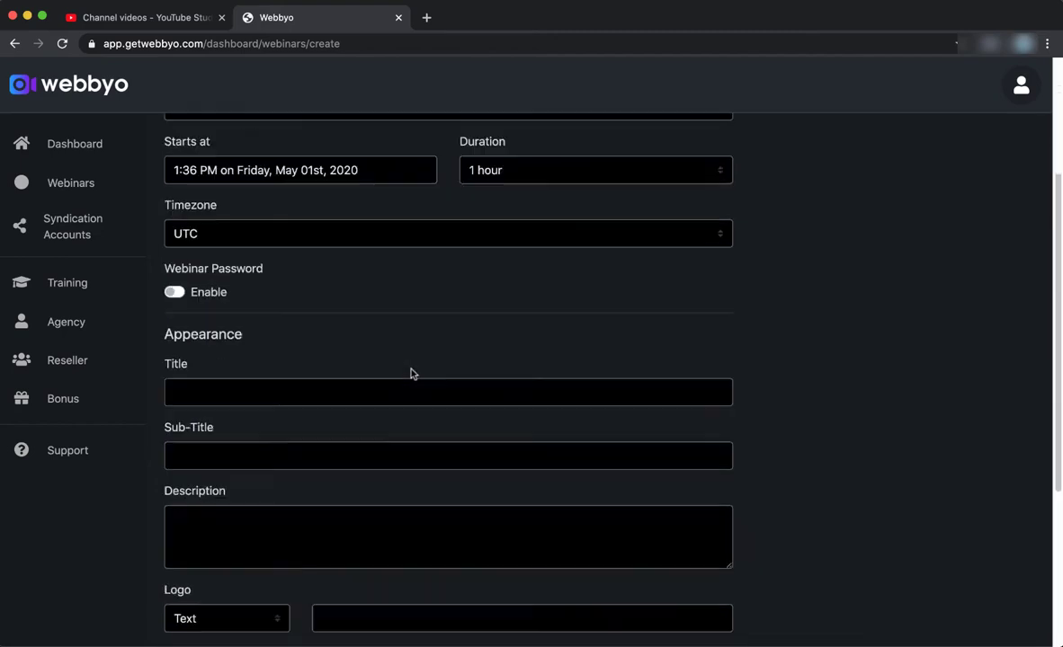
scroll(360, 270, up, 1)
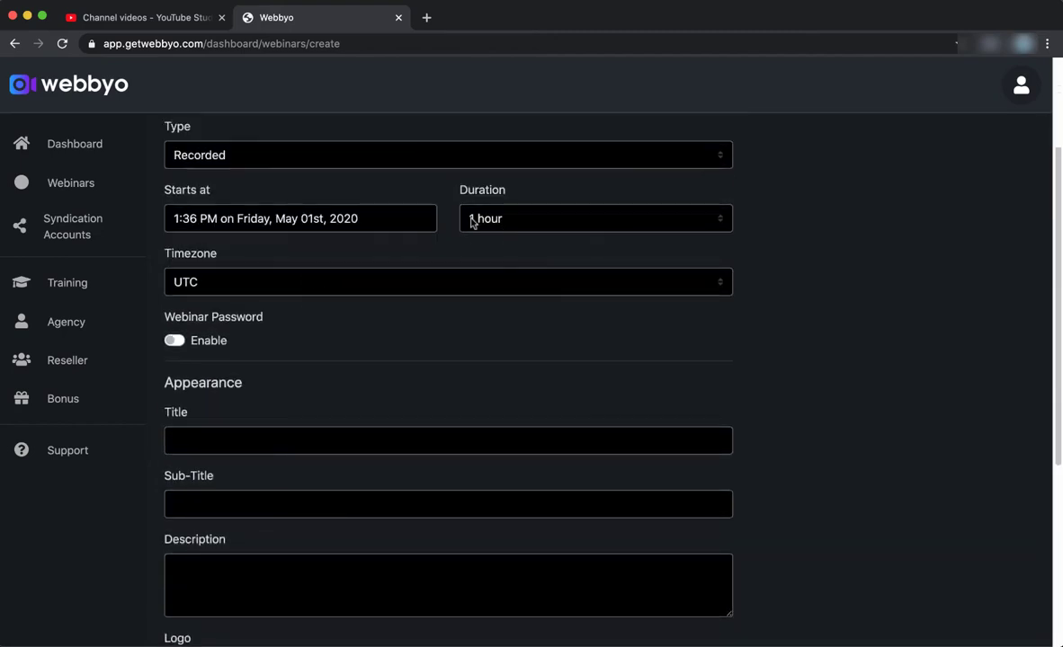
scroll(180, 238, up, 1)
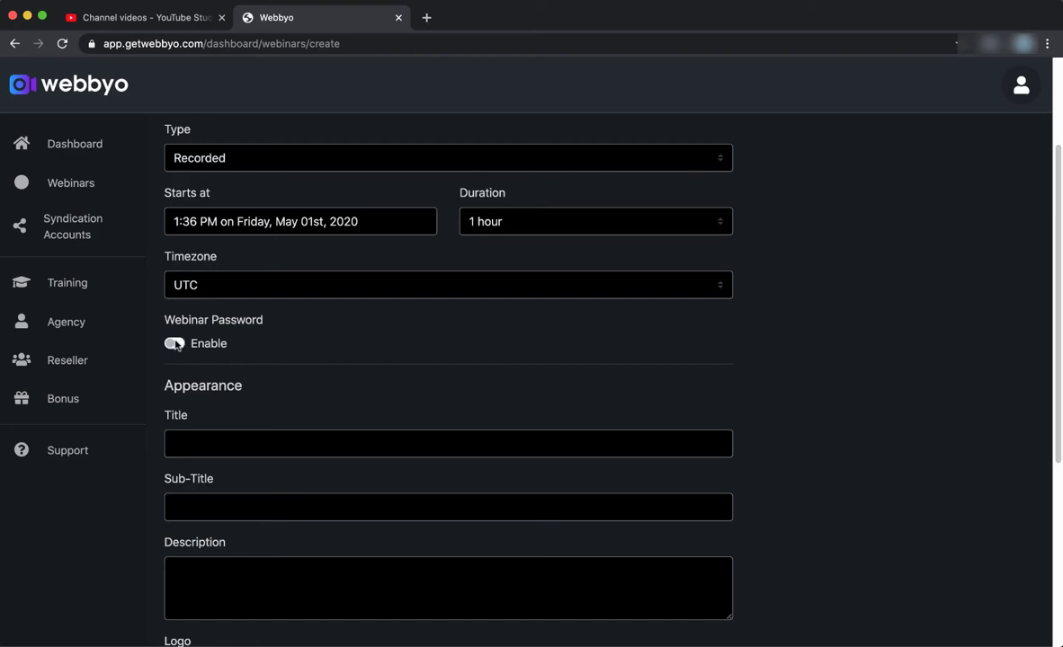
click(176, 345)
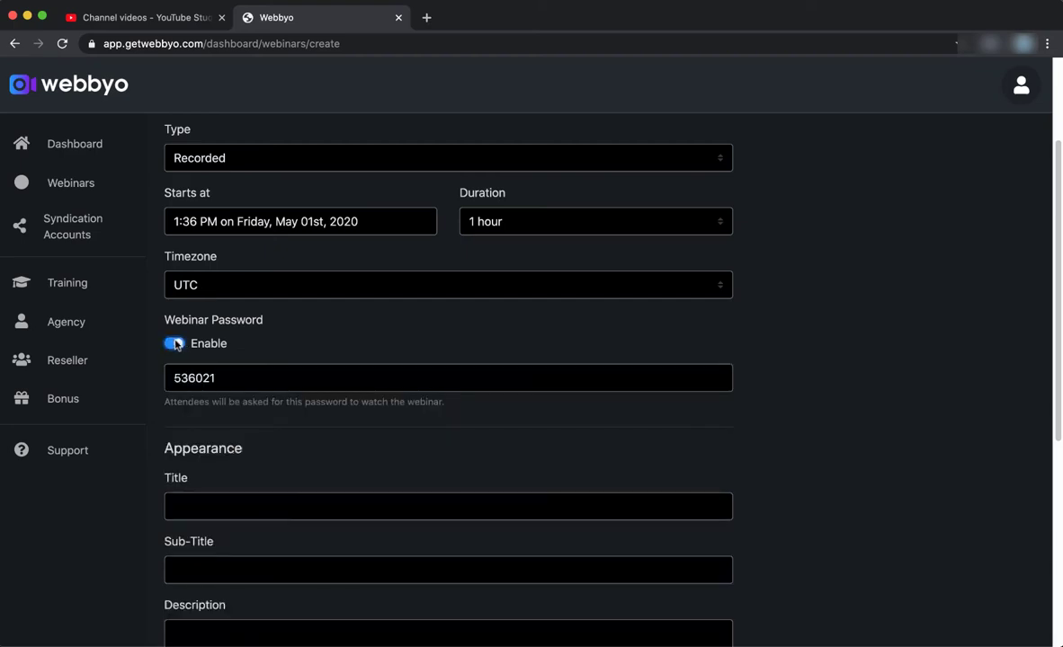
drag(174, 378, 218, 378)
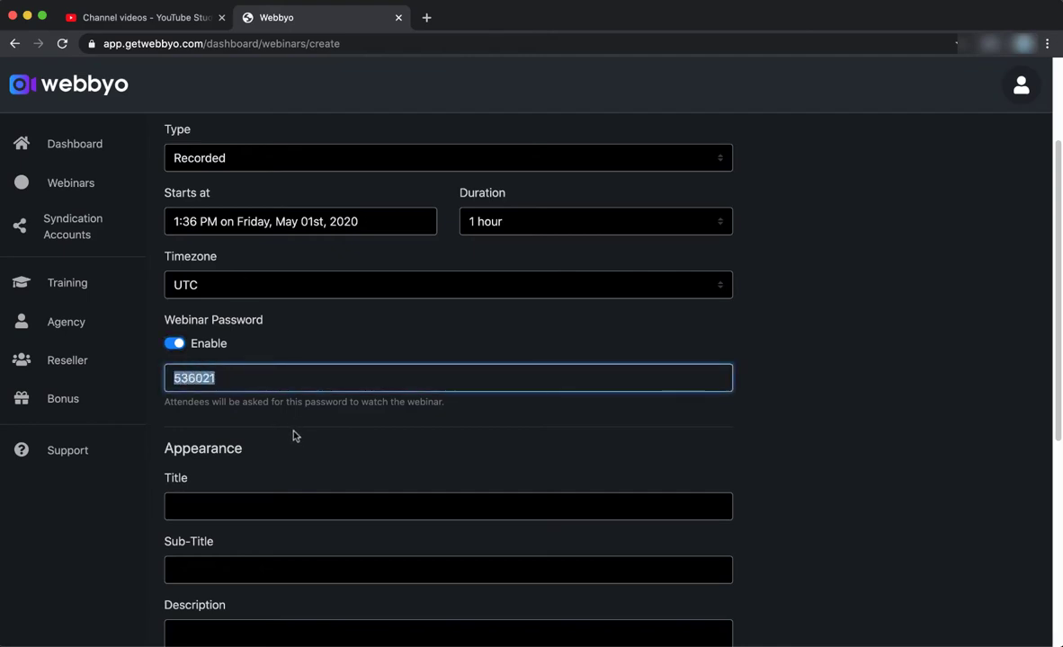
click(208, 378)
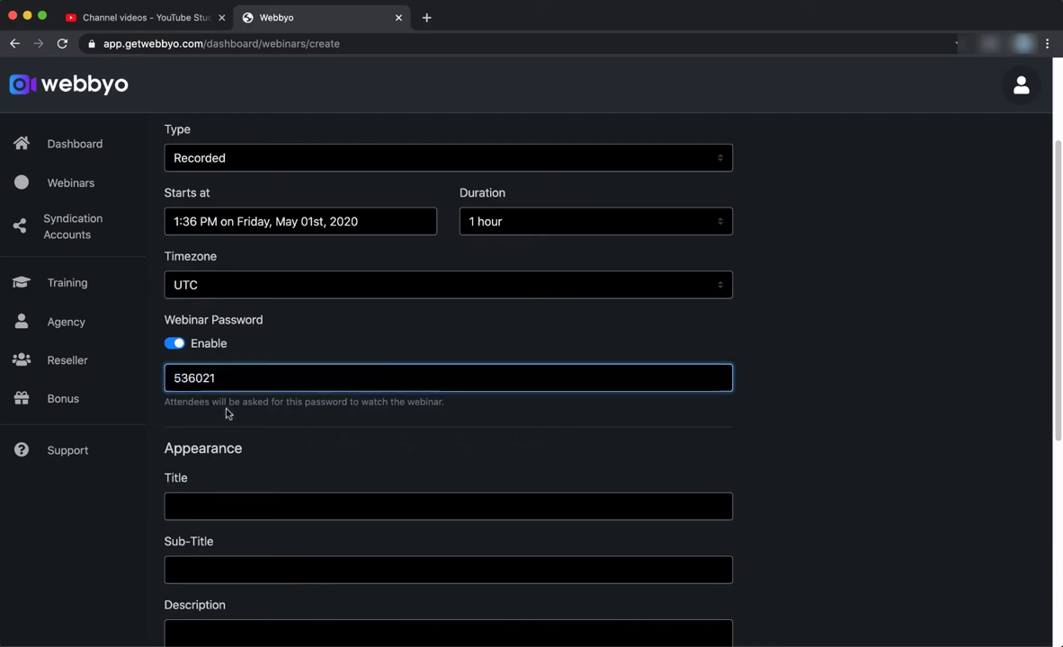
click(172, 343)
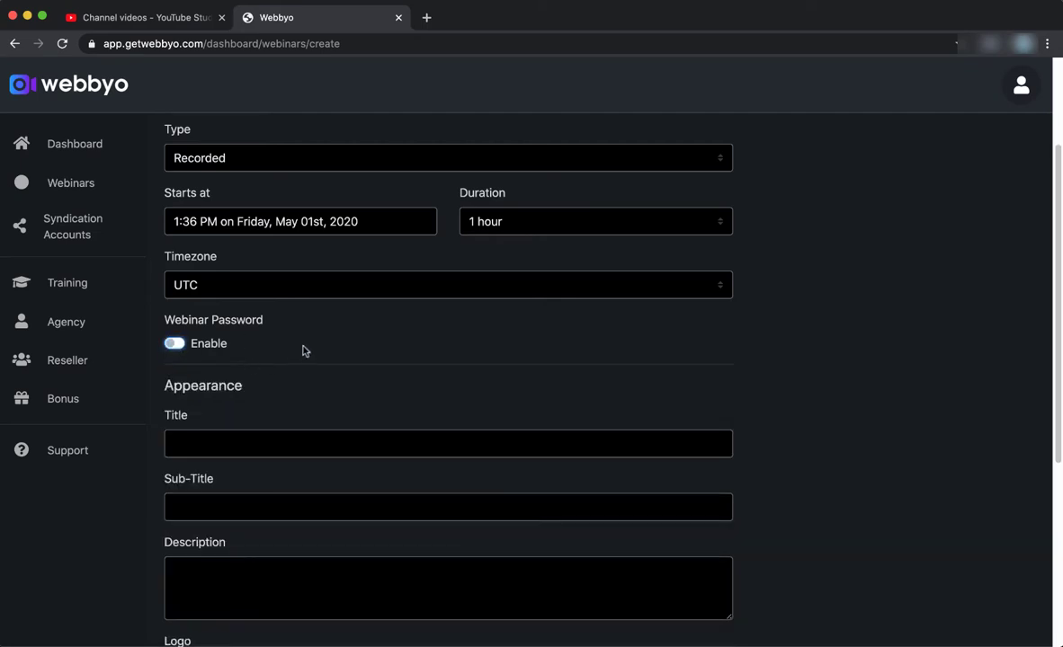
scroll(303, 350, down, 1)
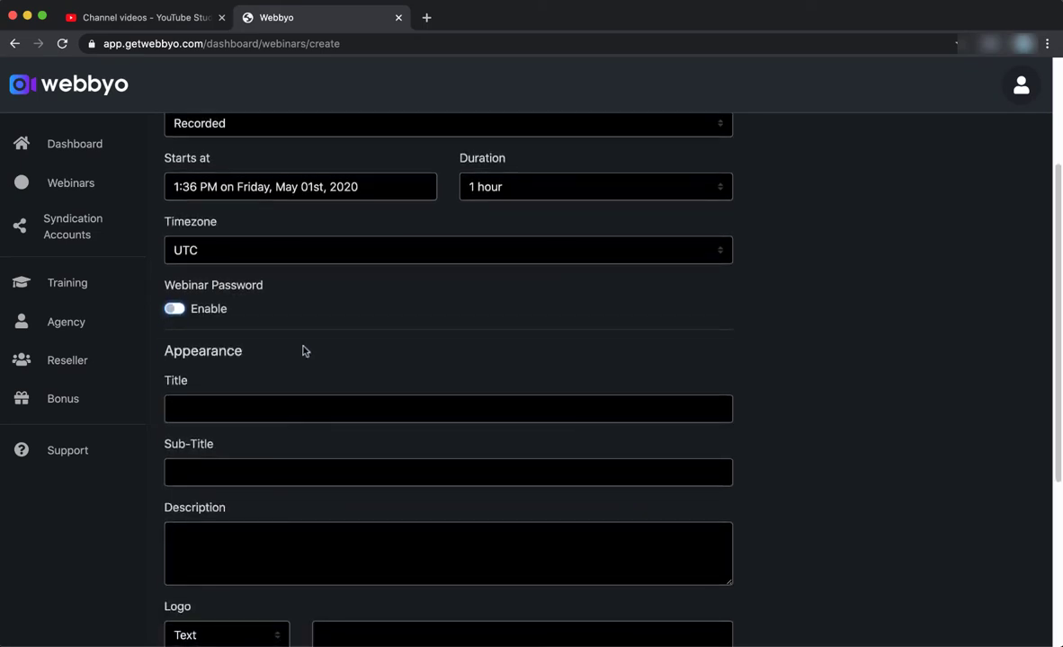
scroll(288, 355, down, 2)
click(225, 325)
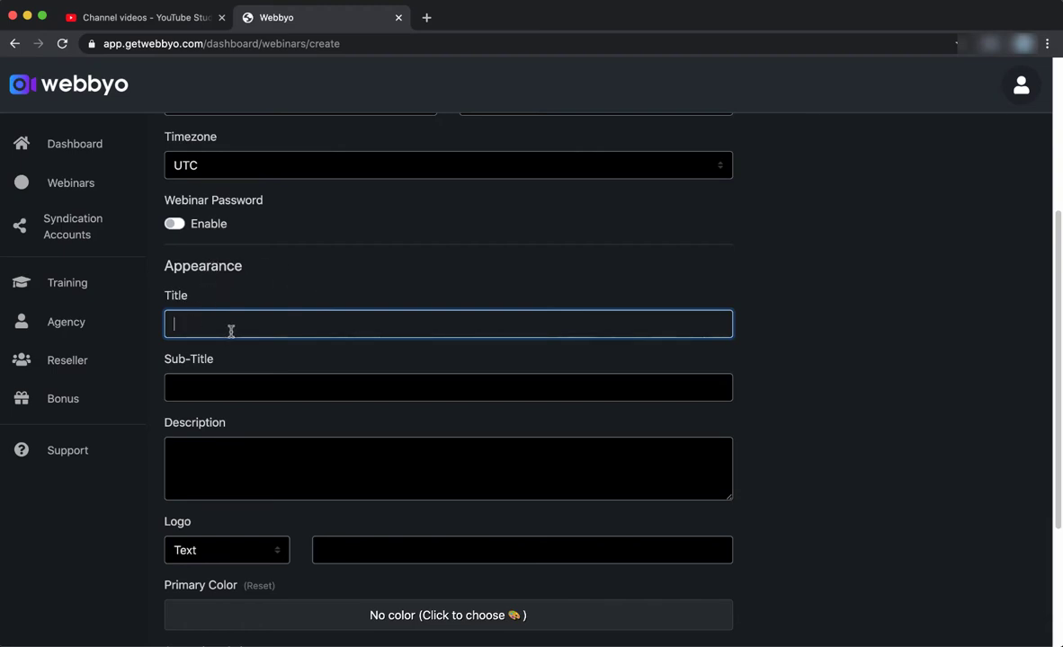
Set the title 'Affiliate Marketing Webinar' and a description about running an Affiliate Marketing business
text(Affiliate Marketing Webinar)
scroll(311, 351, down, 1)
click(259, 329)
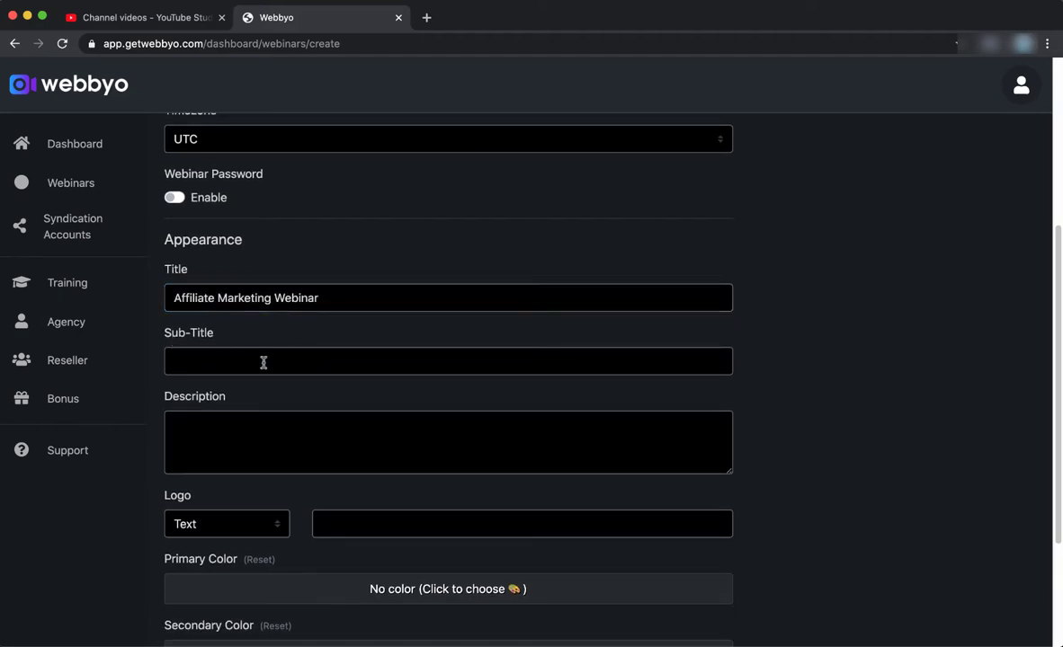
click(239, 360)
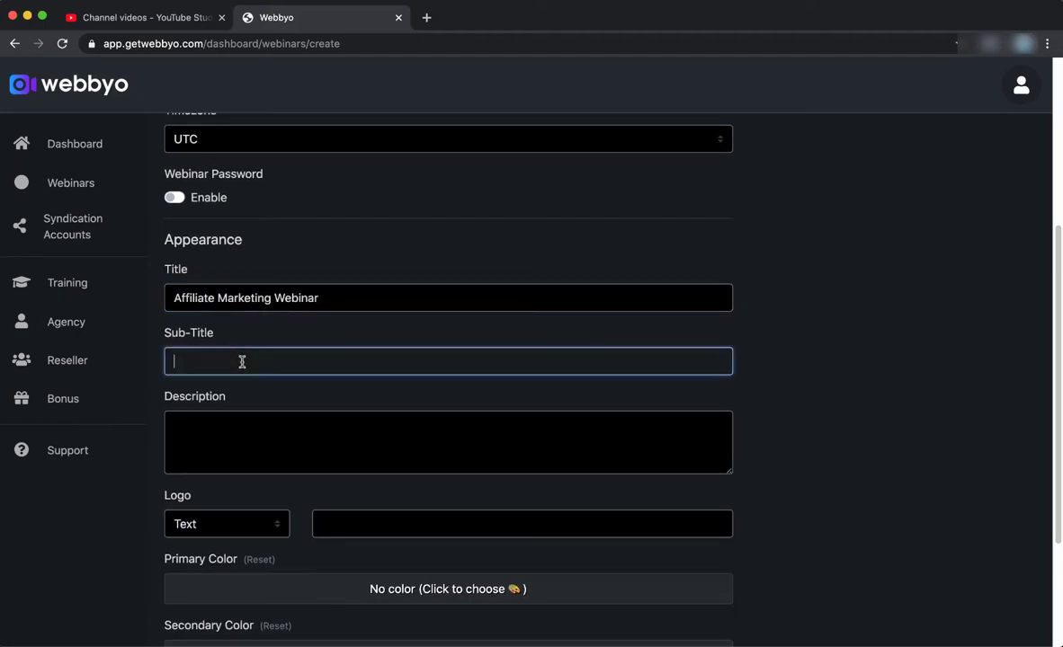
click(227, 414)
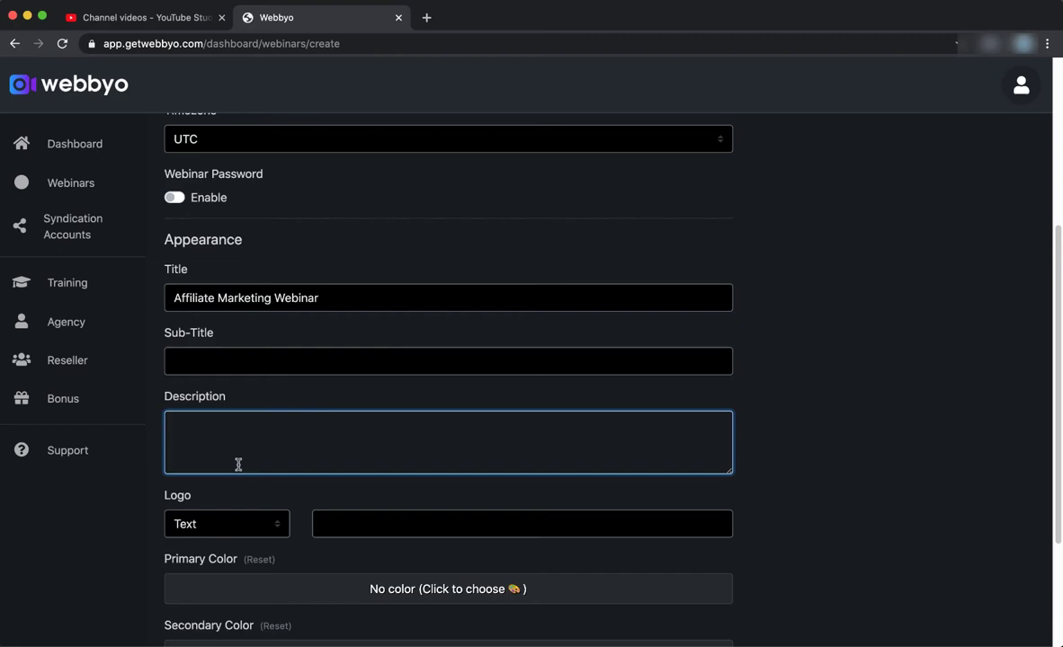
text(Lehowtur)
key(BackSpace)
key(BackSpace)
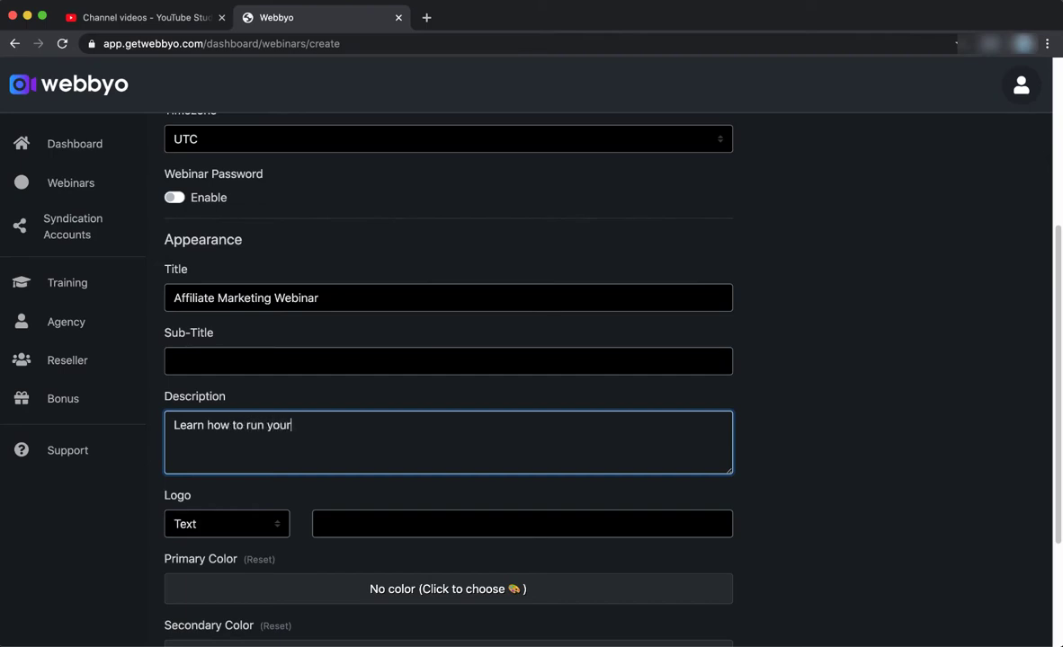
text(Affiliate Marketing Webinar)
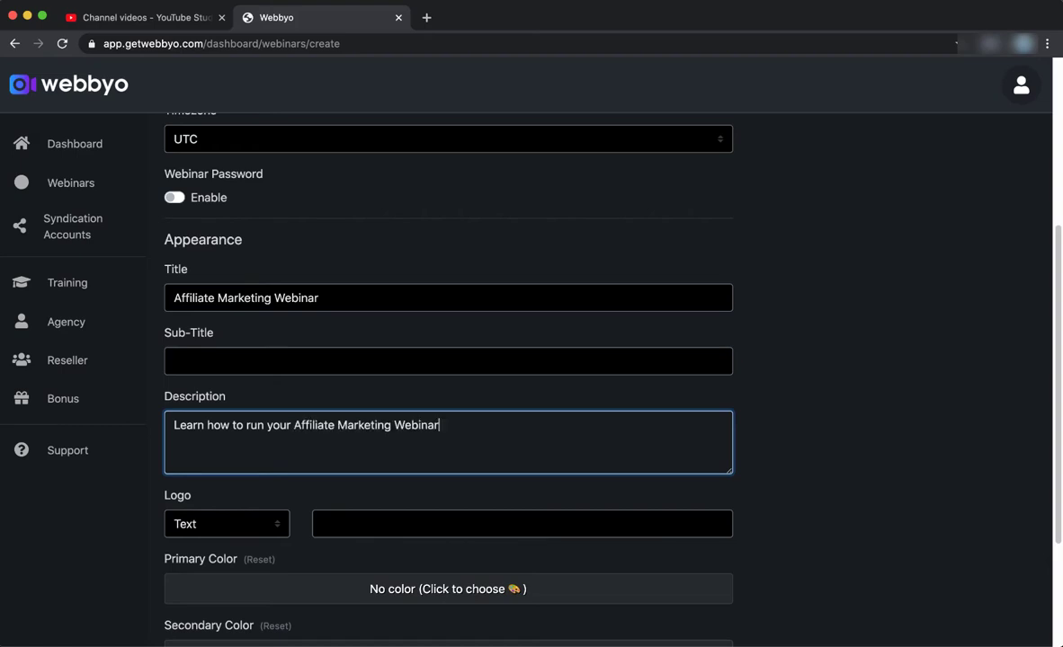
key(BackSpace)
key(BackSpace)
key(BackSpace)
text(business!)
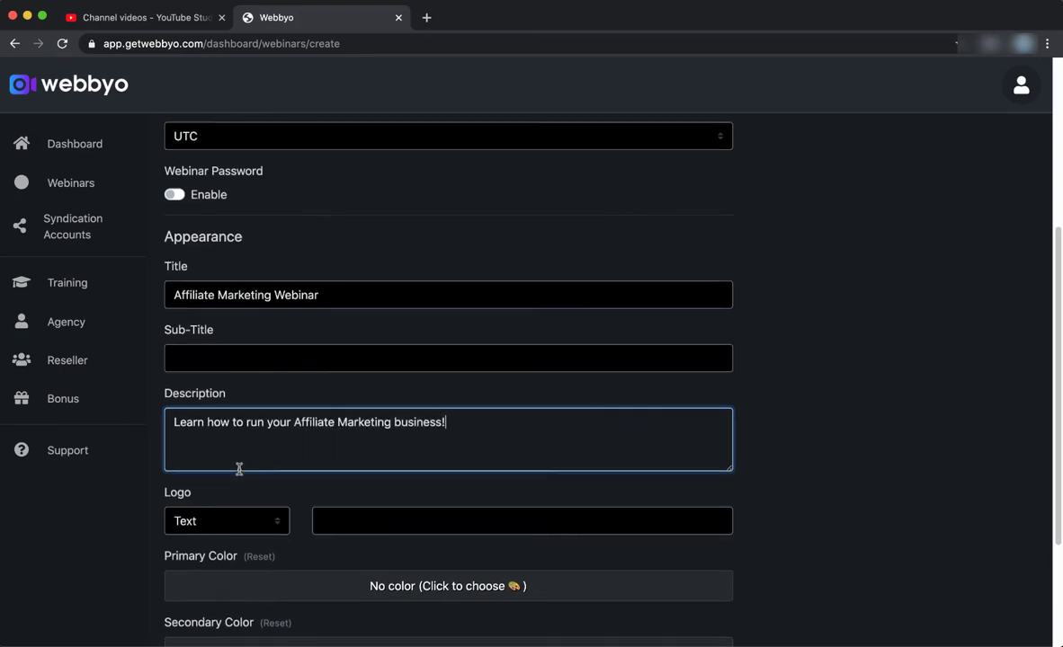
scroll(237, 468, down, 3)
Keep a text logo reading 'AffWebinars' and create the webinar
click(276, 400)
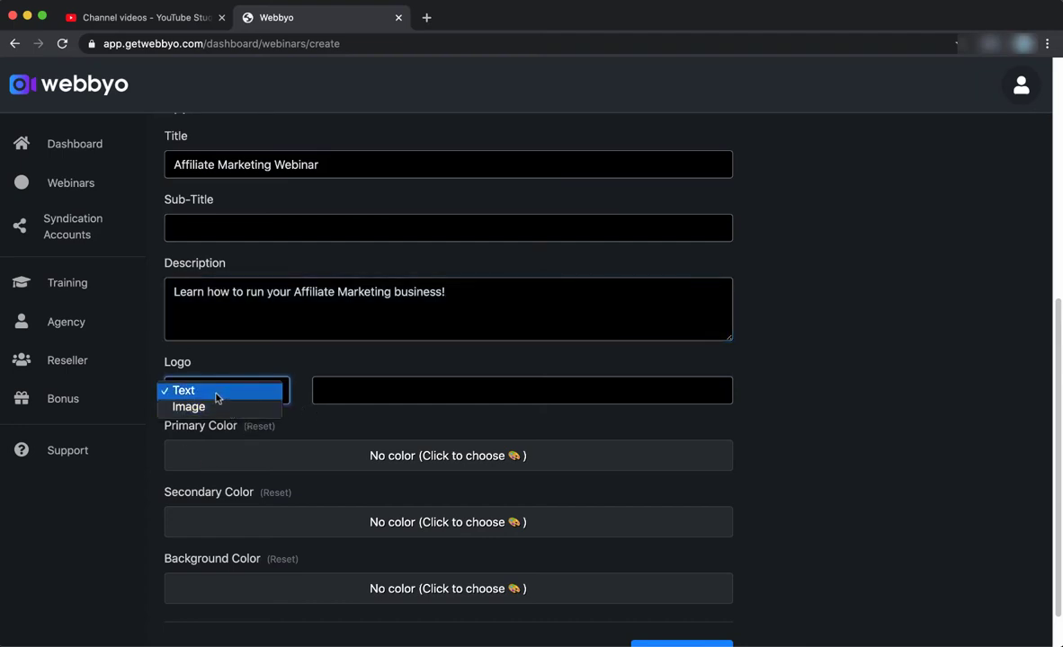
click(319, 359)
click(384, 389)
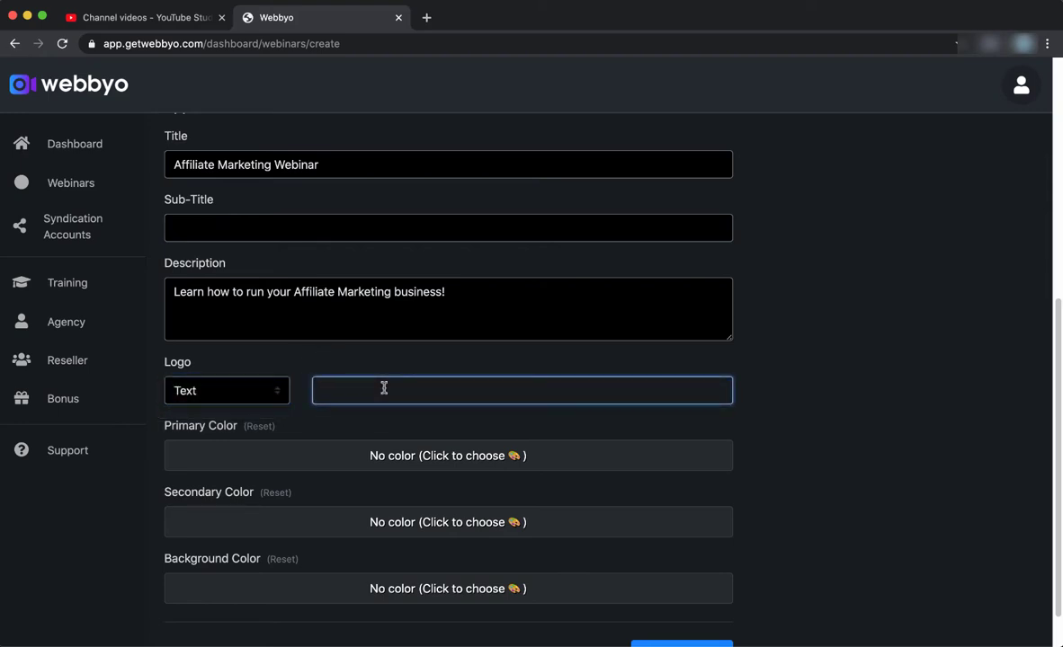
text(Aff)
text(Webinars)
scroll(315, 398, down, 2)
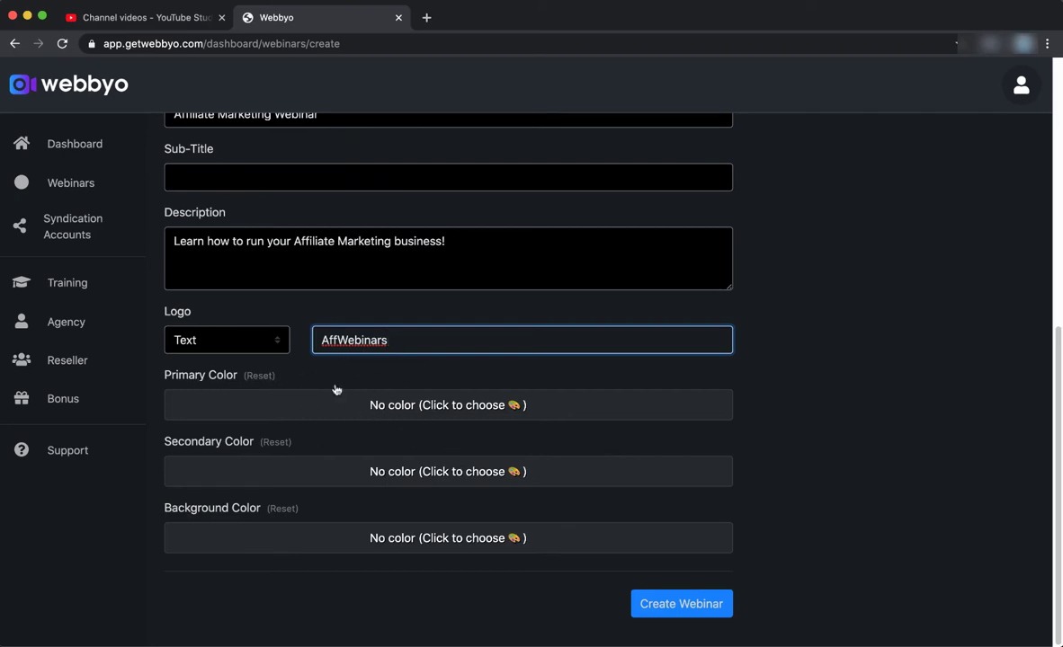
click(648, 614)
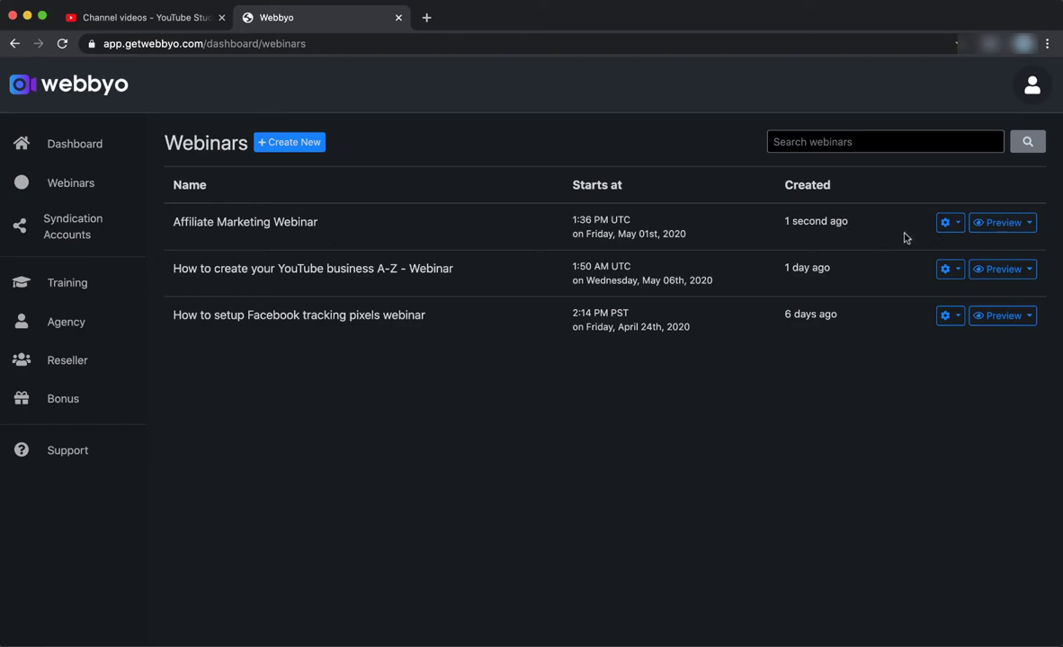
Paste the replay video's S3 link from the text editor into the webinar's Video Direct Link field
click(945, 229)
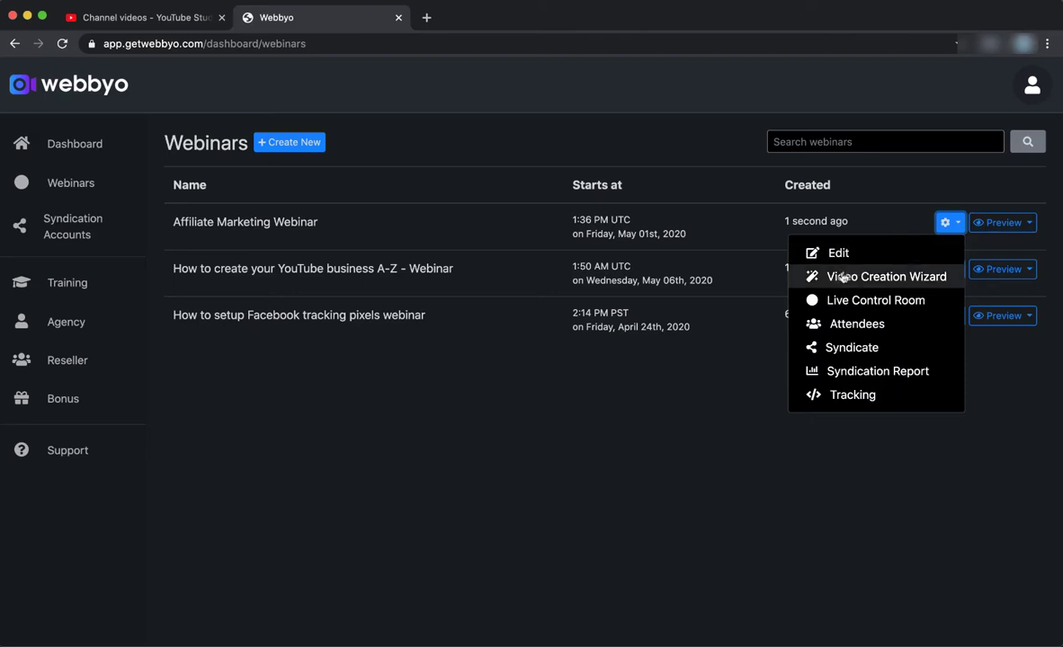
click(888, 278)
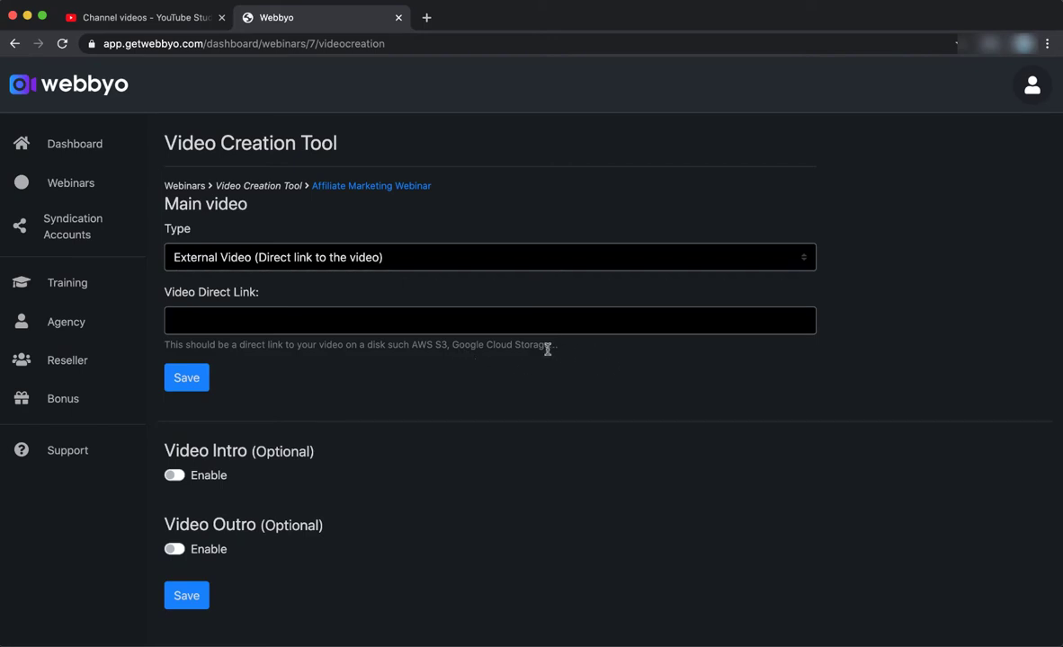
key(super+Tab)
key(super+Tab)
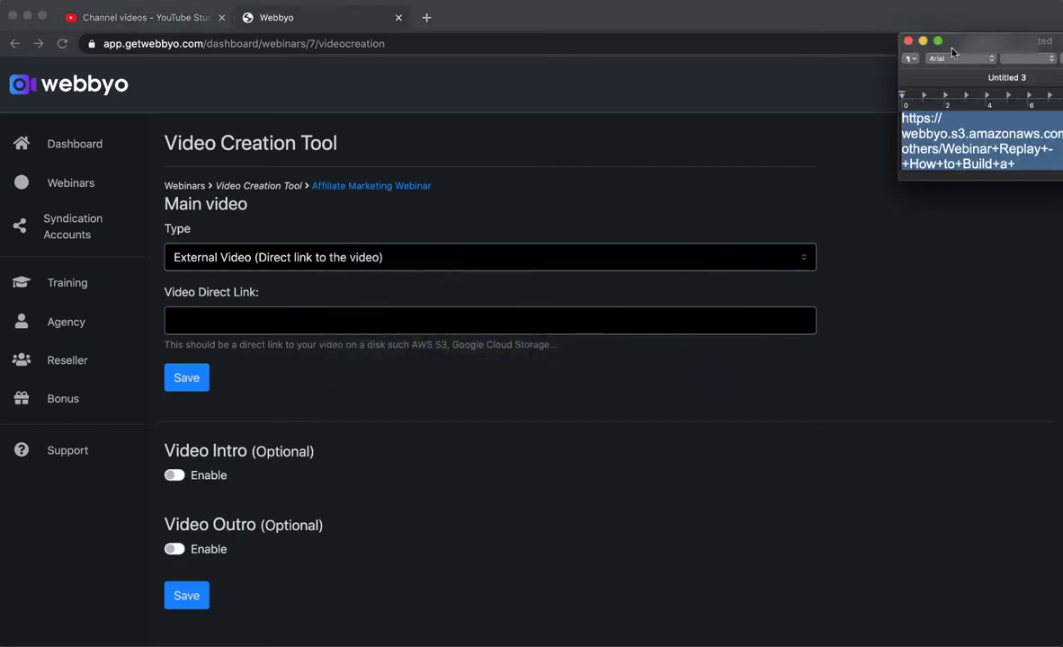
drag(952, 48, 834, 54)
right_click(835, 130)
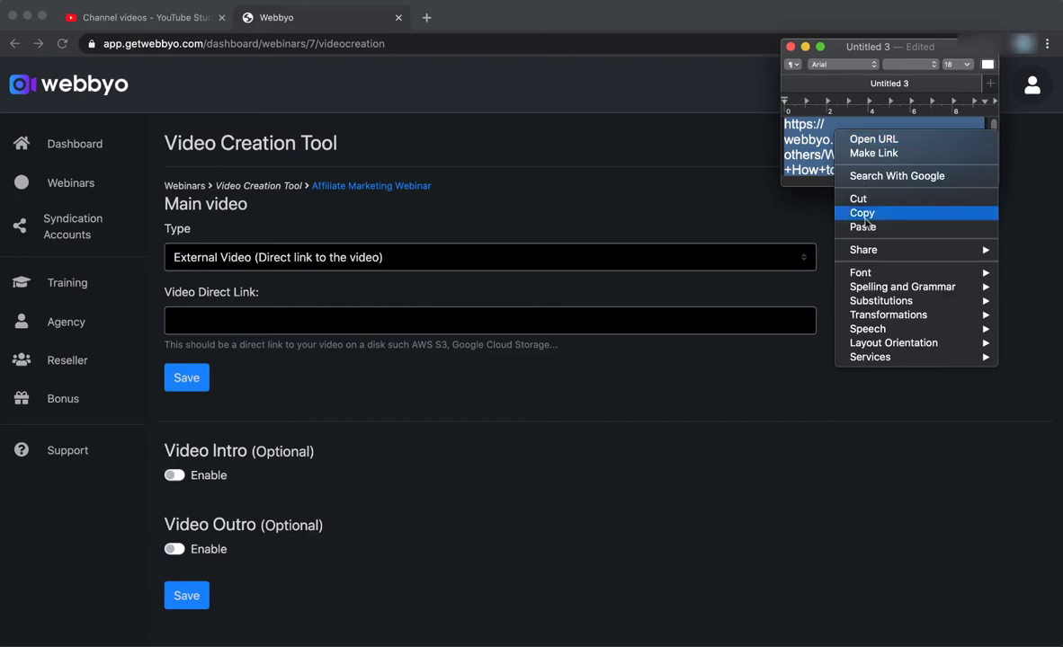
click(862, 213)
click(683, 197)
right_click(222, 326)
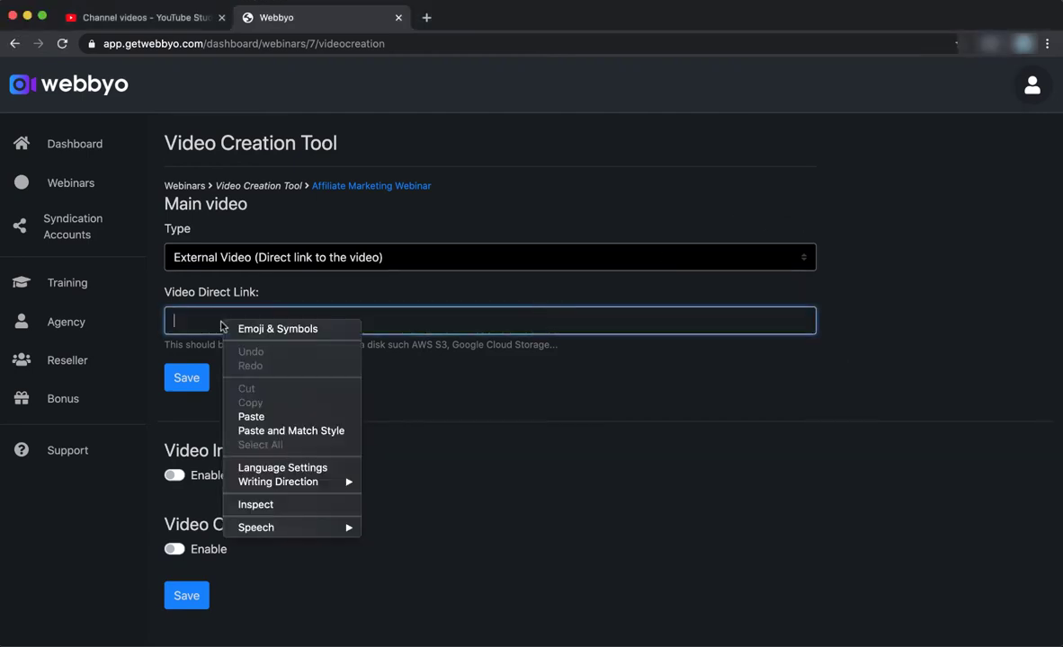
click(262, 417)
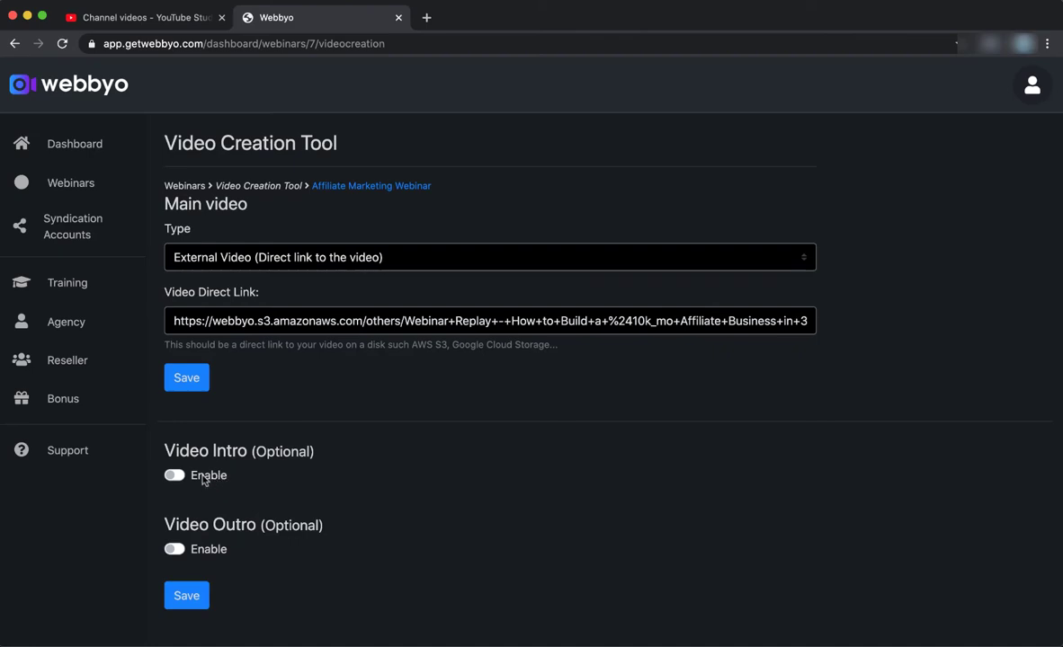
click(203, 480)
scroll(248, 423, down, 3)
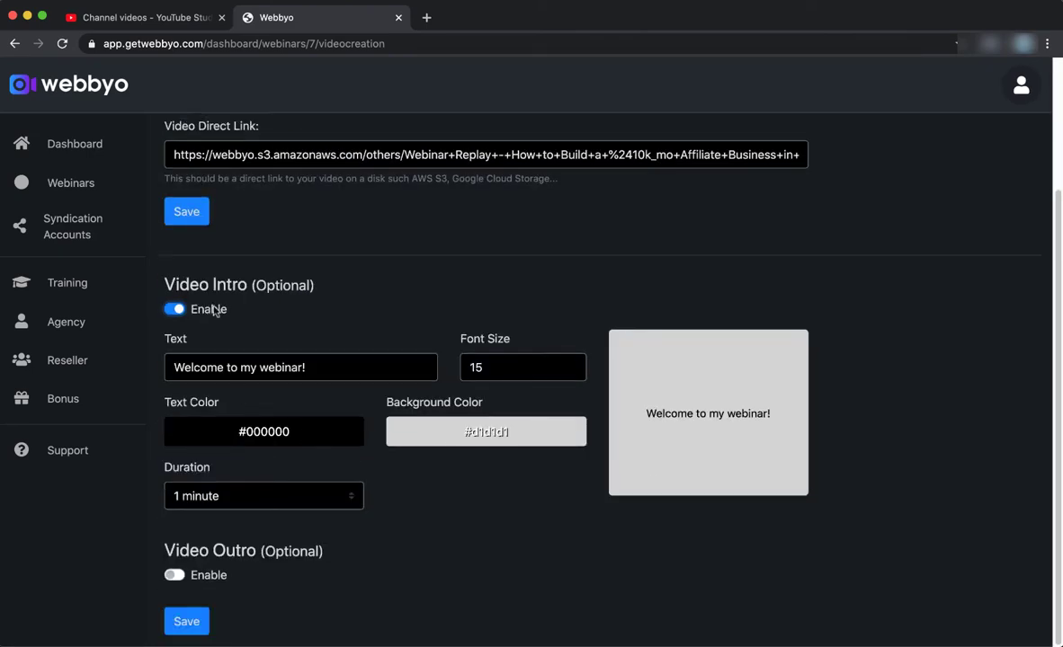
triple_click(300, 367)
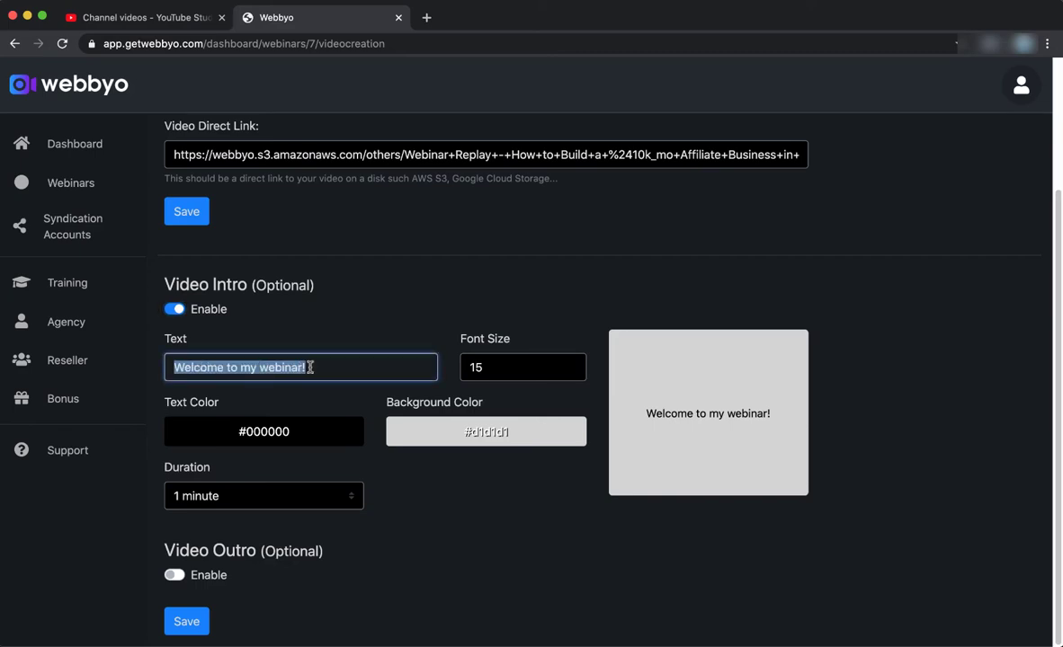
text(AffWebinars)
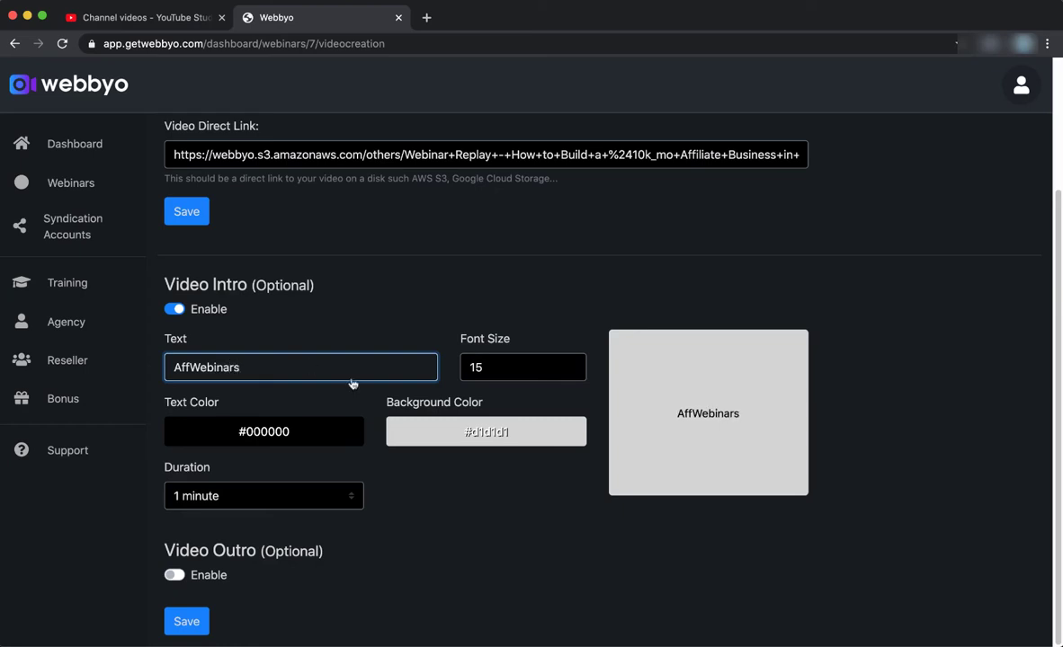
click(330, 439)
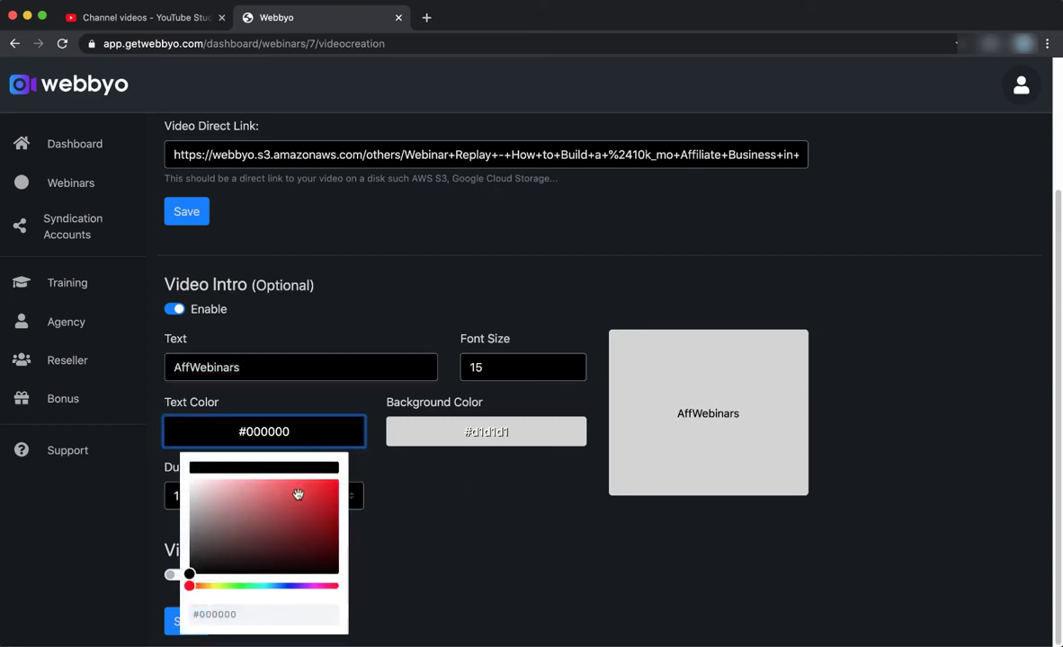
click(492, 435)
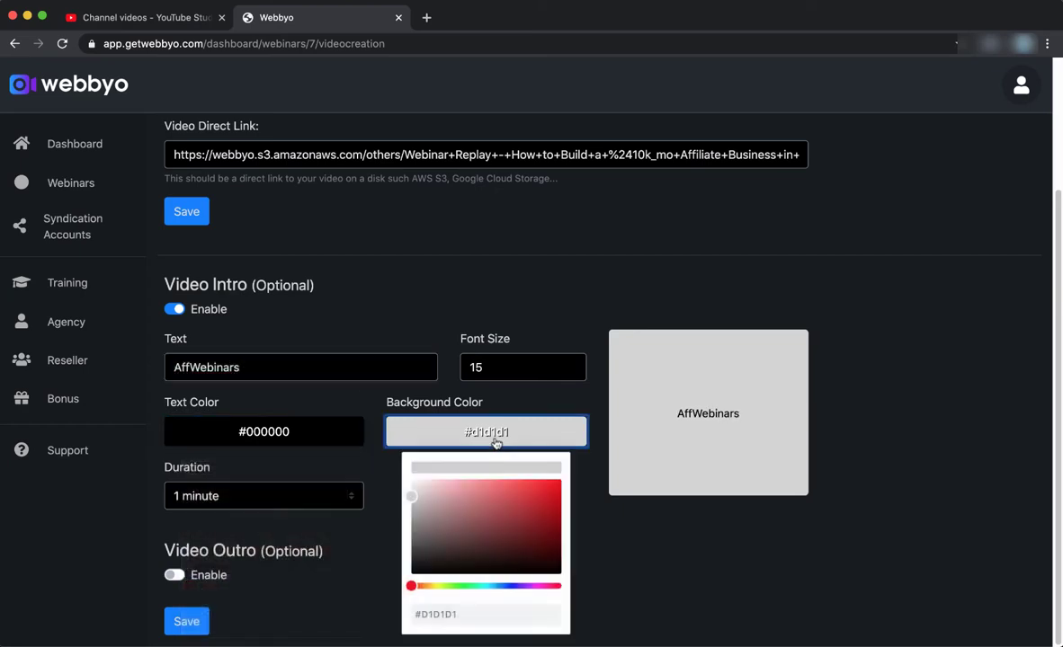
drag(476, 586, 493, 586)
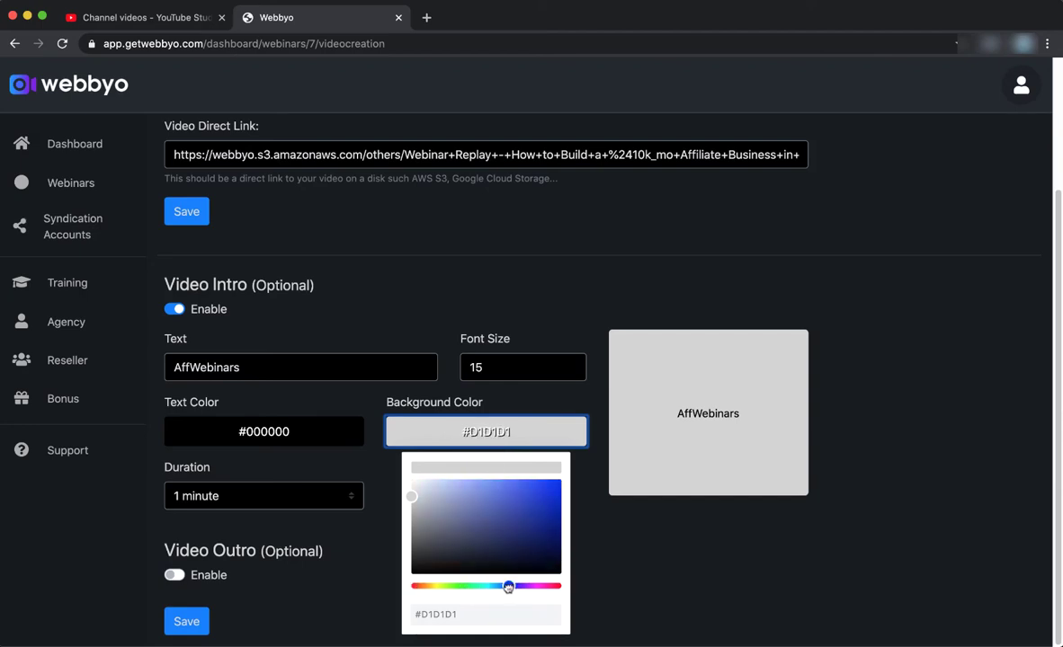
click(538, 505)
drag(537, 506, 532, 497)
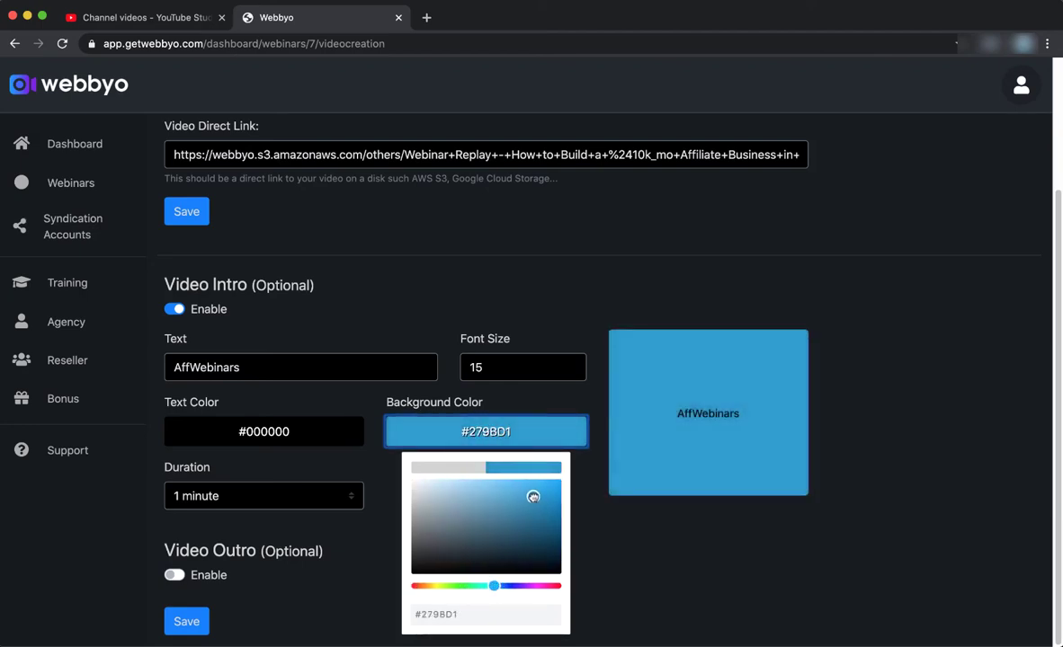
click(652, 535)
click(341, 436)
mouse_move(192, 481)
mouse_down()
mouse_move(202, 509)
mouse_move(195, 486)
mouse_up()
click(451, 539)
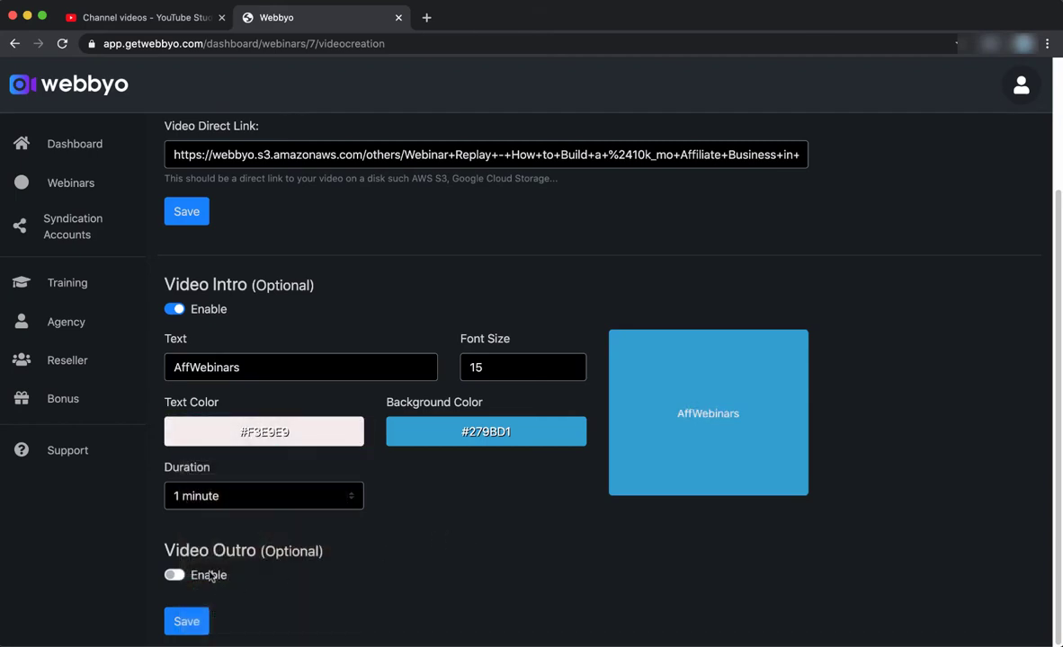
click(175, 576)
scroll(312, 531, down, 3)
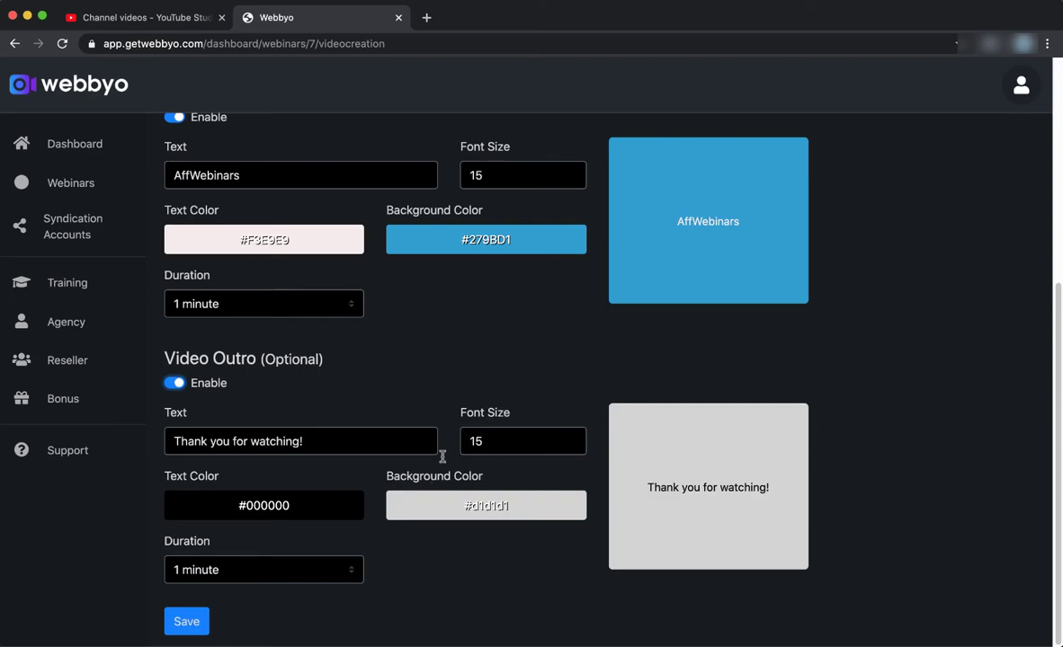
click(173, 384)
scroll(162, 414, up, 3)
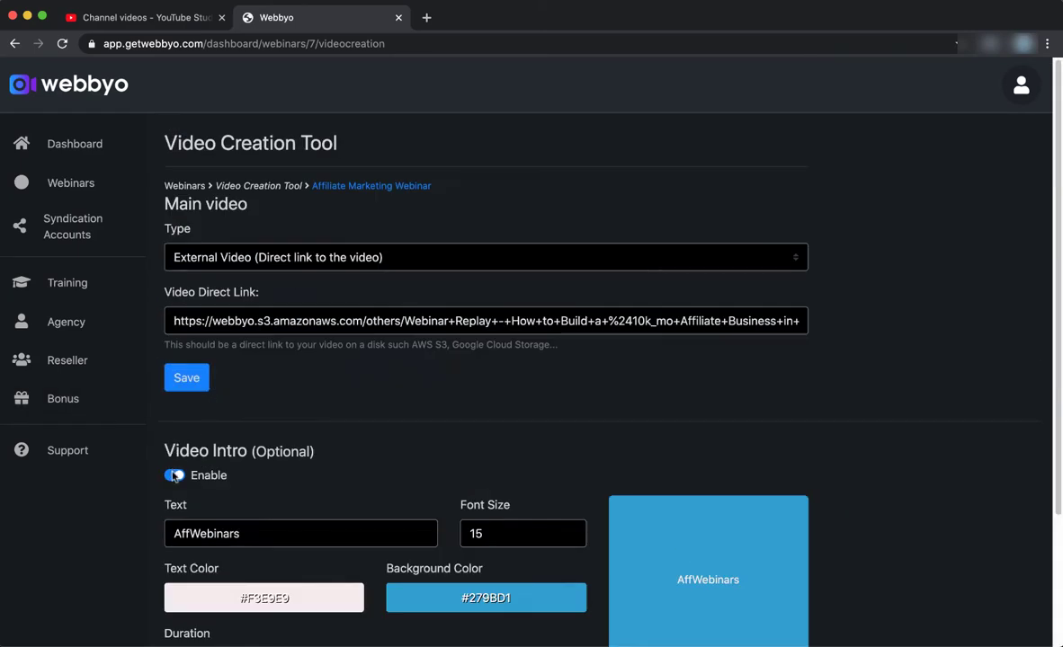
click(174, 475)
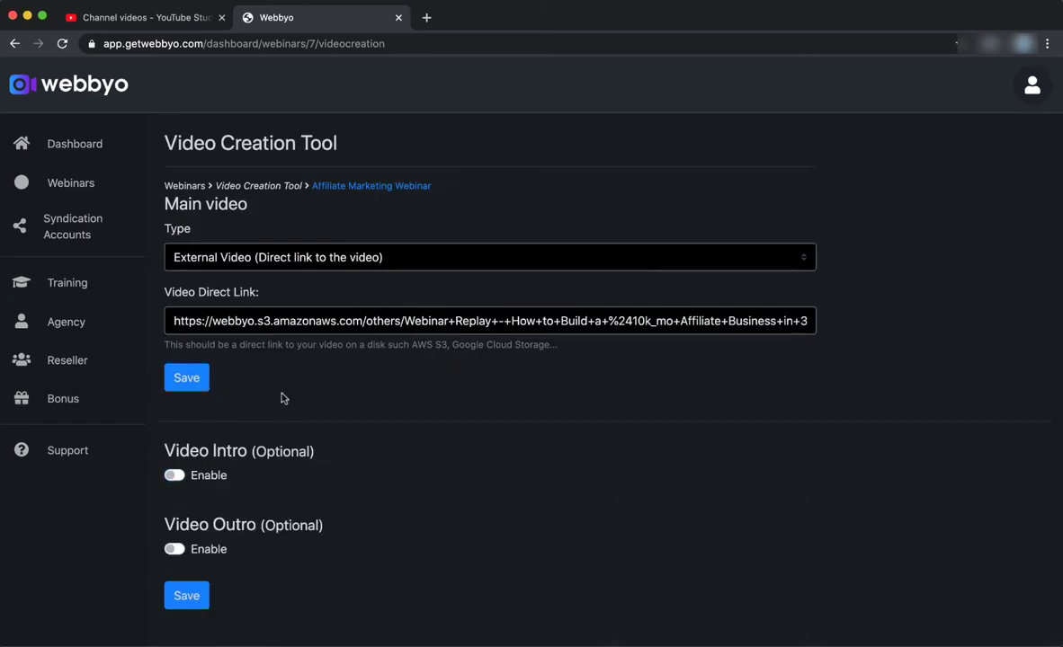
Save the main video link and return to the webinars list to open the webinar's actions
click(187, 379)
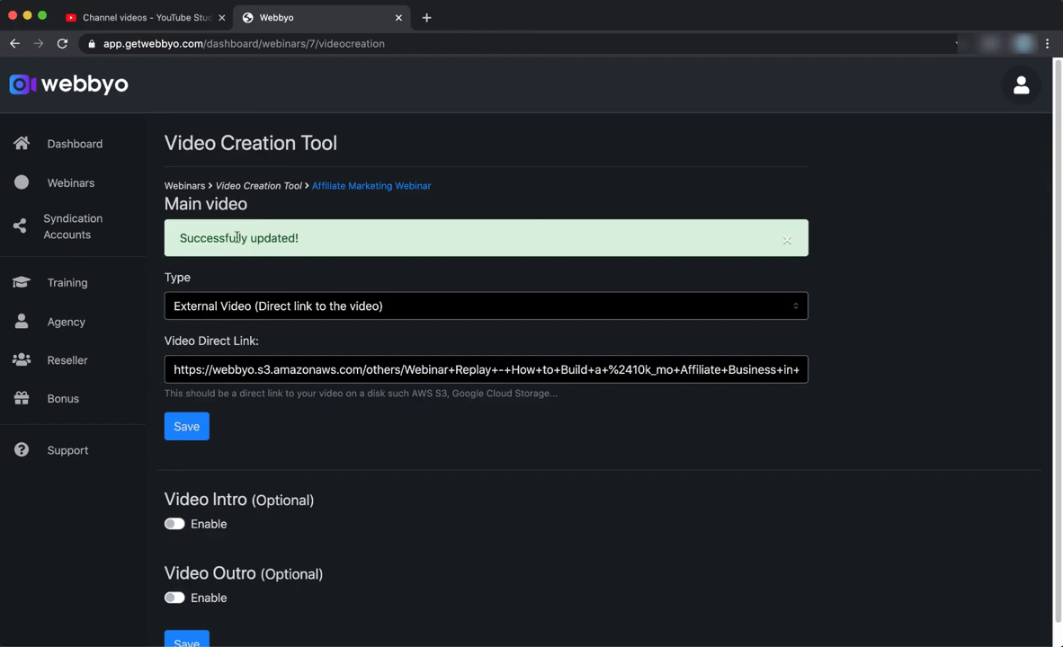
triple_click(216, 237)
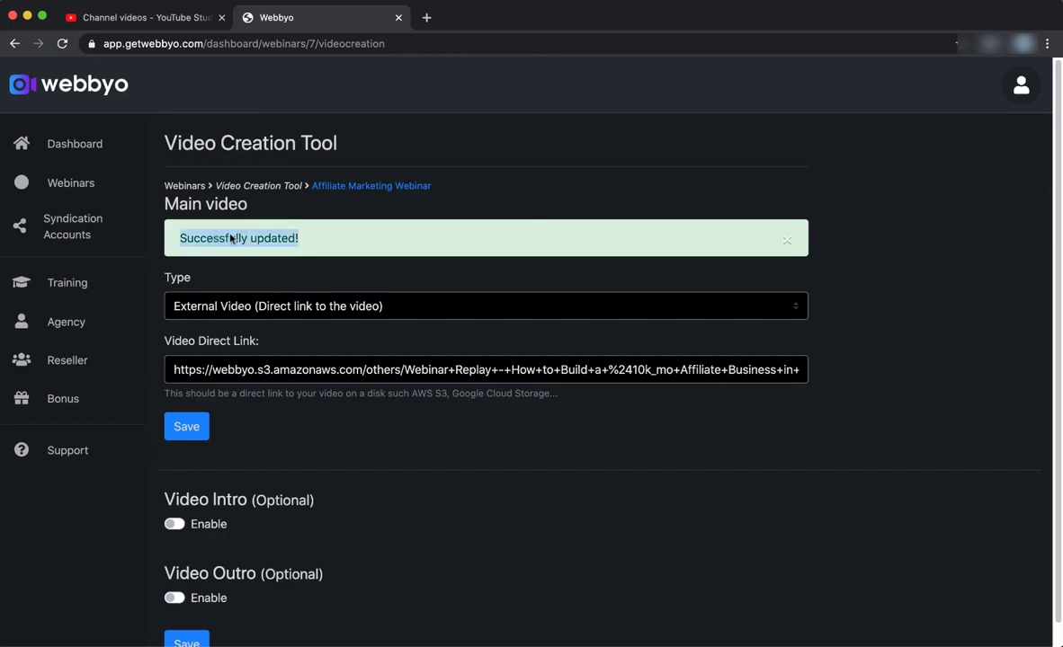
click(392, 192)
click(954, 227)
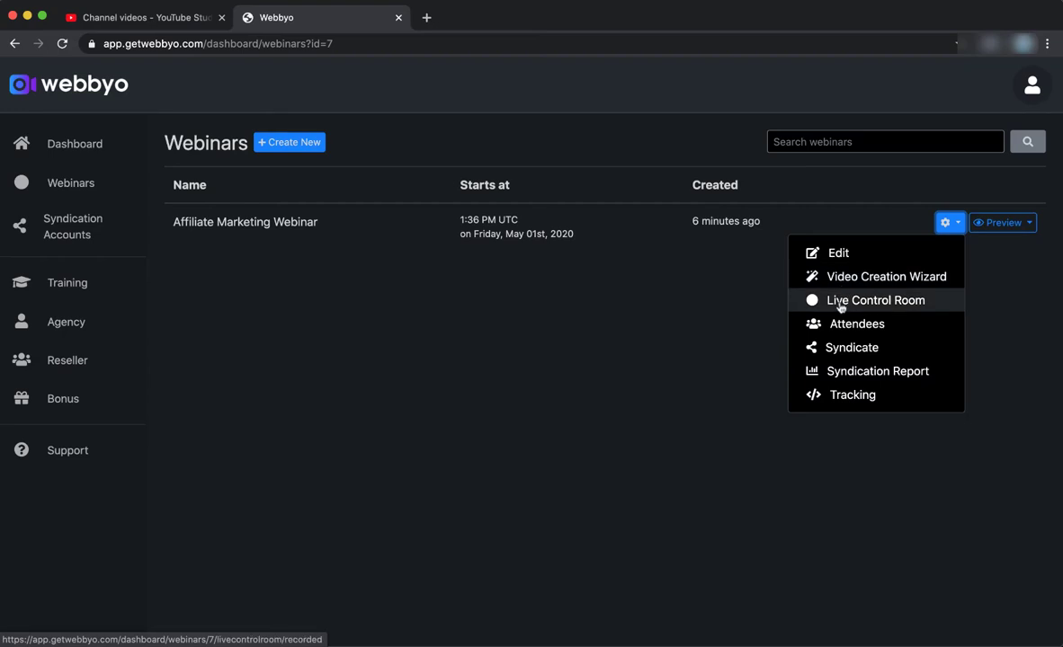
Open the webinar's Live Control Room and enable Stream on YouTube
click(839, 307)
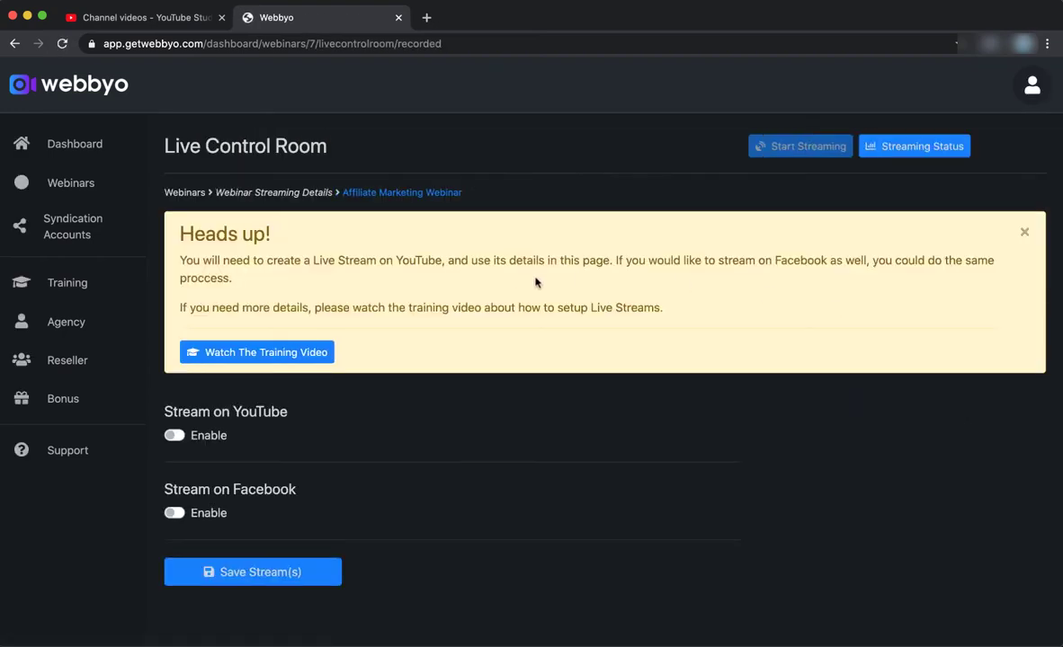
click(202, 436)
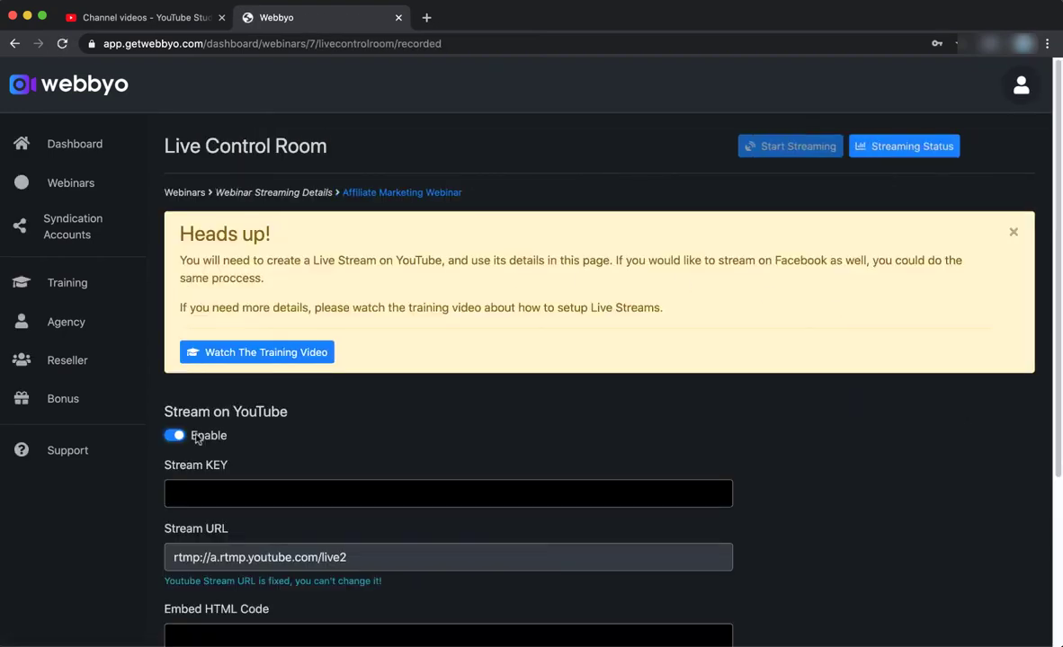
scroll(309, 411, down, 3)
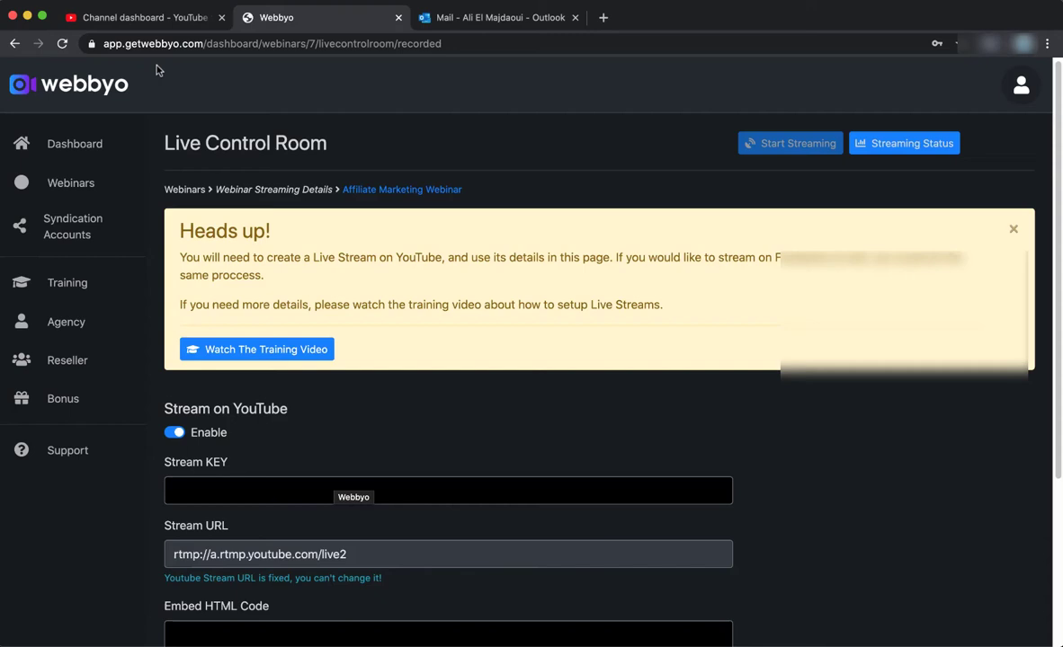
Create a YouTube live stream titled 'Webbyo - Affiliate Marketing Webinar', marked as made for kids
click(135, 18)
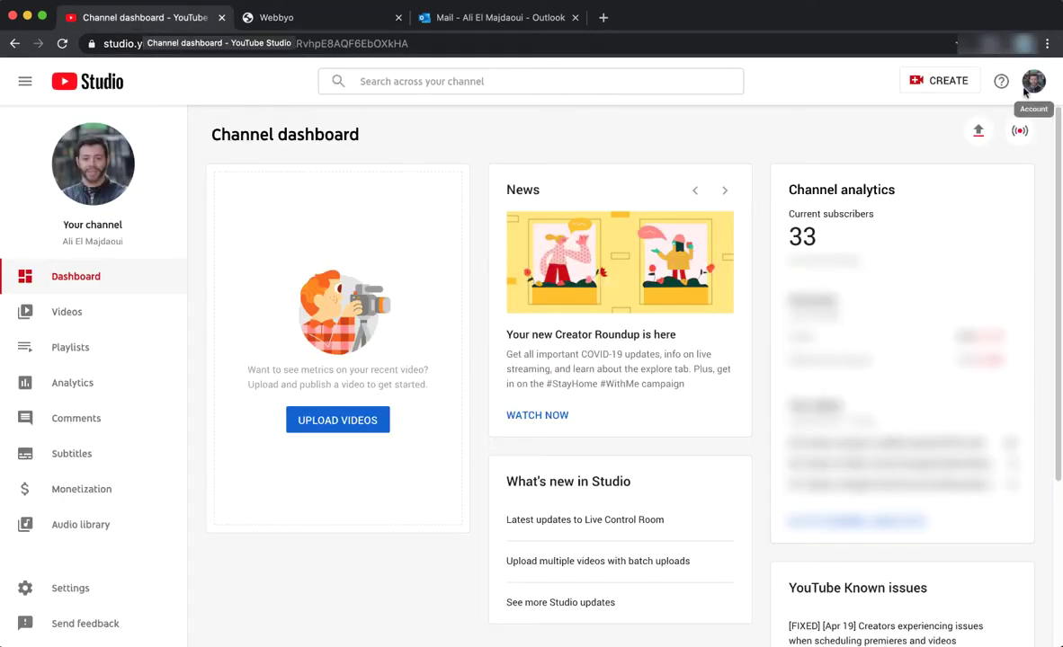
click(946, 81)
click(907, 134)
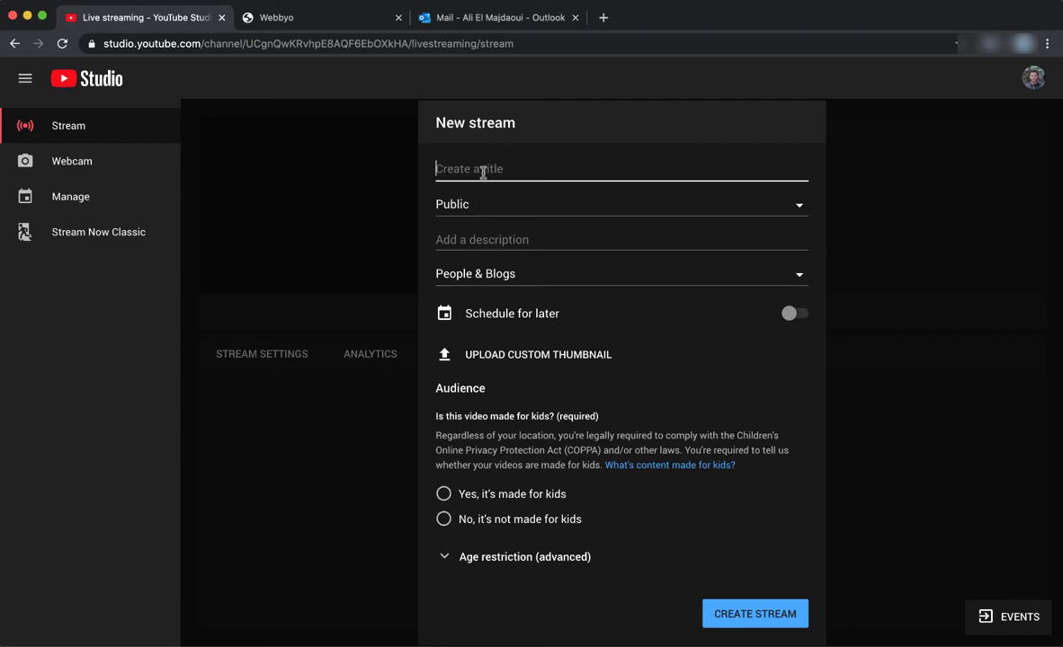
text(W)
text(o - Aff)
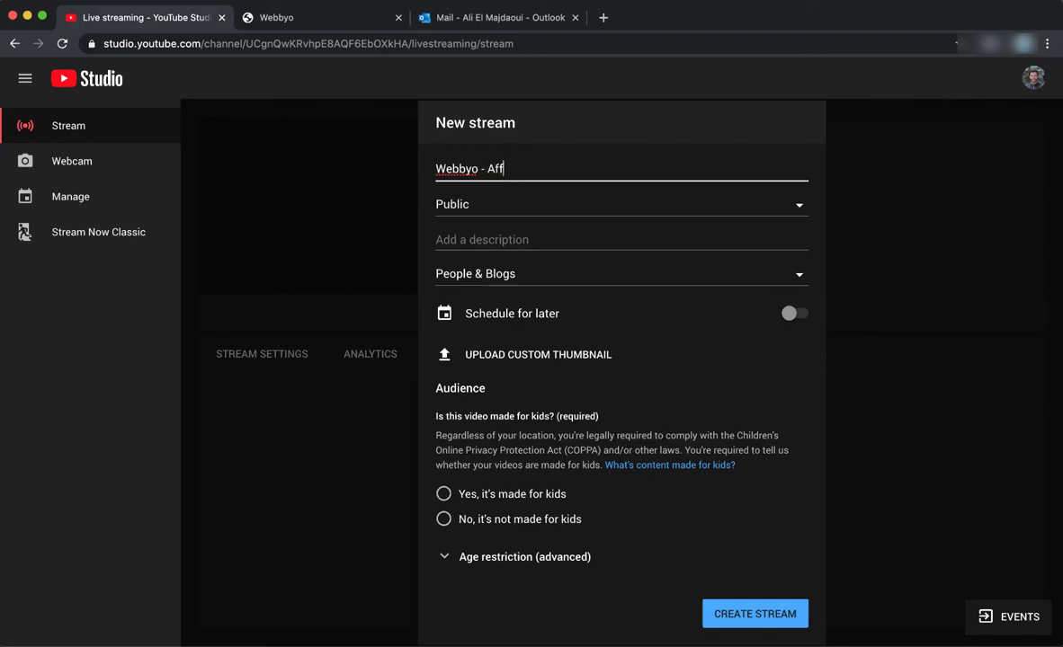
text(Marketing Webinar)
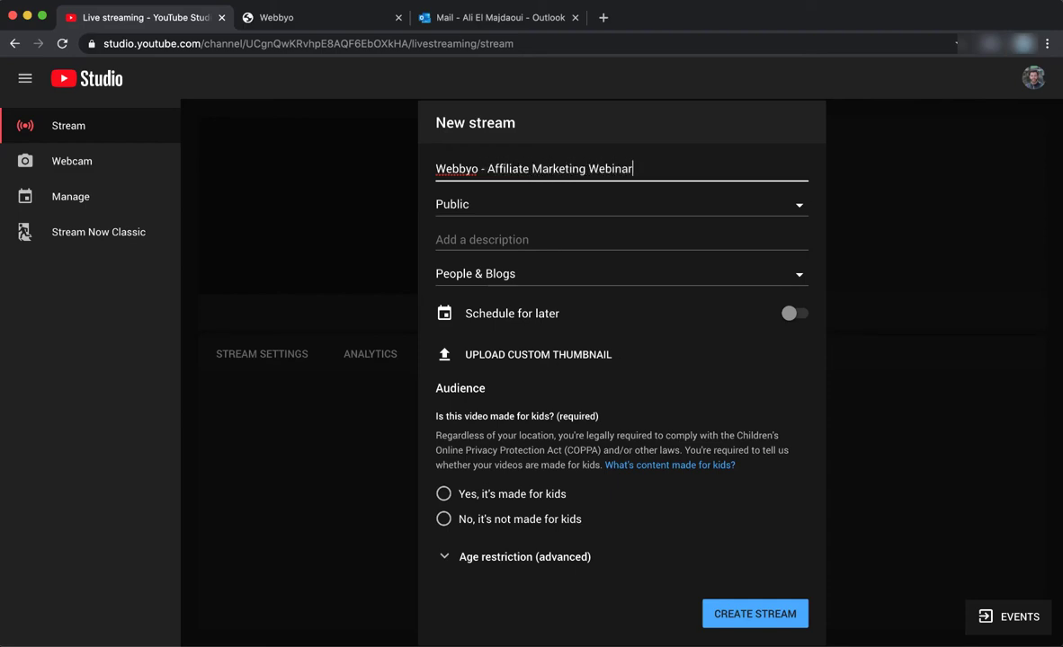
key(Tab)
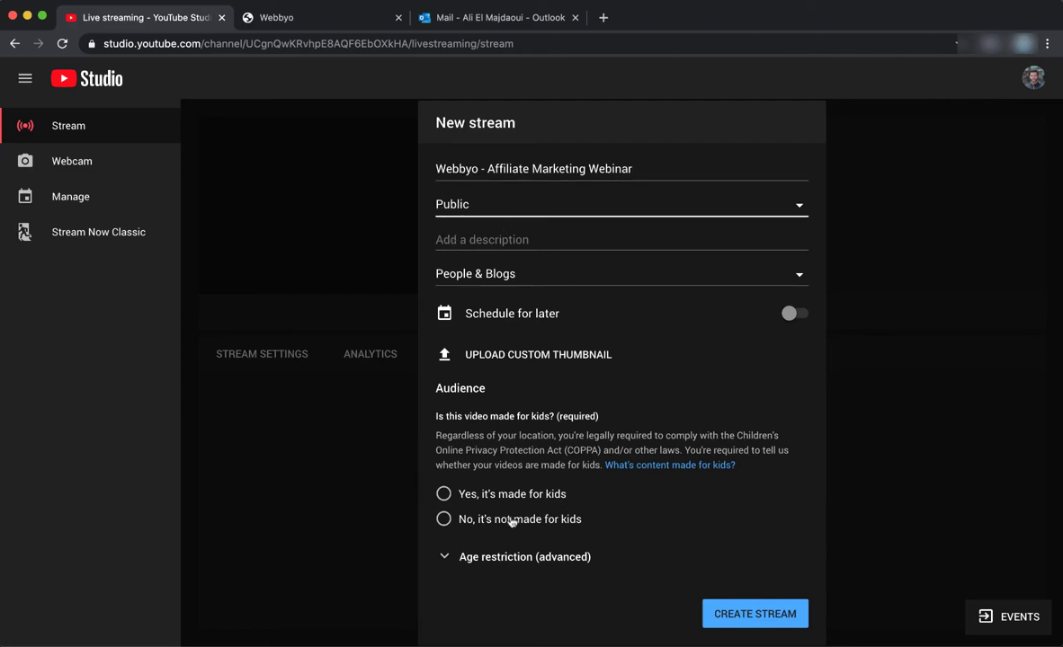
click(443, 494)
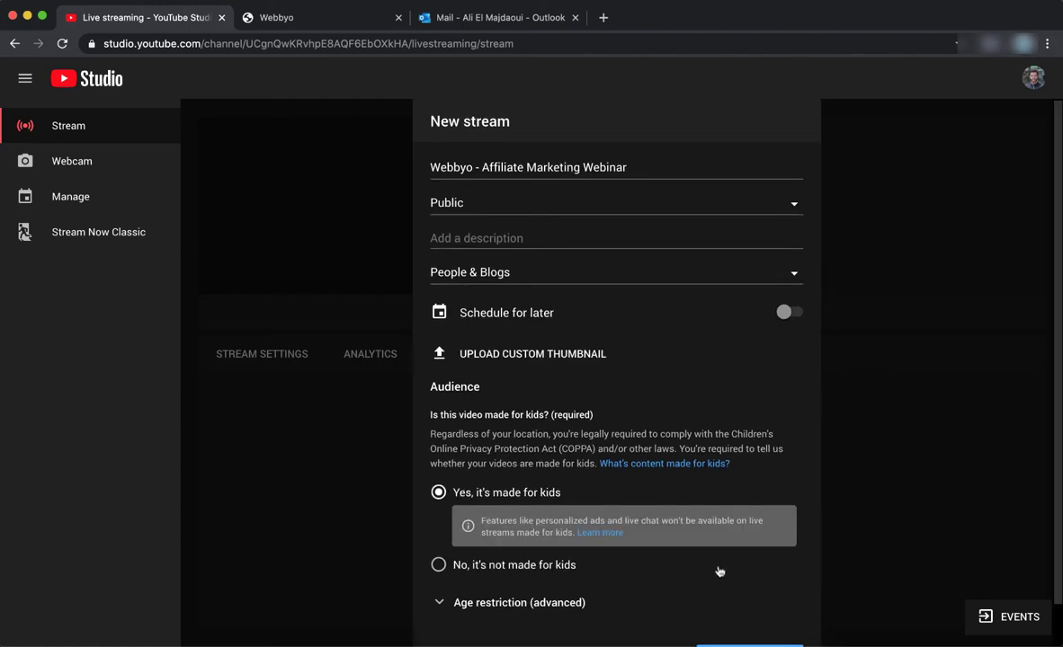
scroll(723, 573, down, 1)
click(737, 614)
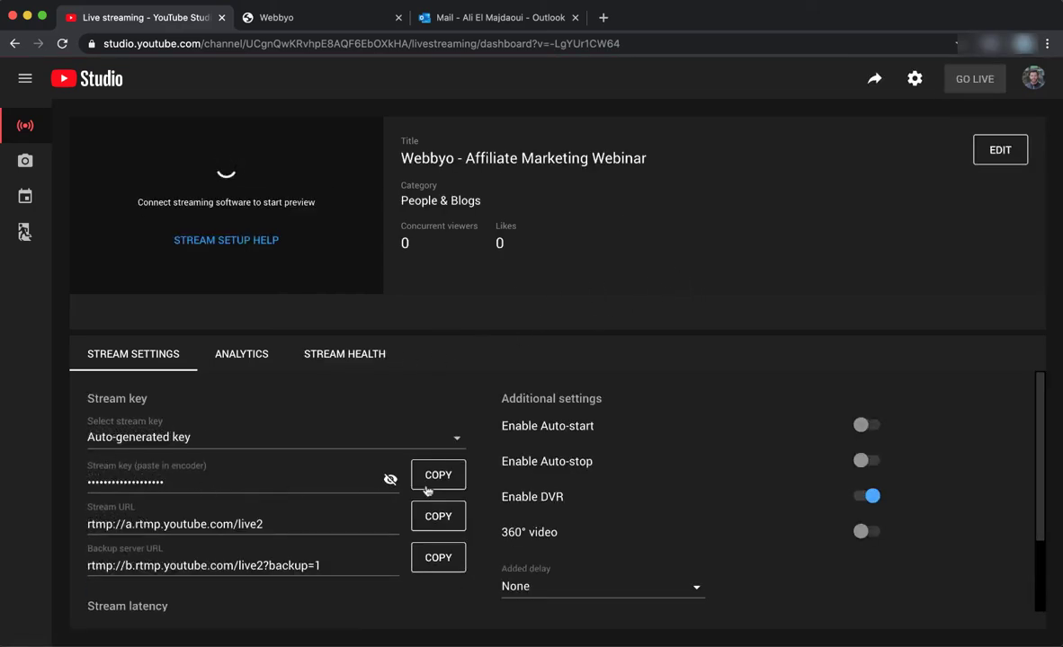
Copy the YouTube stream key into Webbyo's Stream KEY field
click(430, 486)
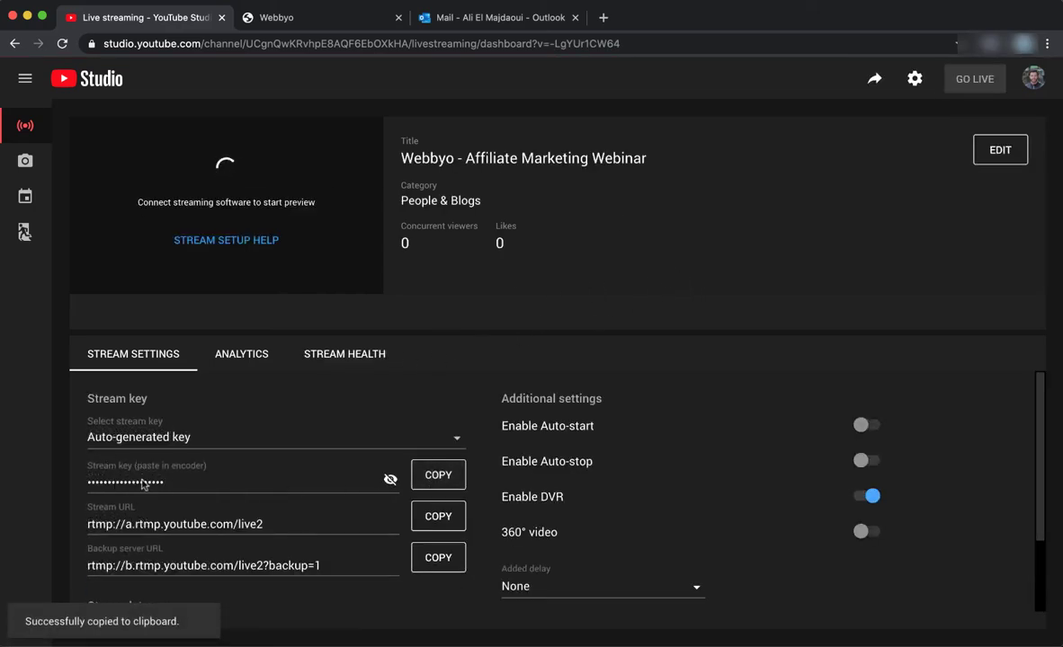
click(321, 19)
scroll(337, 363, down, 2)
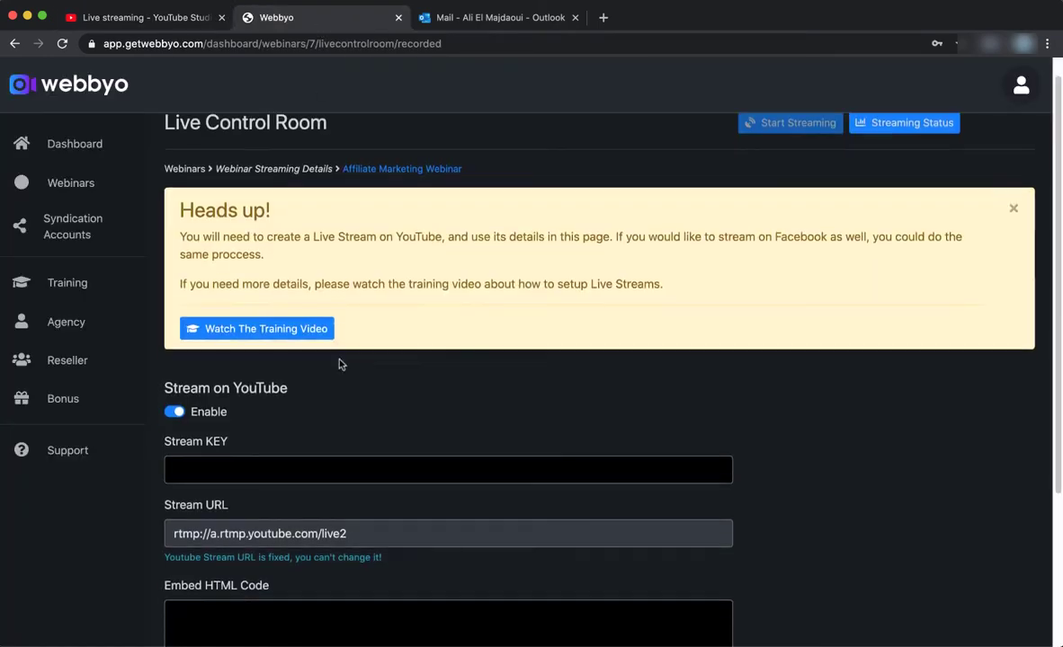
right_click(218, 441)
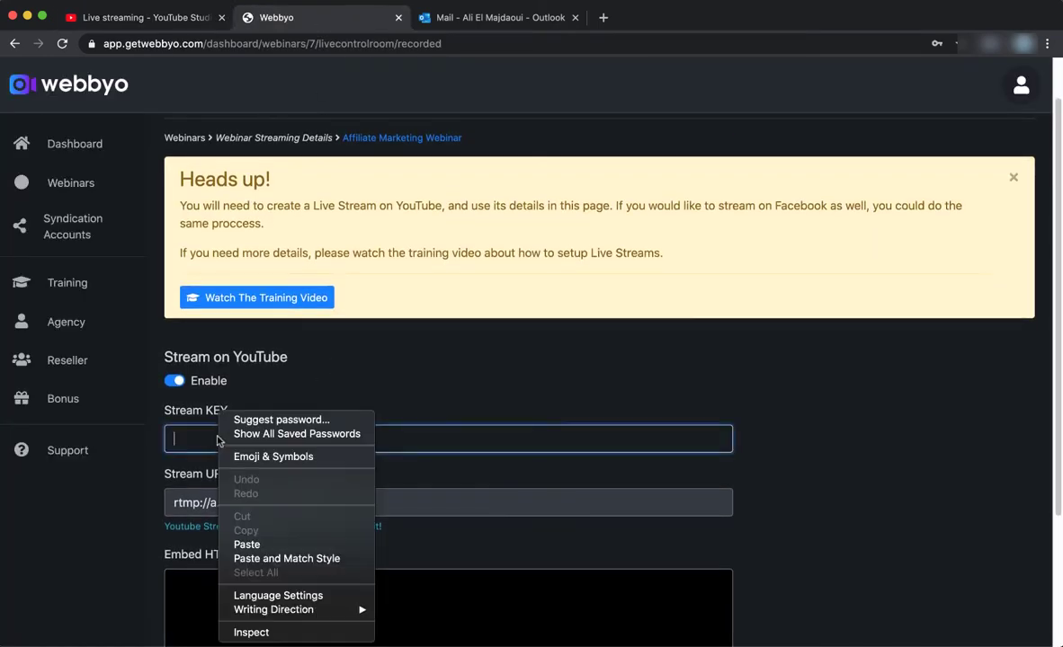
click(236, 545)
Paste the live stream's iframe embed code into Embed HTML Code and save the stream settings
click(175, 20)
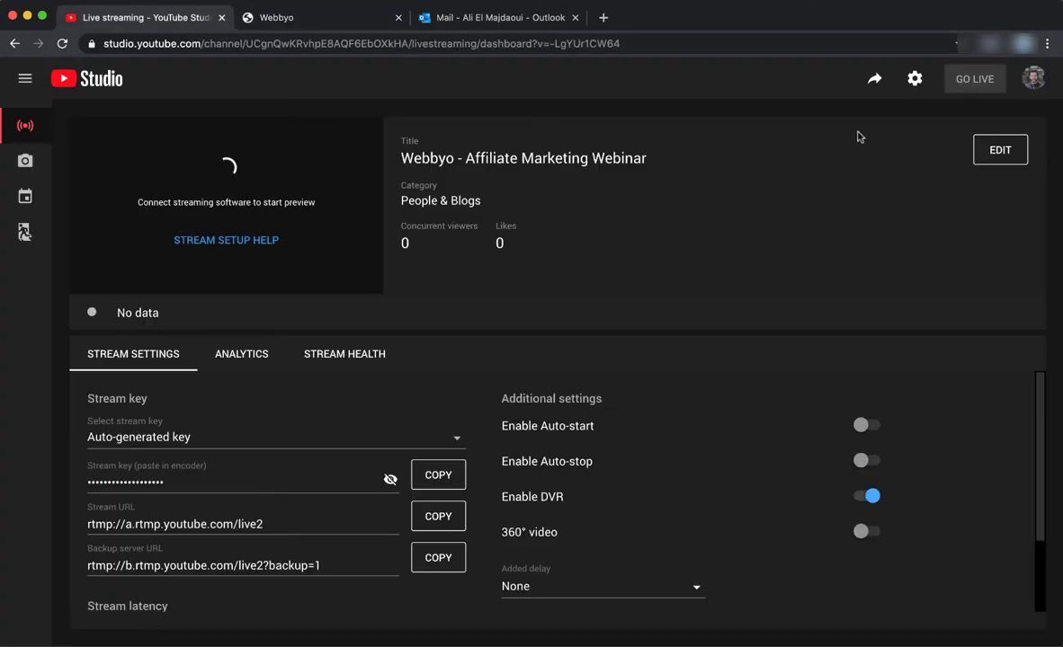
click(873, 80)
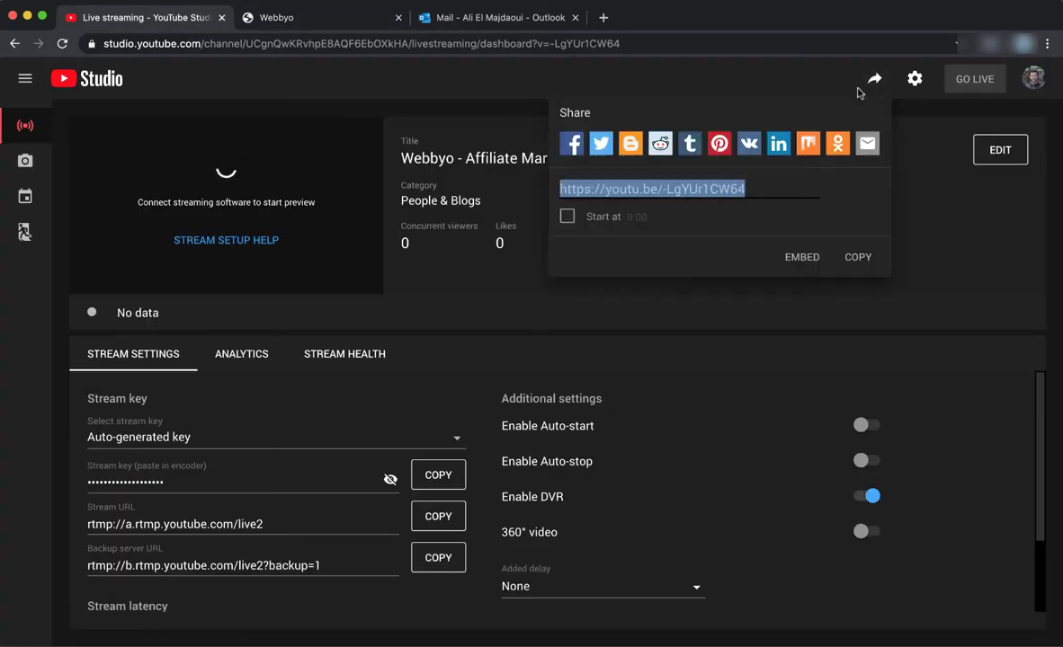
click(799, 258)
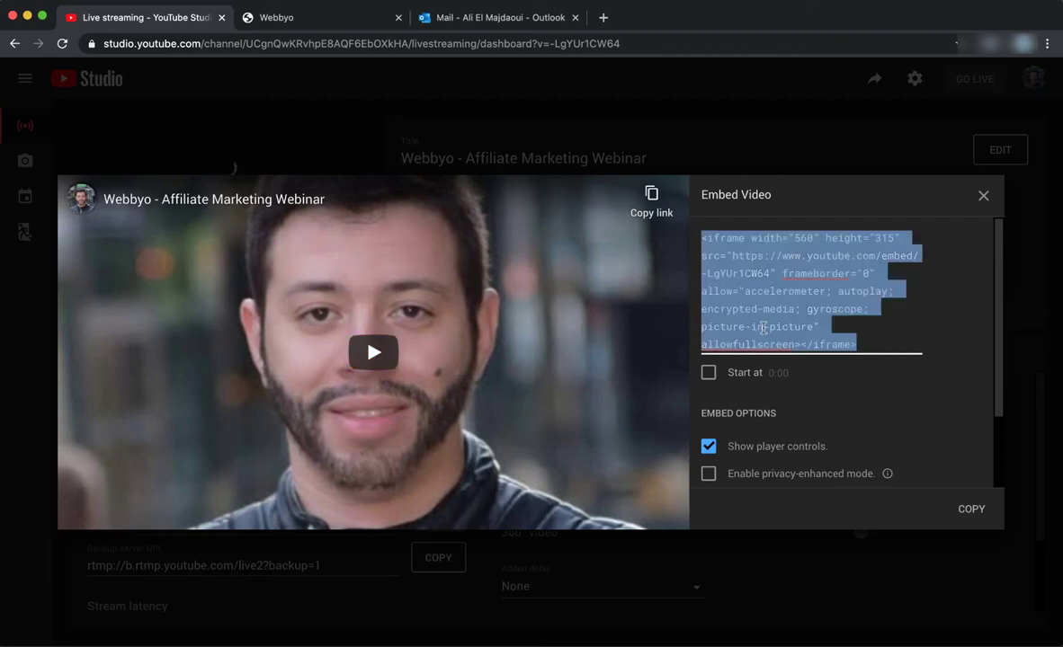
right_click(761, 327)
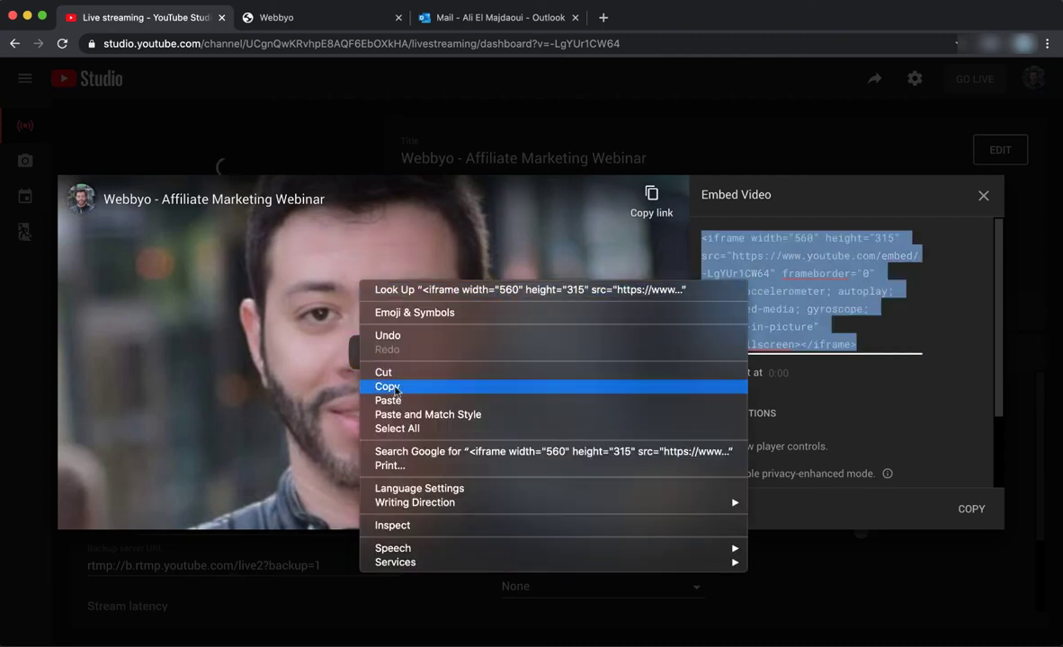
click(400, 389)
key(ctrl+Tab)
scroll(432, 355, down, 1)
scroll(432, 355, down, 3)
right_click(245, 405)
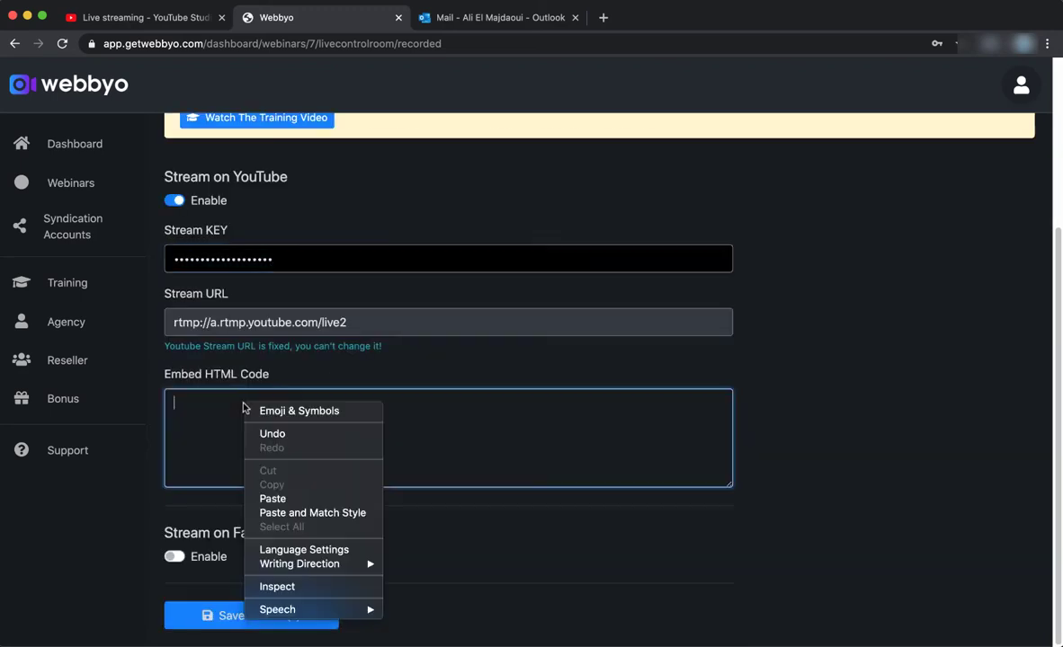
click(275, 499)
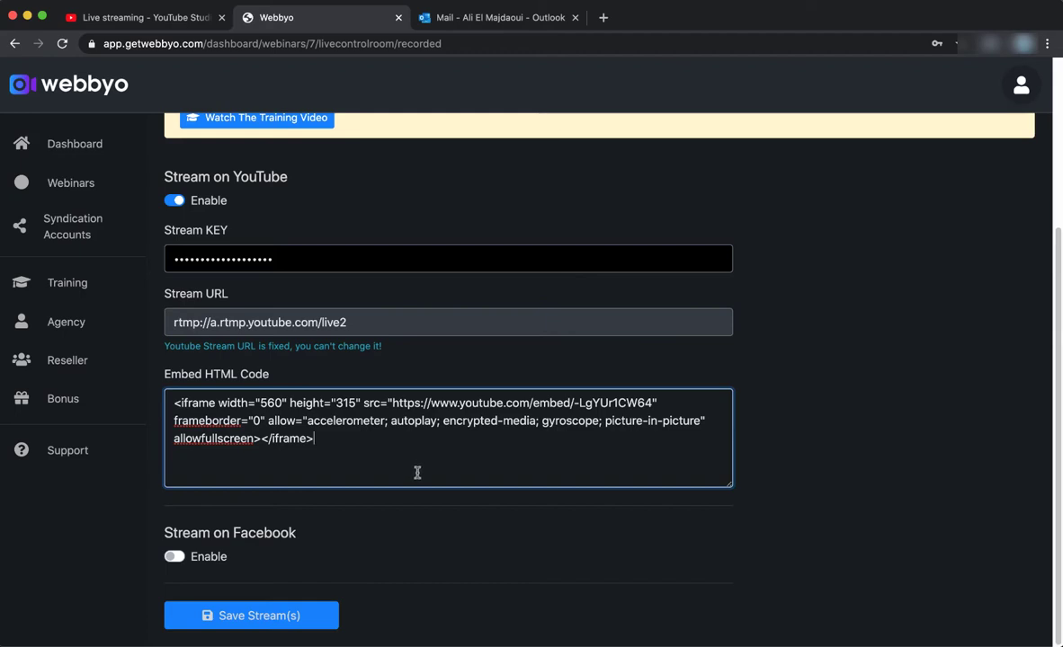
click(285, 616)
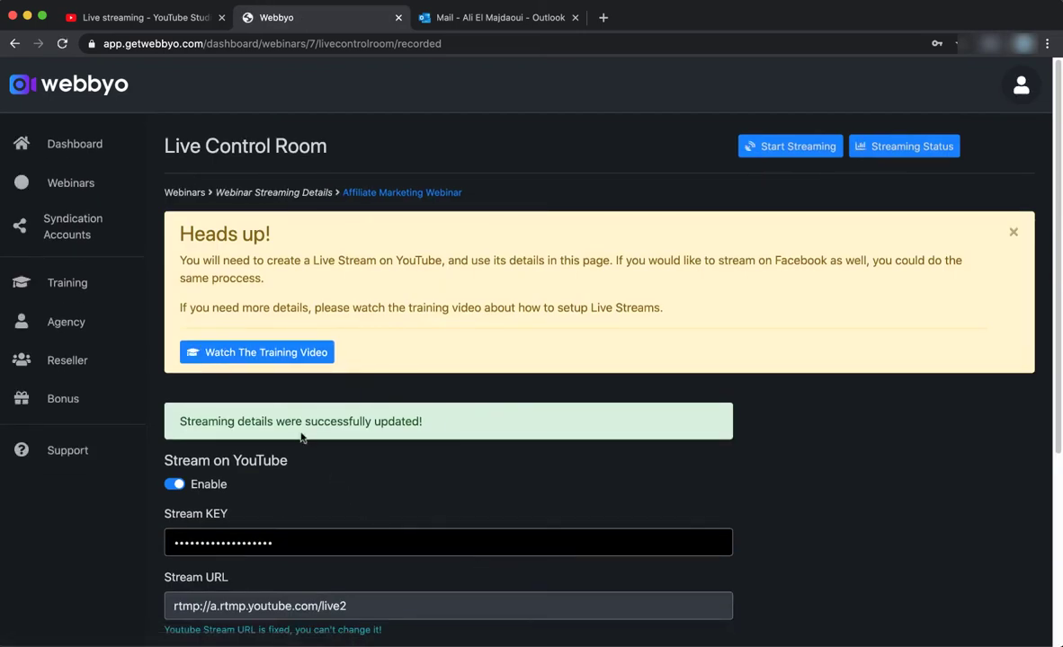
Return to the webinars list and show the Affiliate Marketing Webinar's preview pages
triple_click(284, 422)
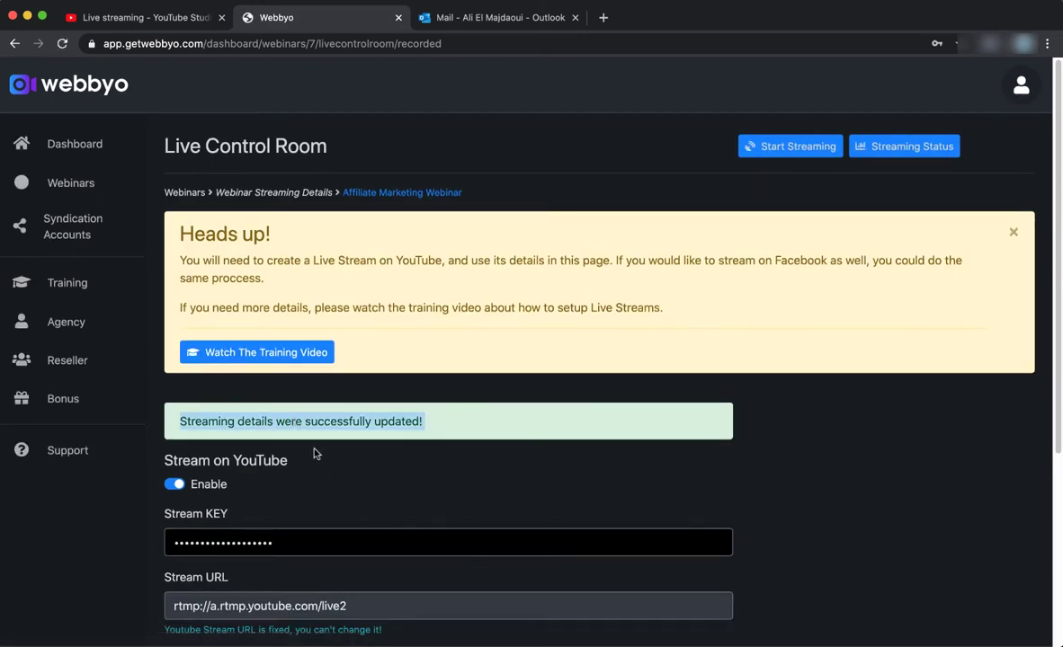
click(451, 462)
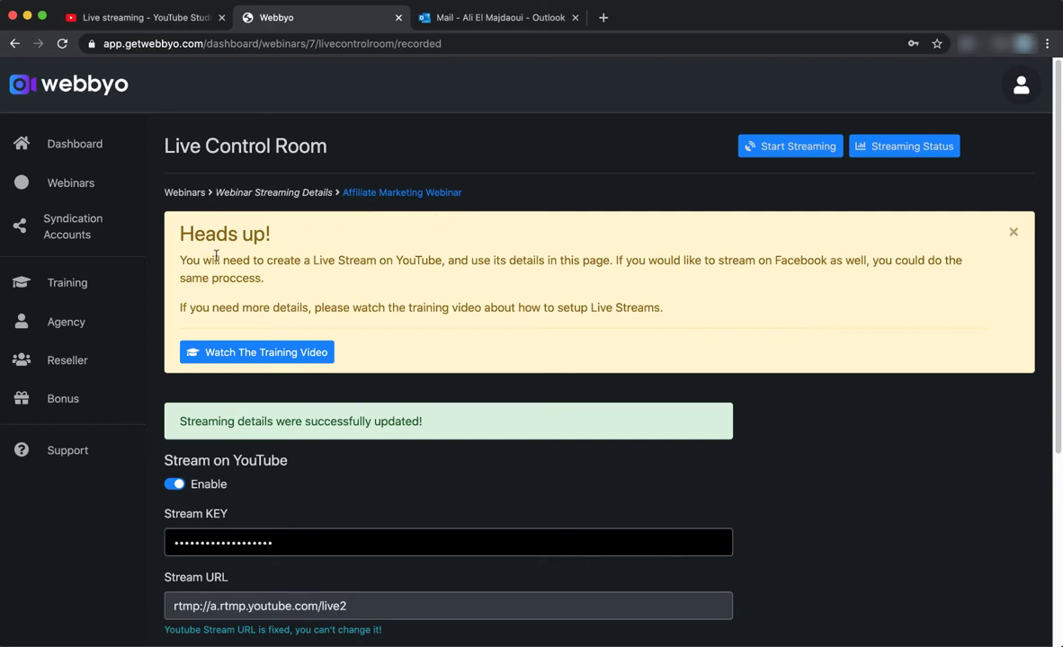
click(106, 192)
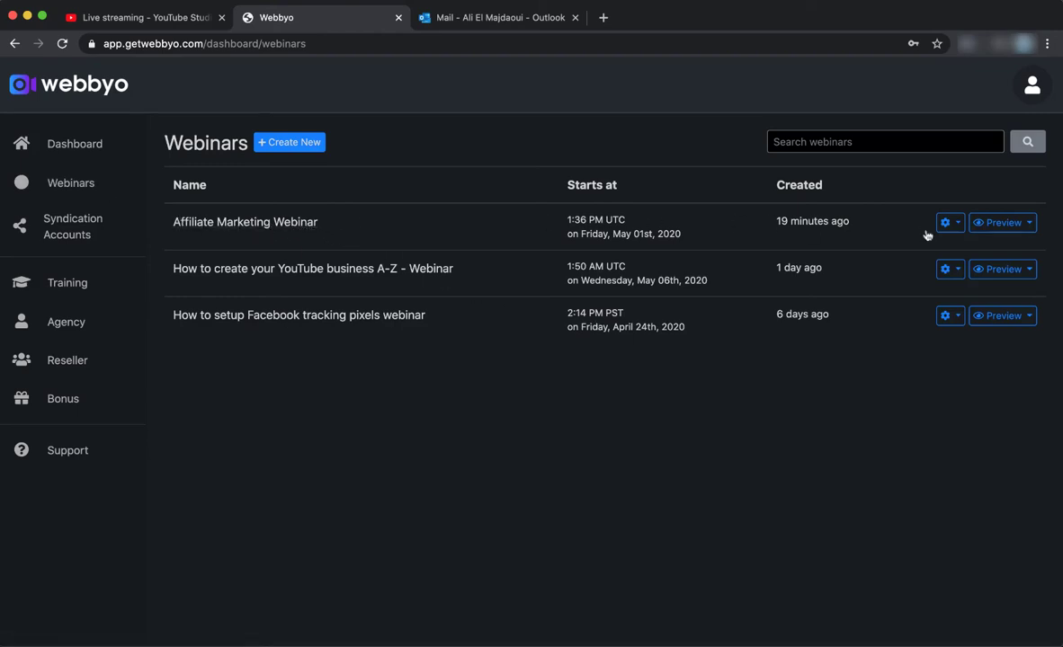
click(1002, 222)
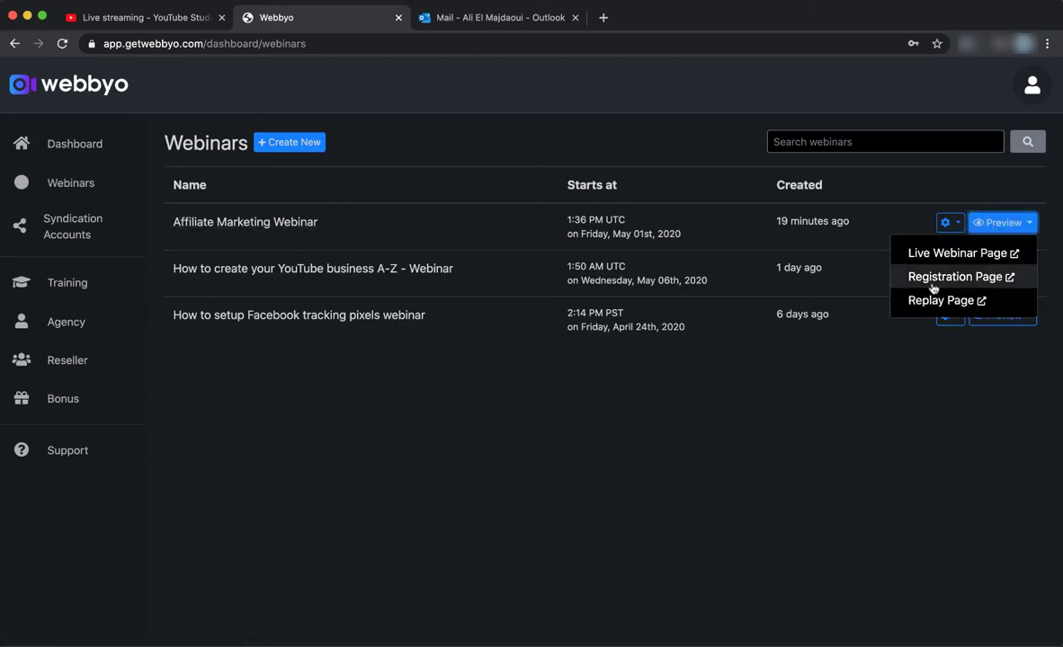
Open the registration page and register with the attendee's name and e-mail address
click(934, 279)
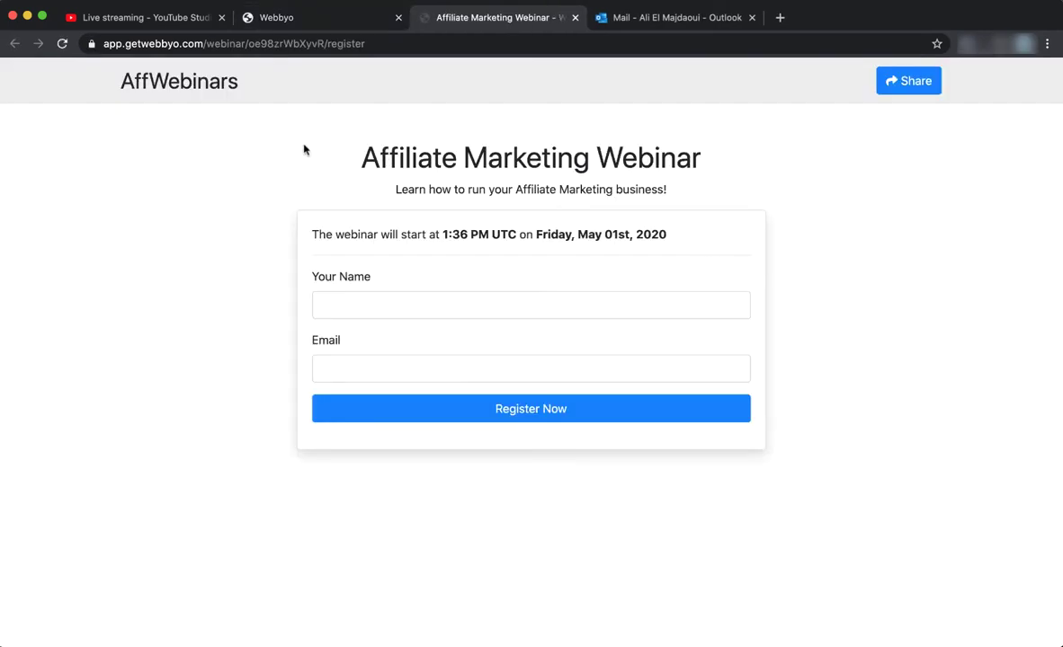
double_click(199, 85)
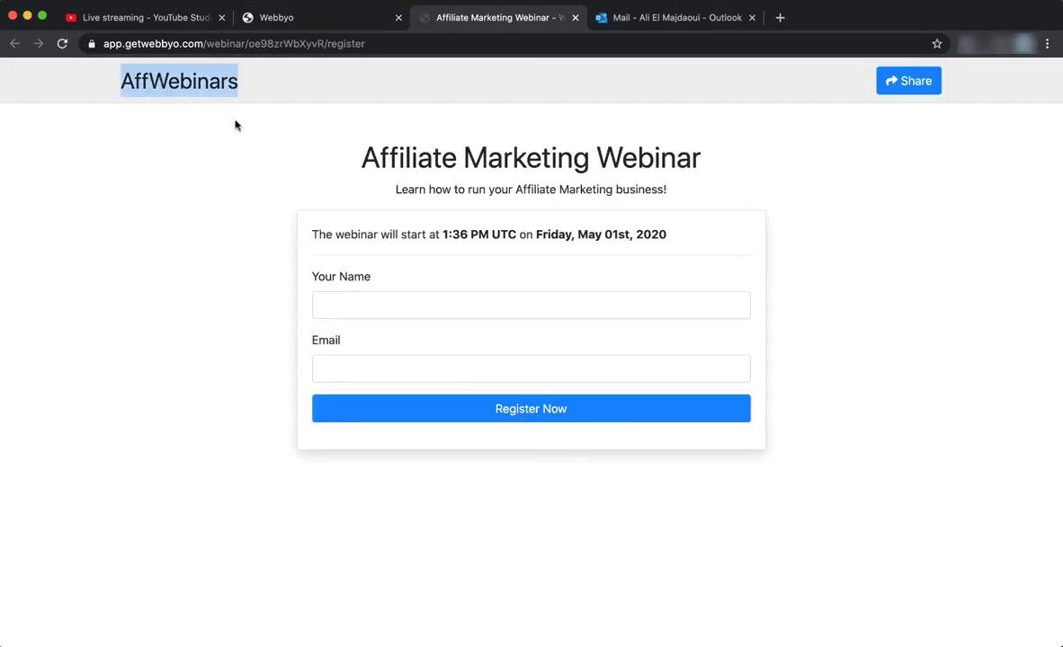
drag(356, 159, 714, 190)
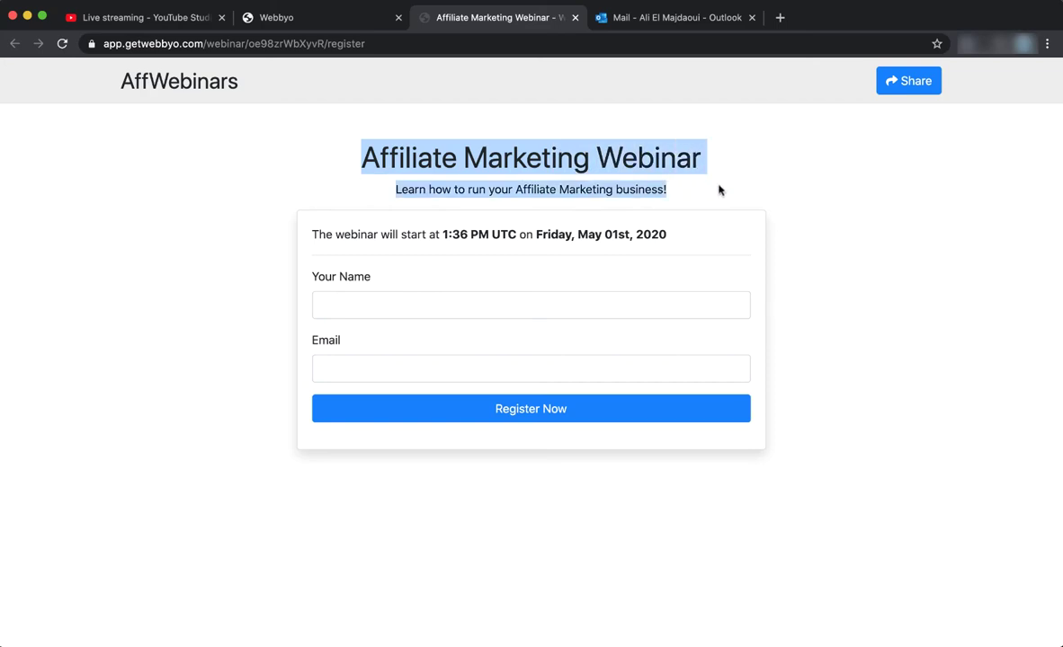
click(705, 191)
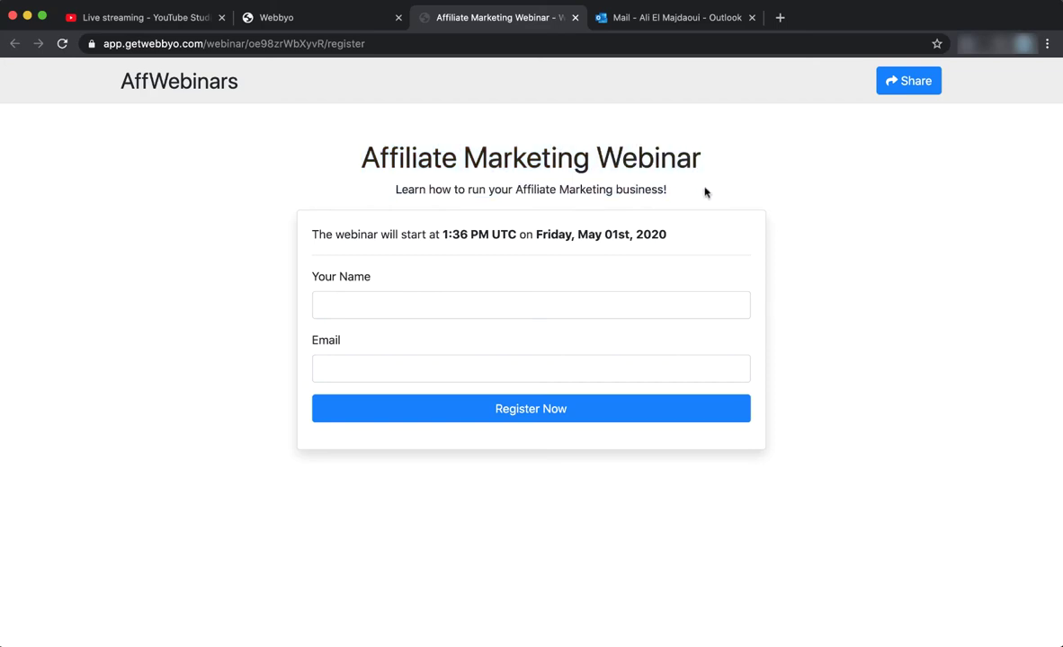
click(447, 308)
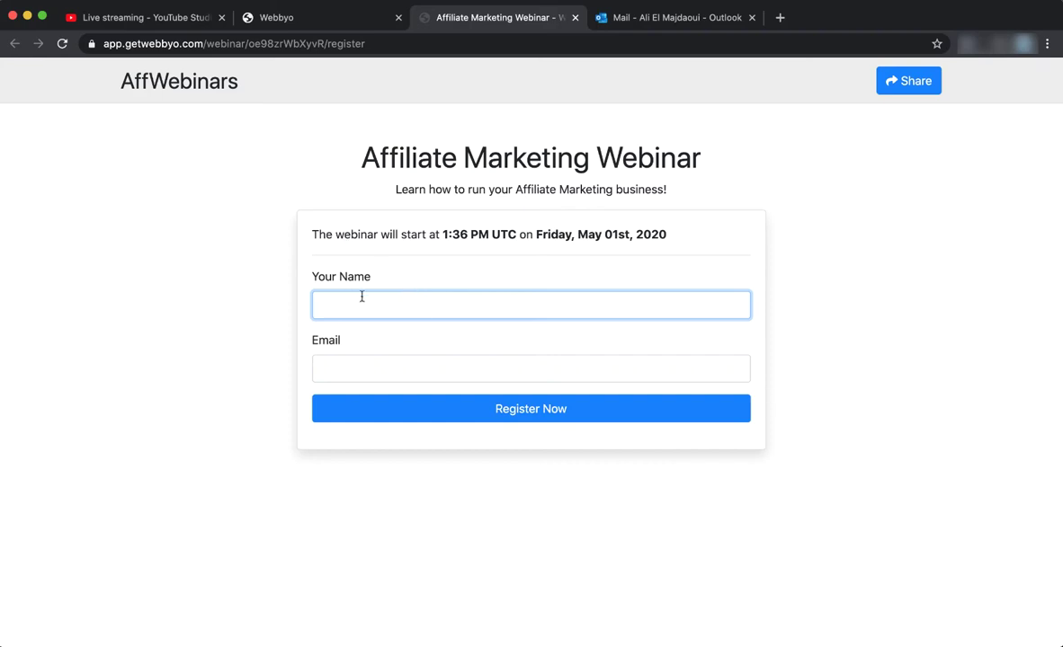
text(Ali)
key(Tab)
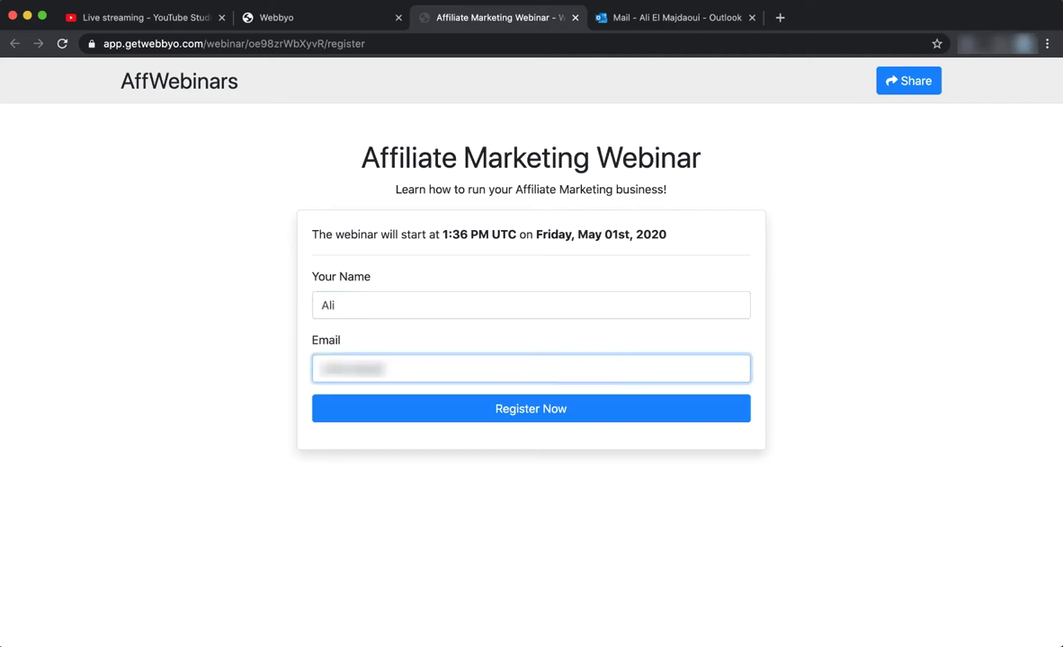
text(i@gmail.com)
click(548, 443)
click(522, 412)
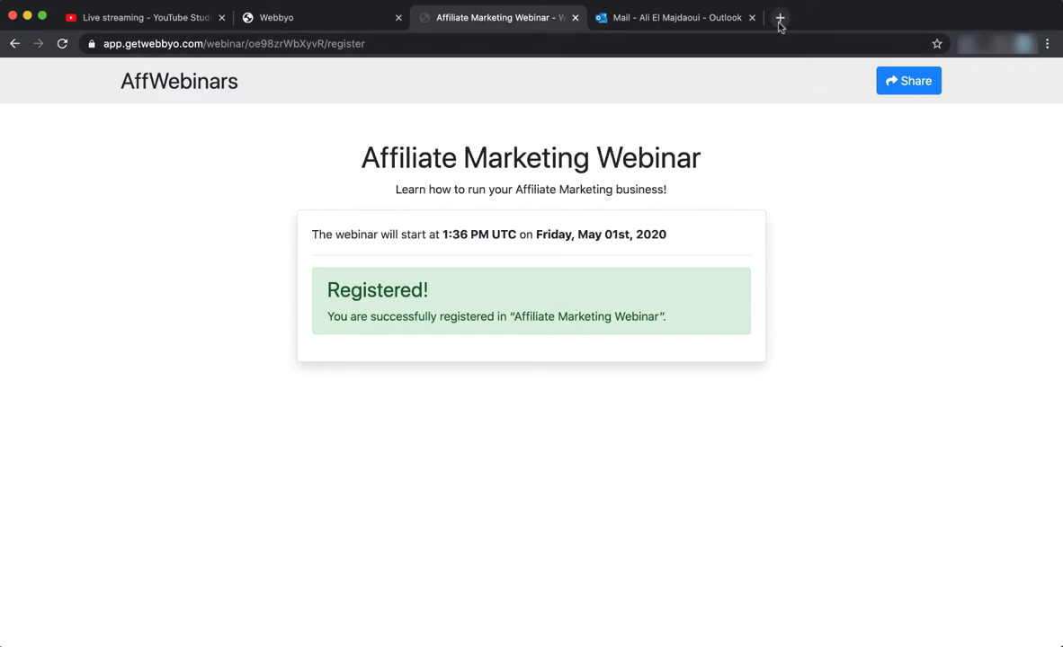
Open the [Confirmed] Affiliate Marketing Webinar email in Gmail, then return to the webinar tab
click(747, 19)
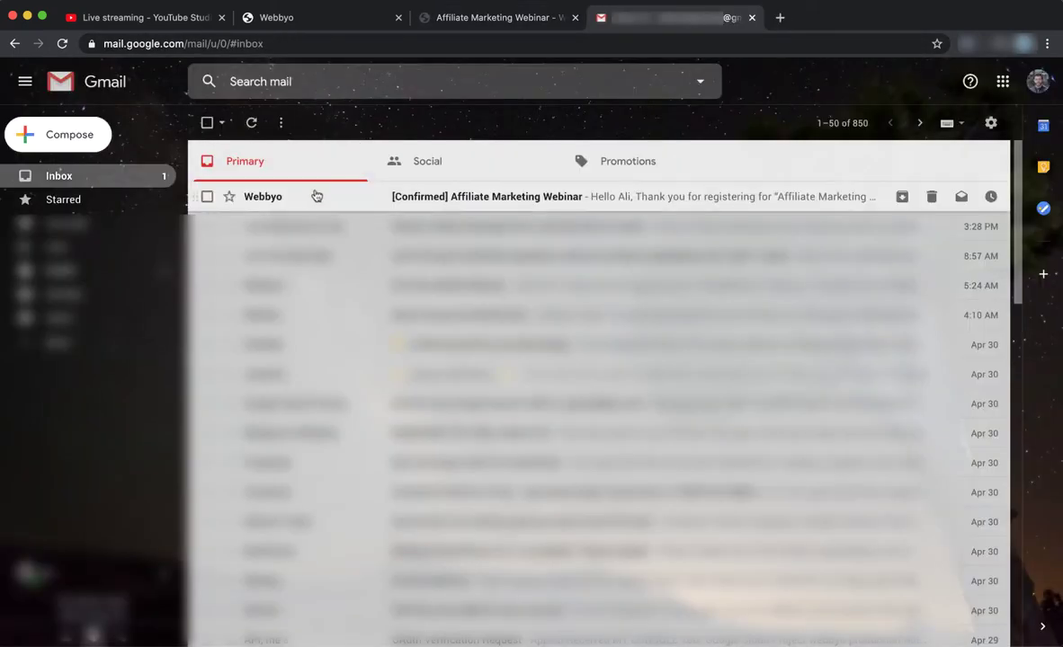
click(508, 201)
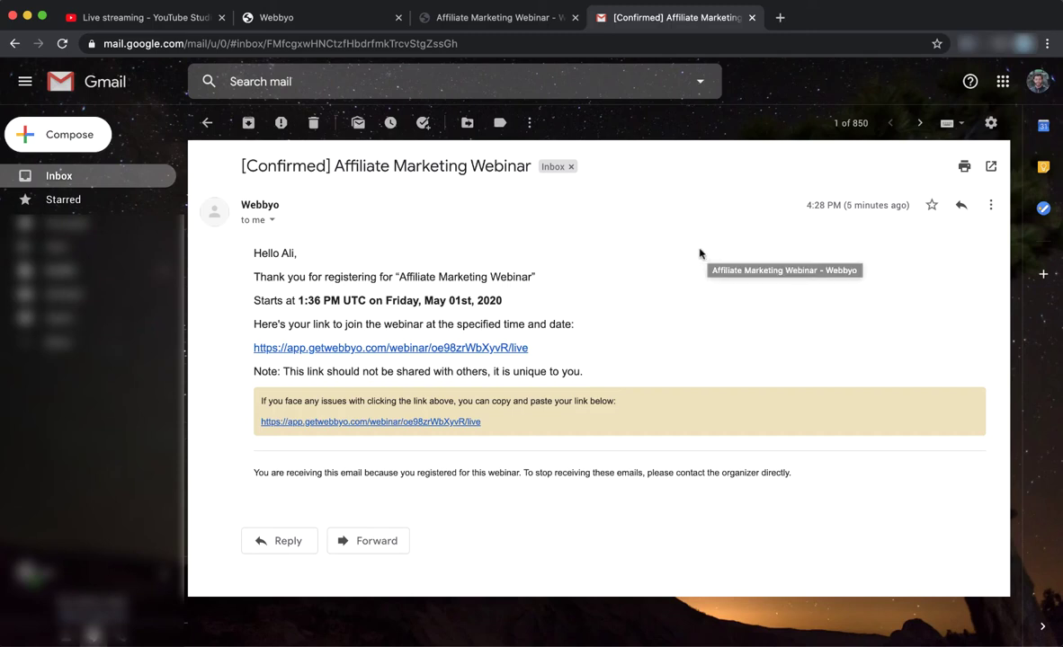
click(505, 20)
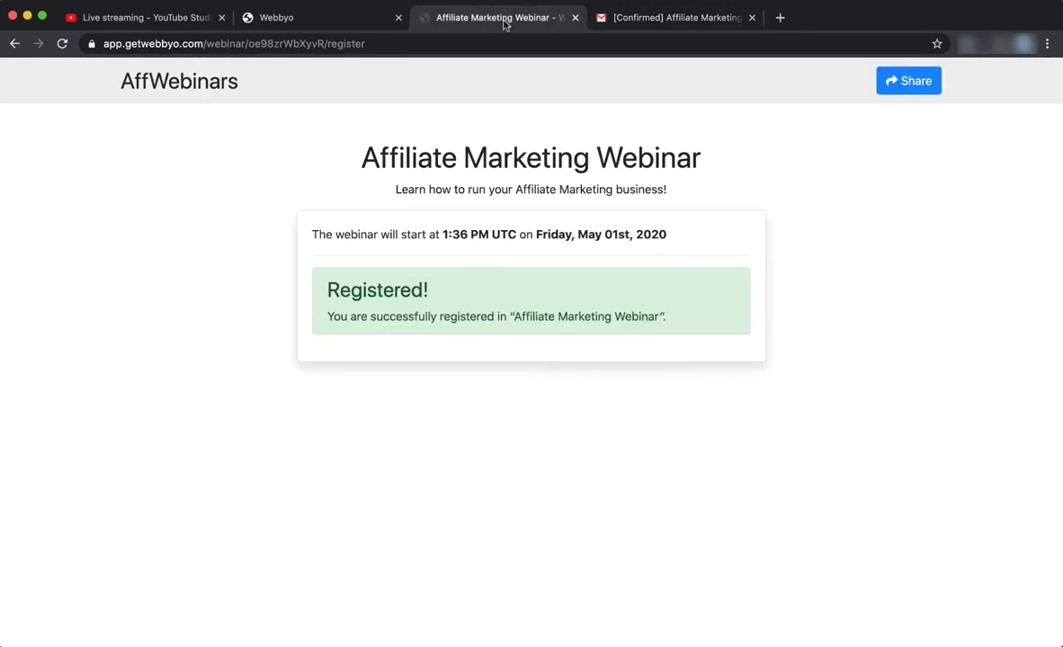
Preview the Affiliate Marketing Webinar live page with its embedded YouTube video, then open its gear menu
click(575, 18)
click(337, 20)
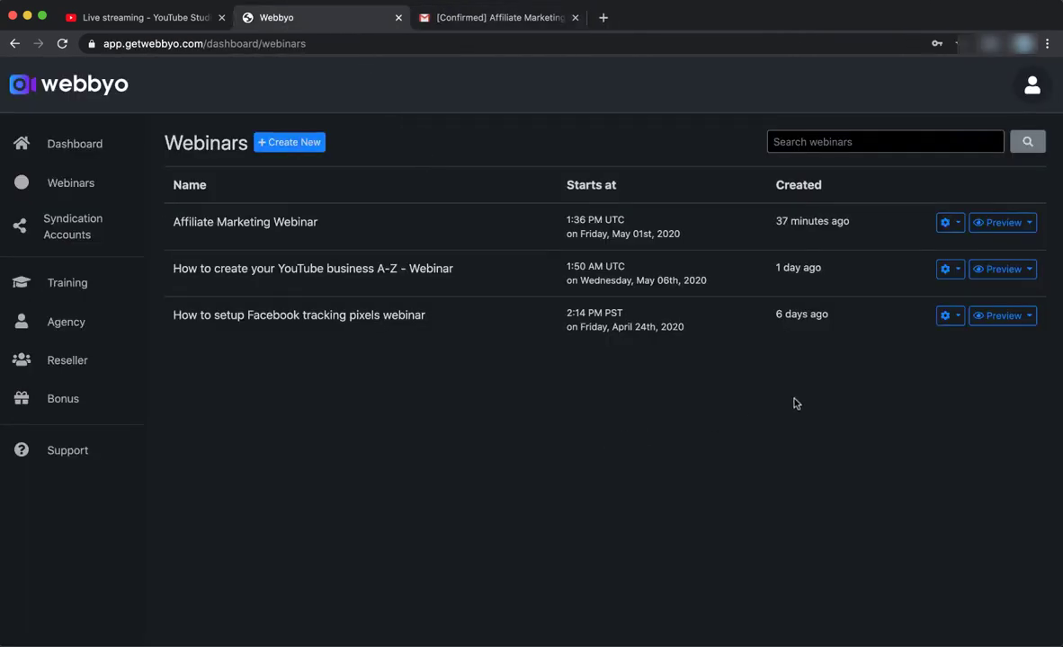
click(1001, 227)
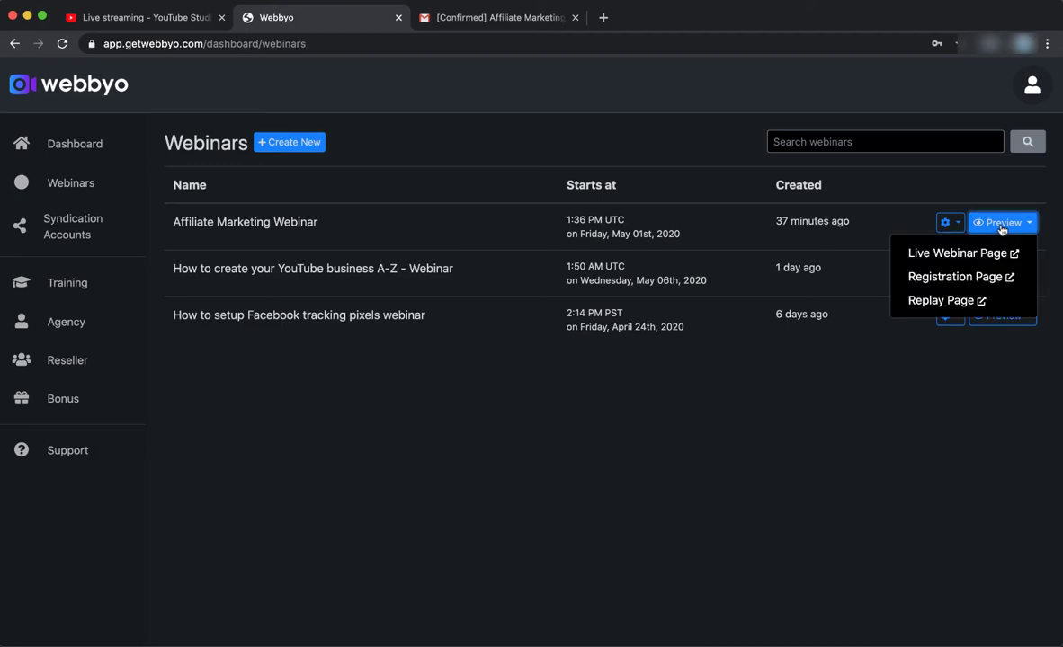
click(963, 257)
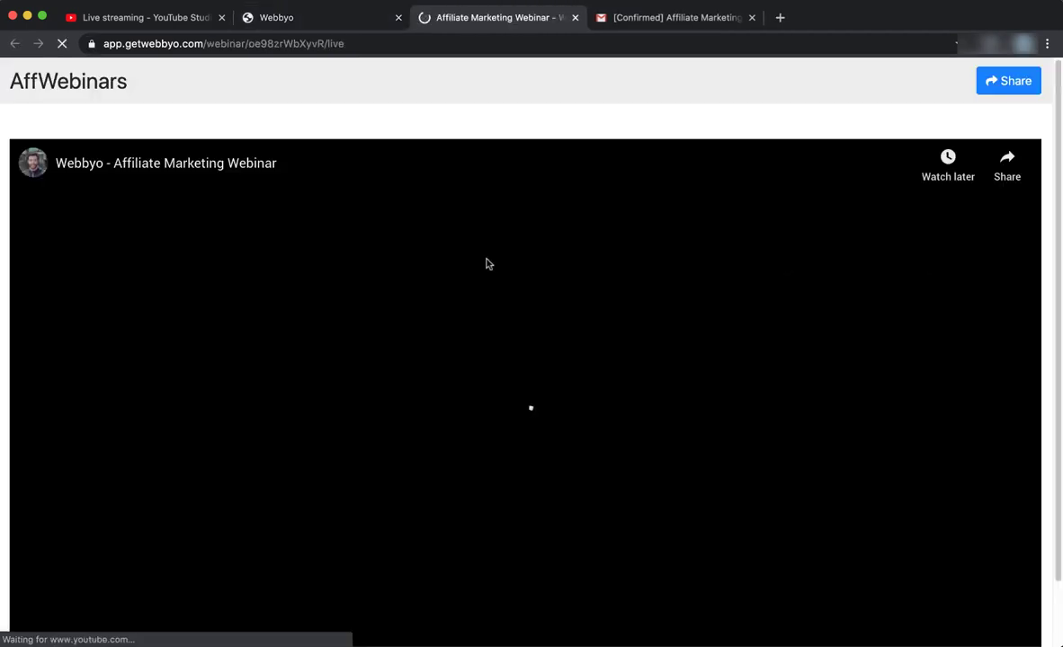
scroll(557, 220, down, 2)
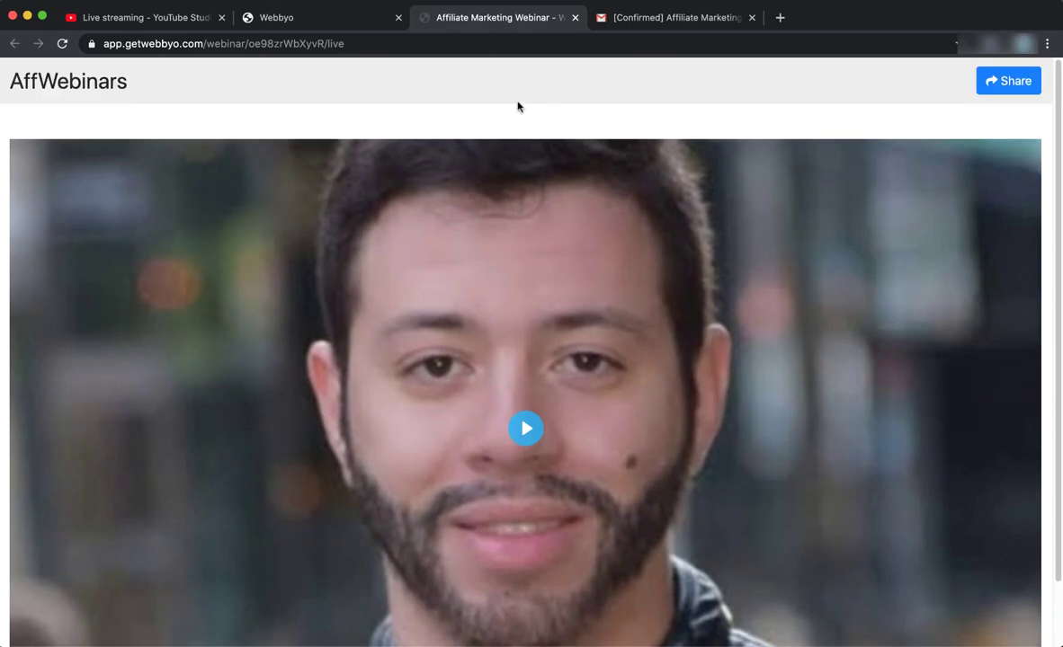
click(297, 23)
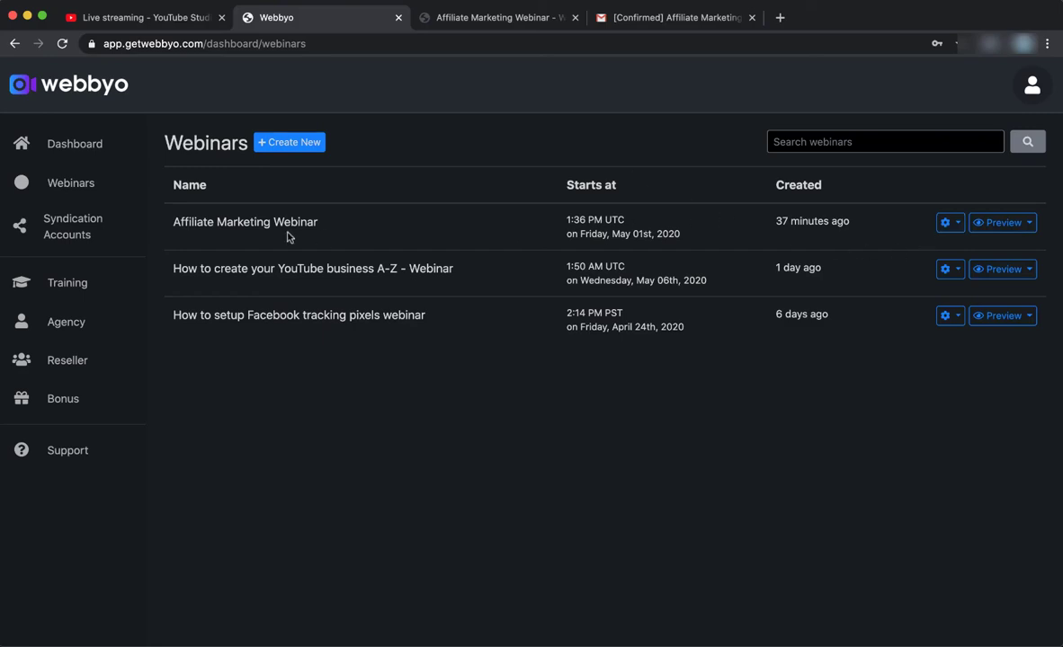
click(945, 222)
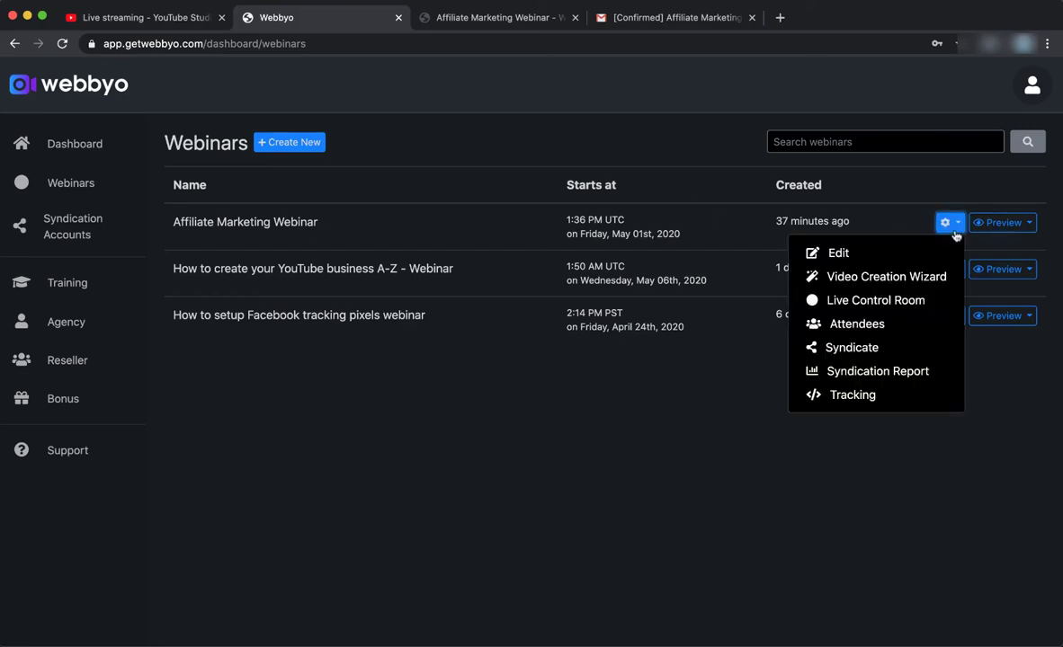
Open the webinar's Live Control Room and hide the Heads up notice for this visit
click(856, 306)
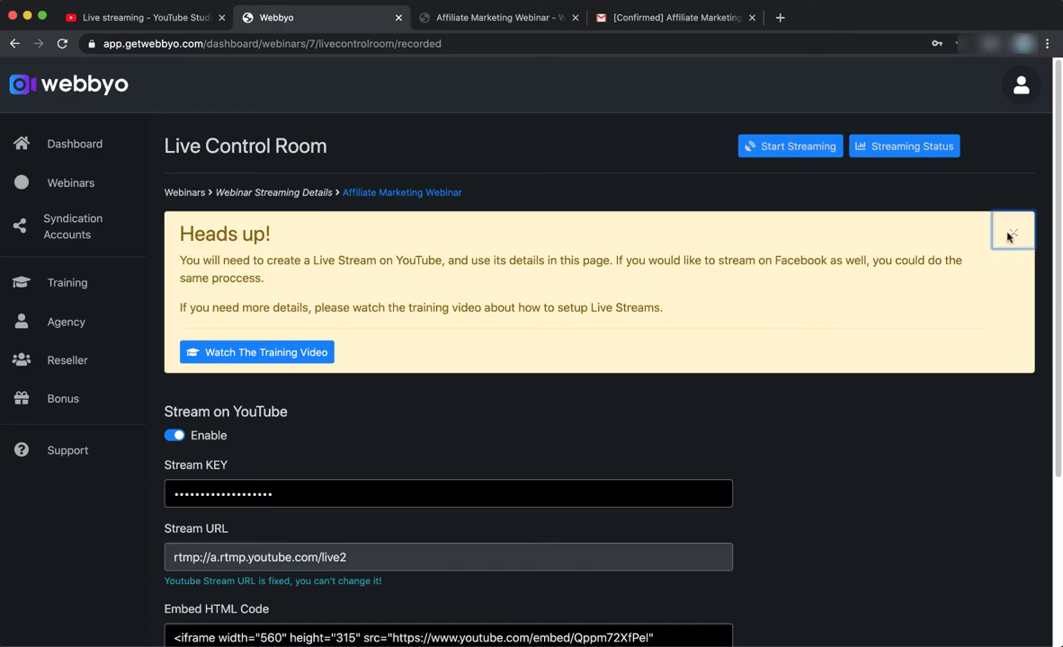
click(1013, 232)
click(520, 194)
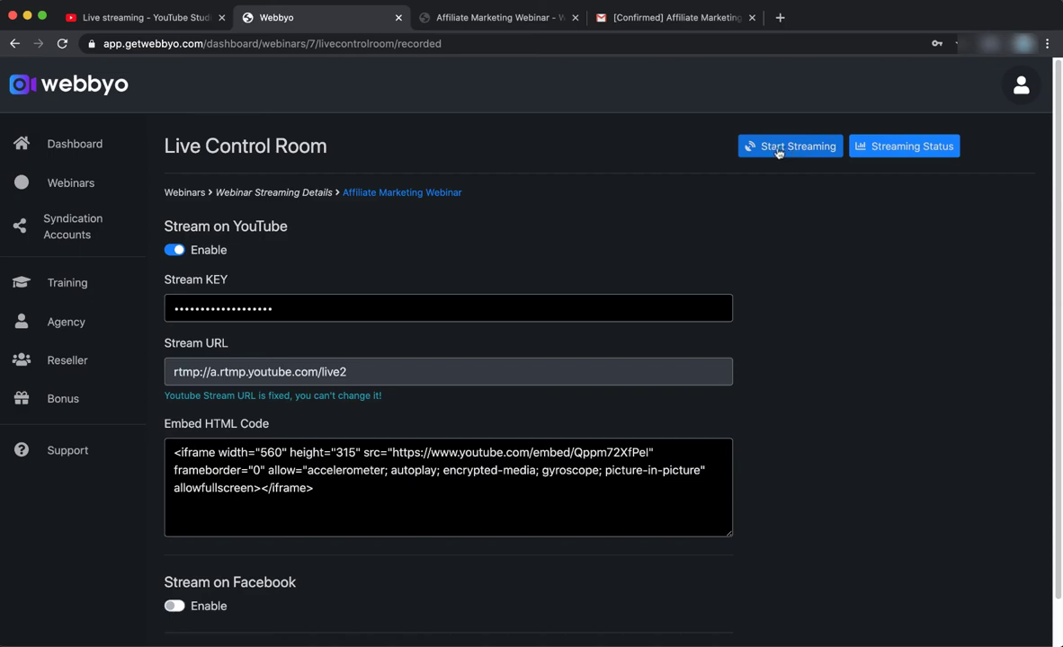
Start streaming the Affiliate Marketing Webinar and bring up YouTube Studio's live streaming dashboard
click(779, 148)
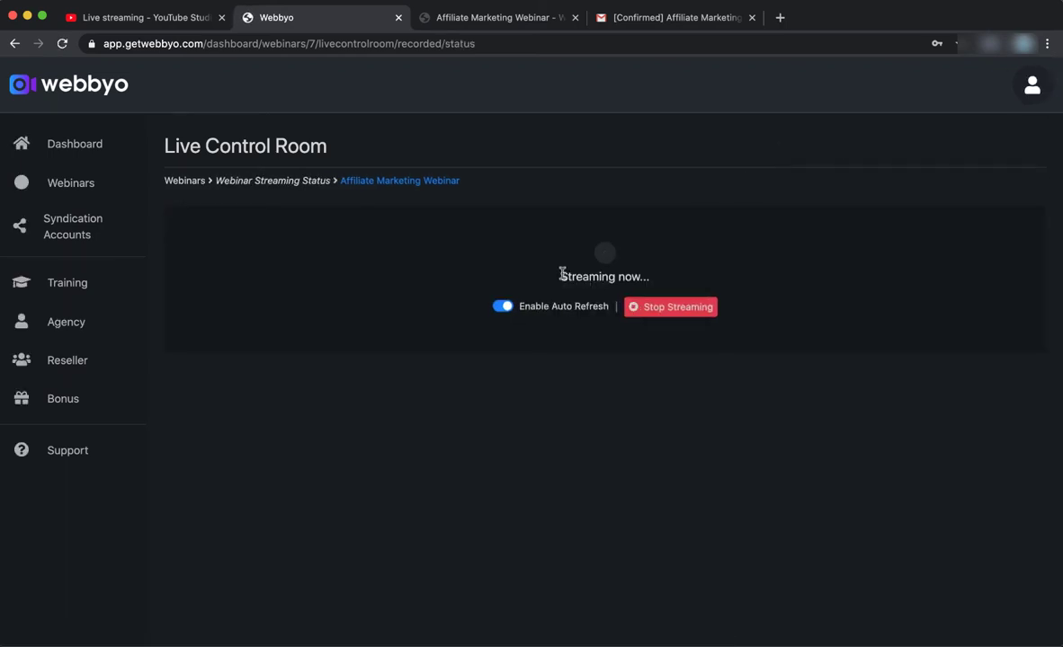
drag(560, 276, 652, 279)
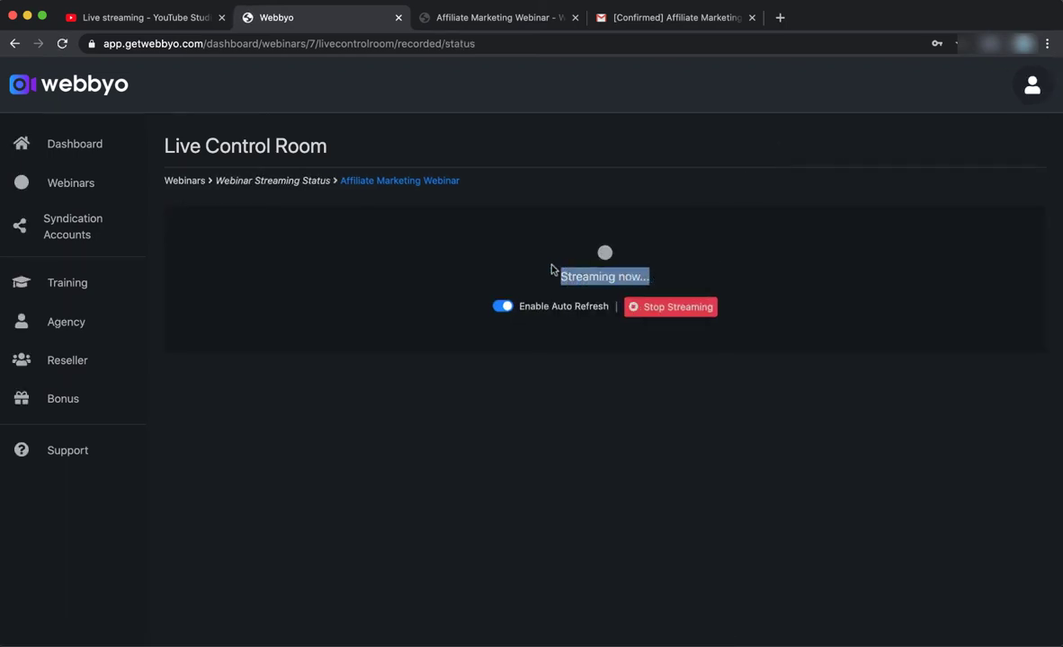
click(505, 268)
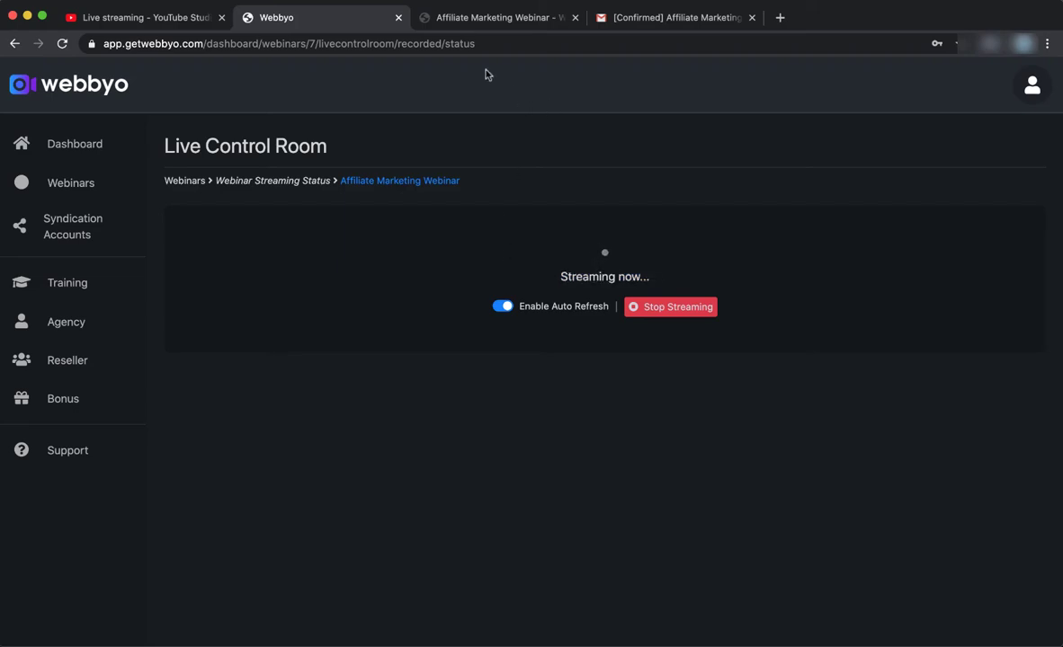
click(158, 18)
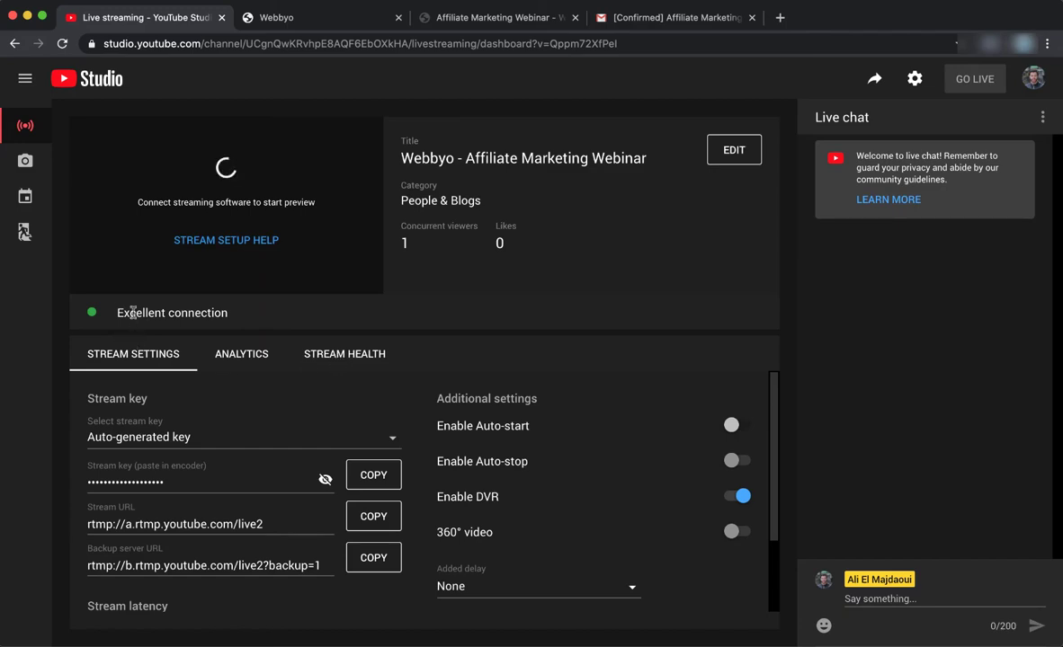
Check the STREAM HEALTH messages, then GO LIVE with the Webbyo - Affiliate Marketing Webinar broadcast
drag(117, 313, 221, 312)
click(240, 315)
click(327, 358)
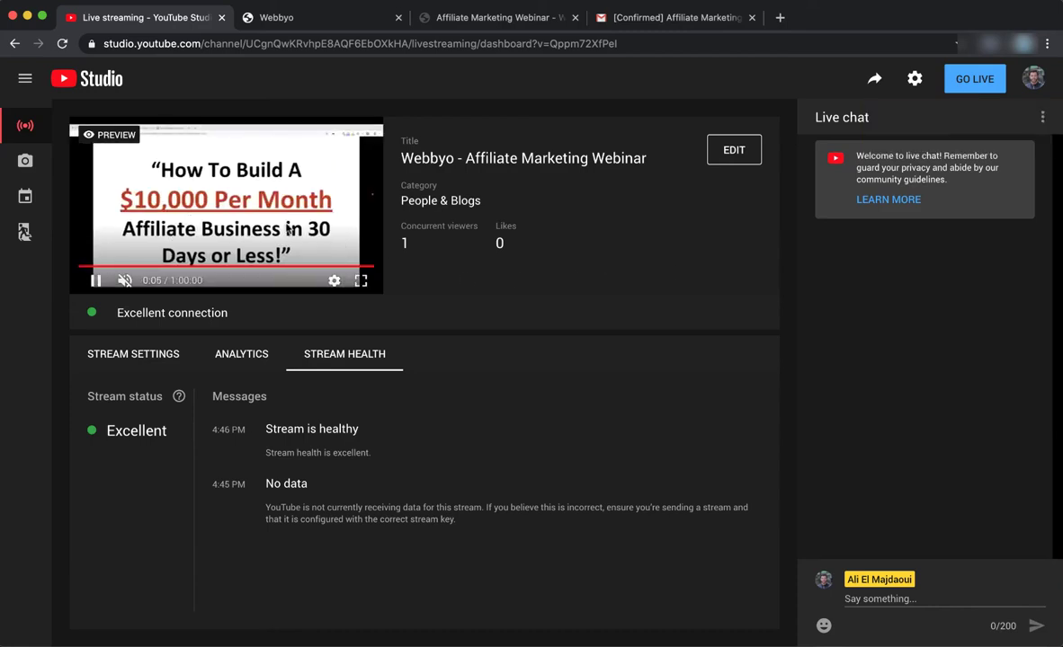
click(973, 86)
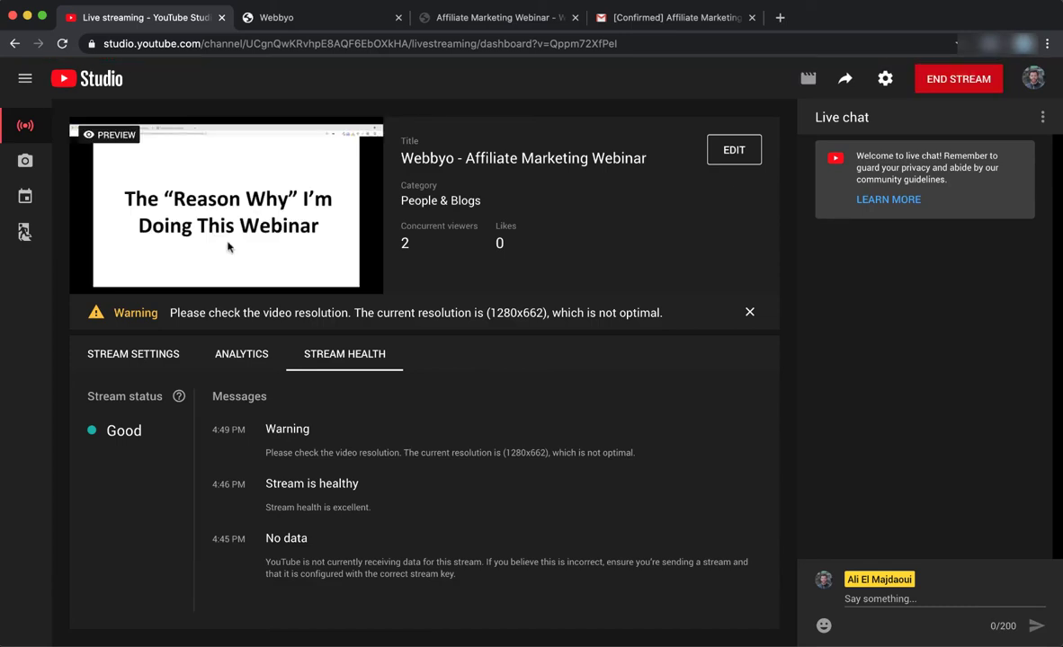
Open the Affiliate Marketing Webinar's Live Webinar Page preview from the Webinars list
click(356, 18)
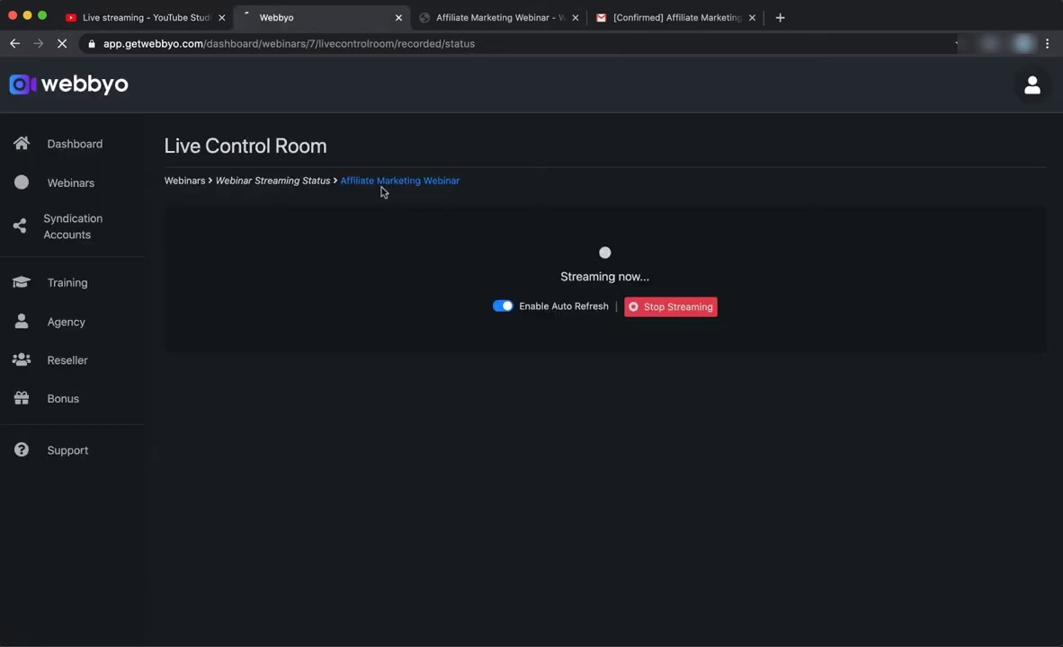
click(90, 185)
click(1006, 226)
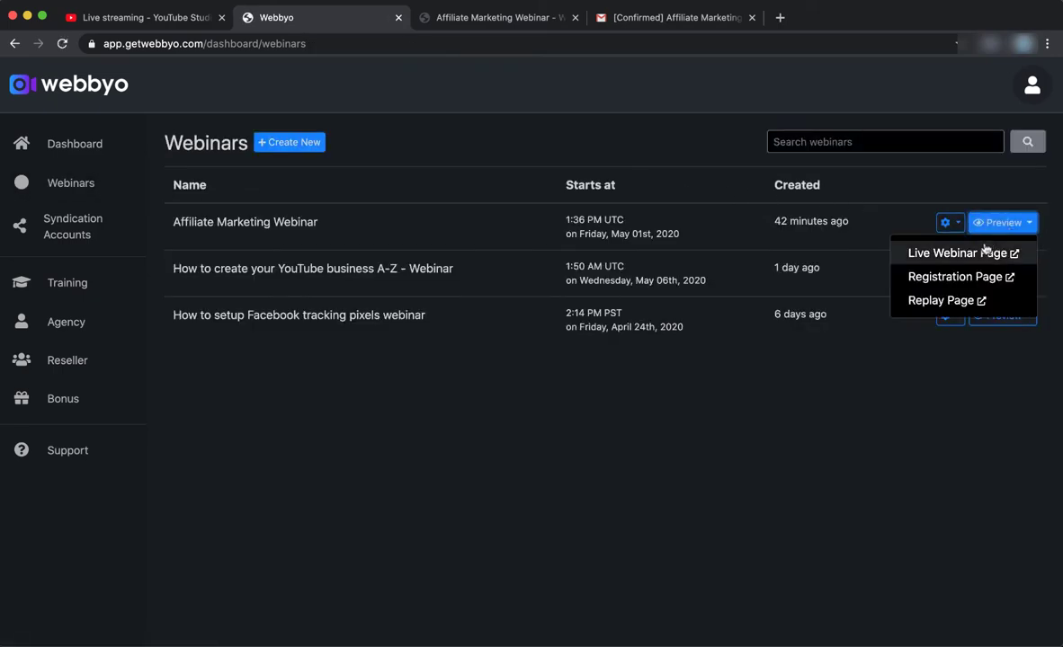
click(922, 252)
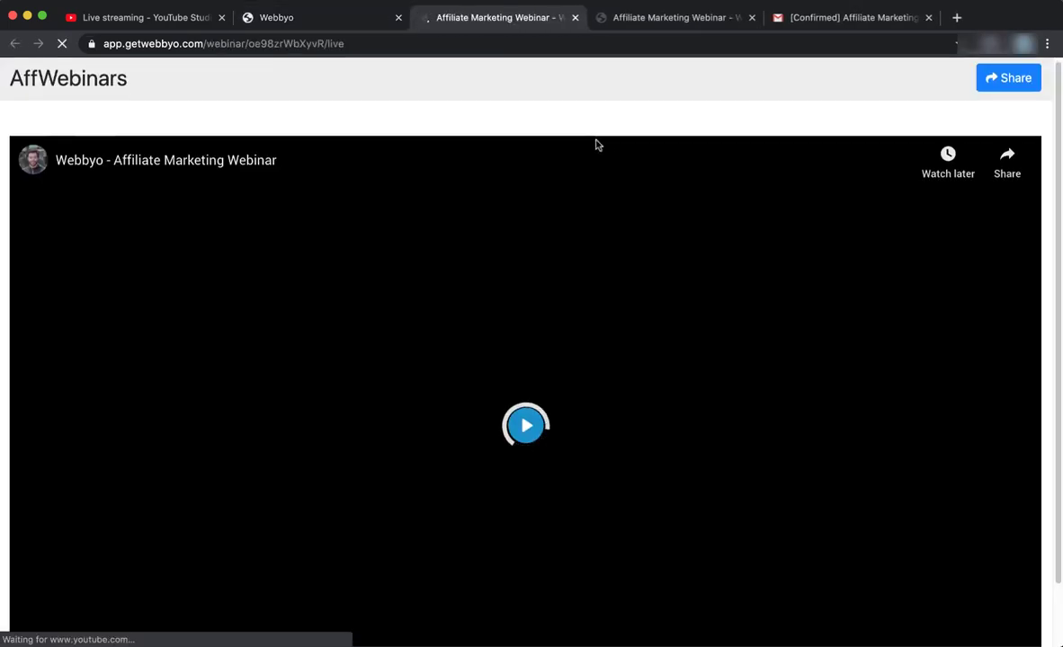
scroll(584, 148, down, 1)
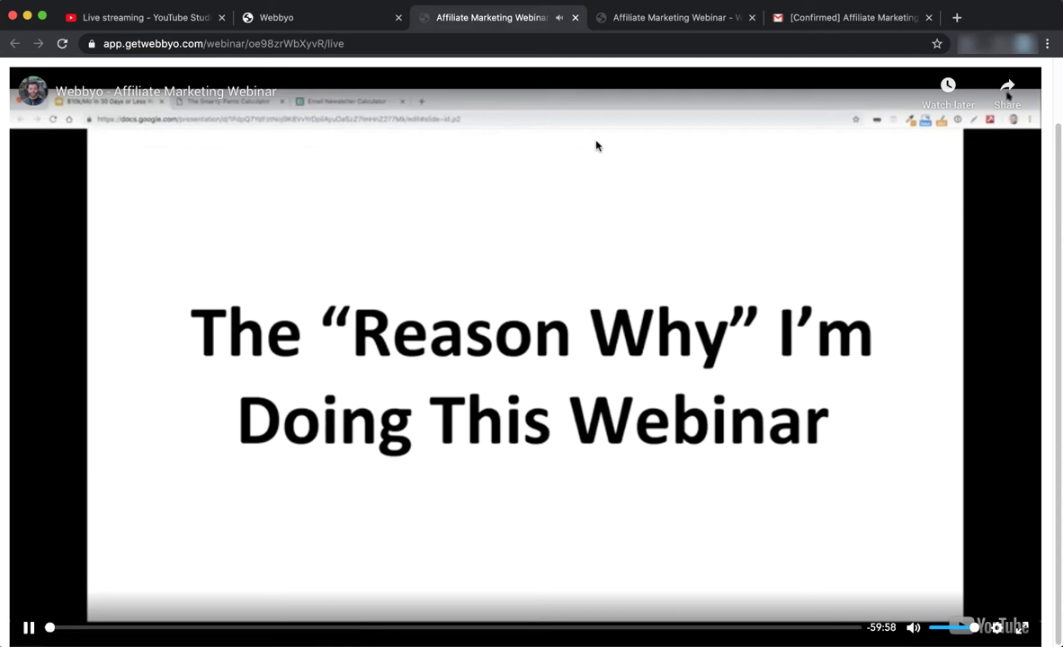
Pause and resume the embedded broadcast, then open and close the Share dialog
click(475, 288)
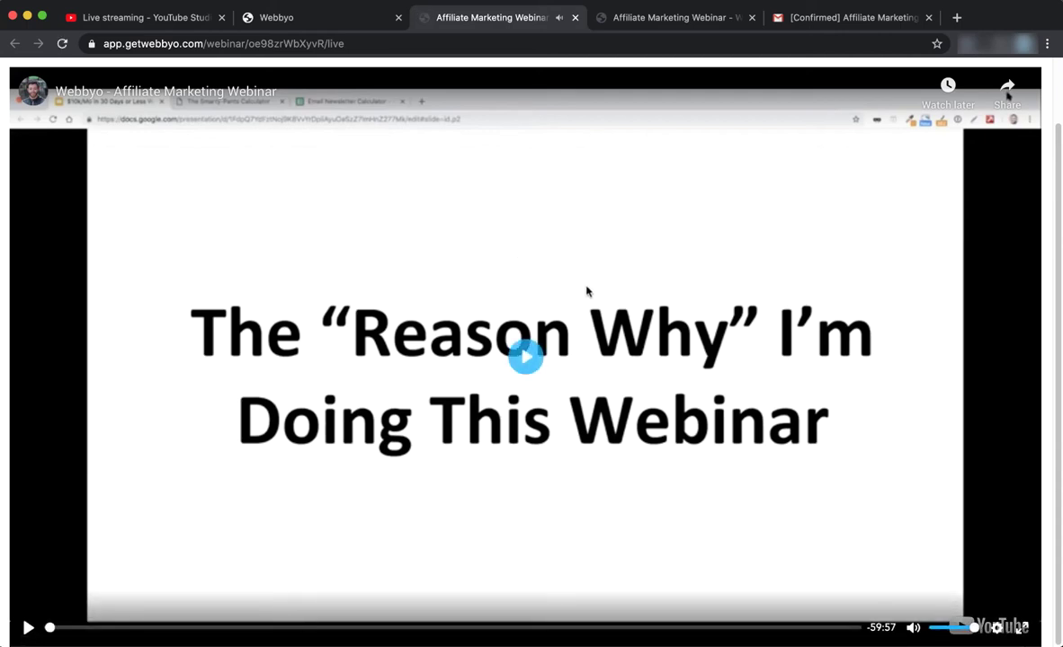
click(567, 331)
key(XF86AudioRaiseVolume)
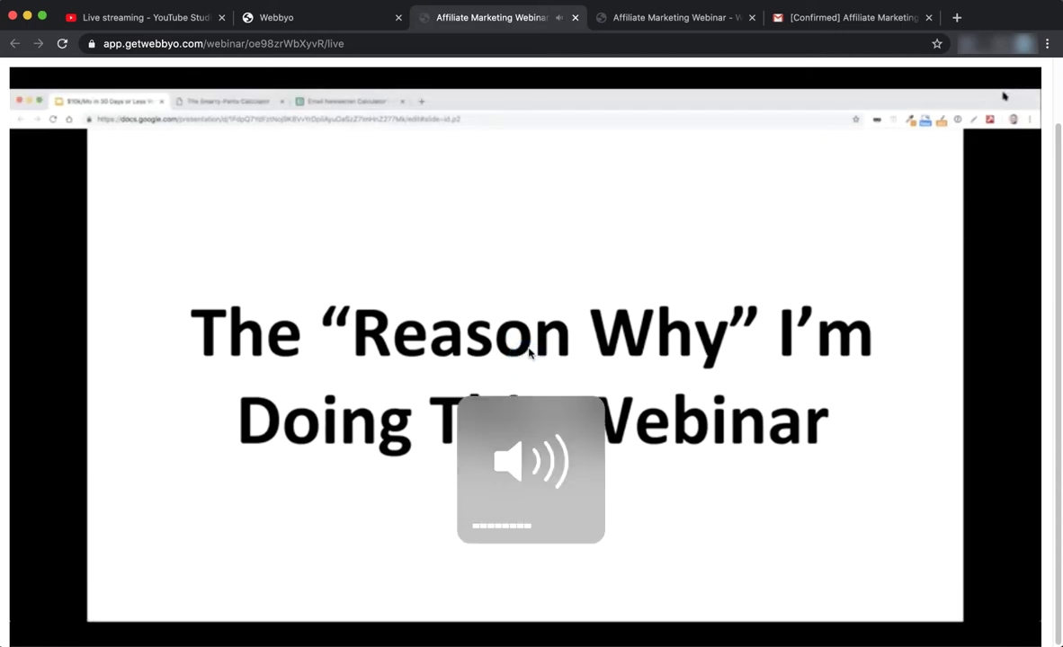
scroll(603, 365, up, 1)
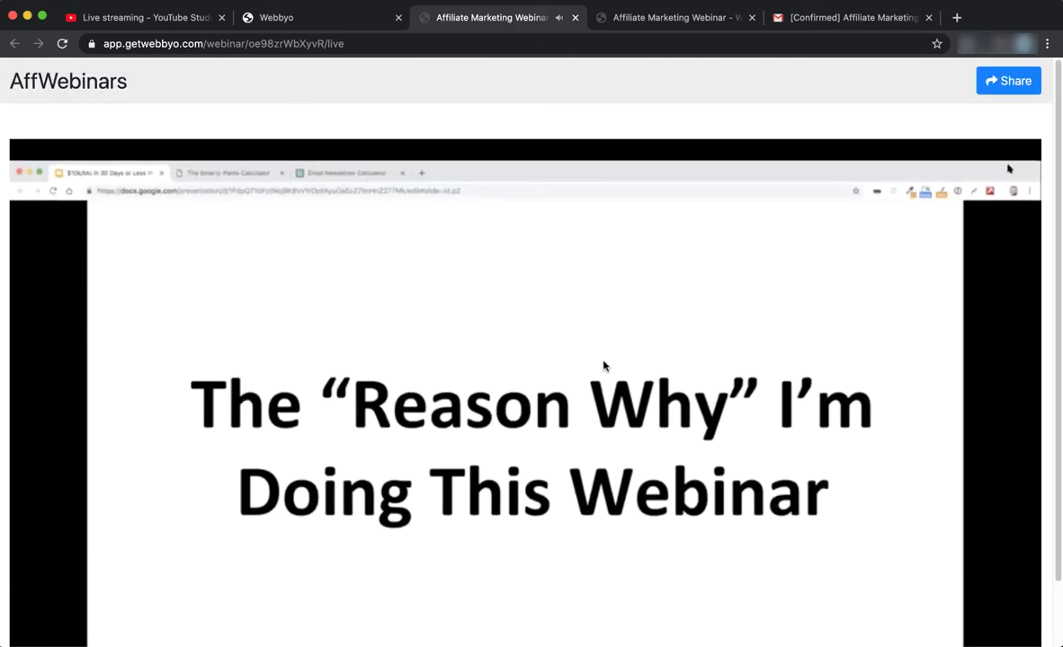
click(507, 364)
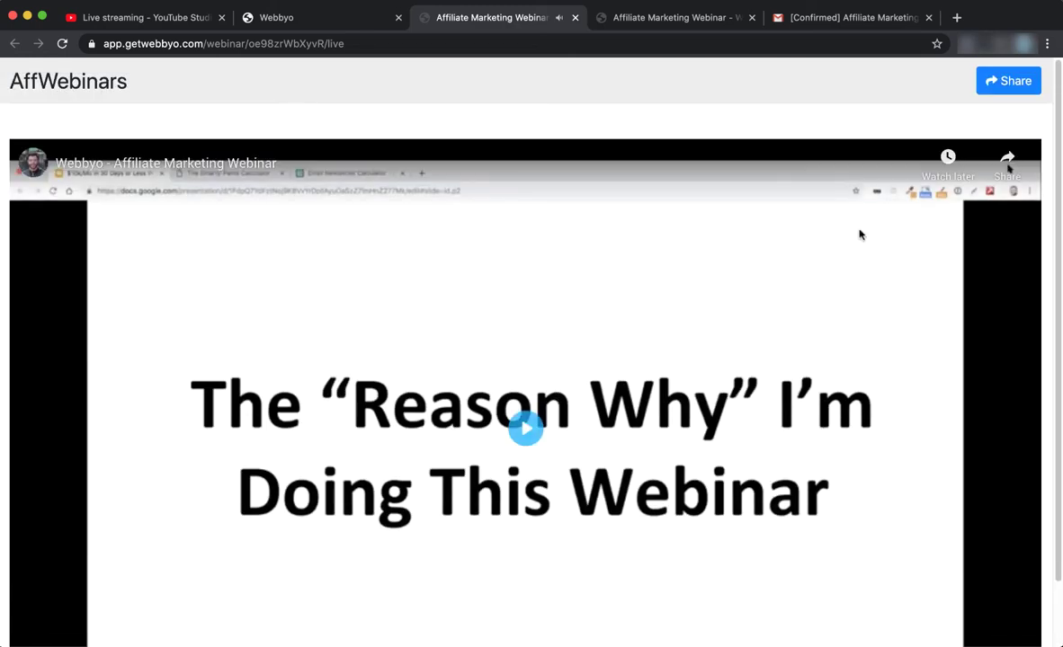
click(995, 83)
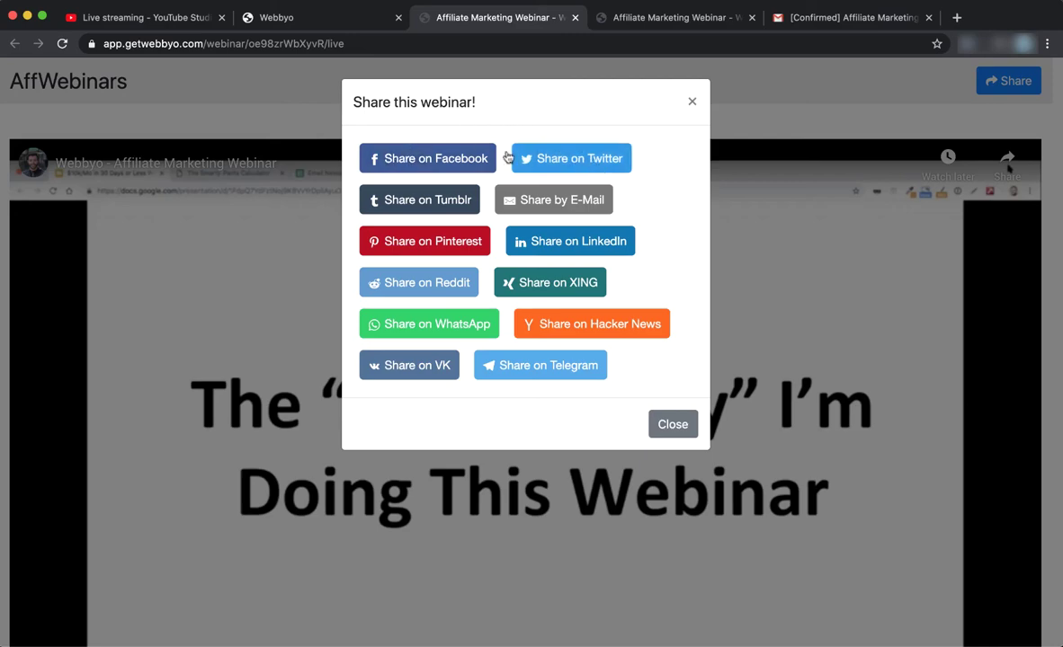
click(673, 427)
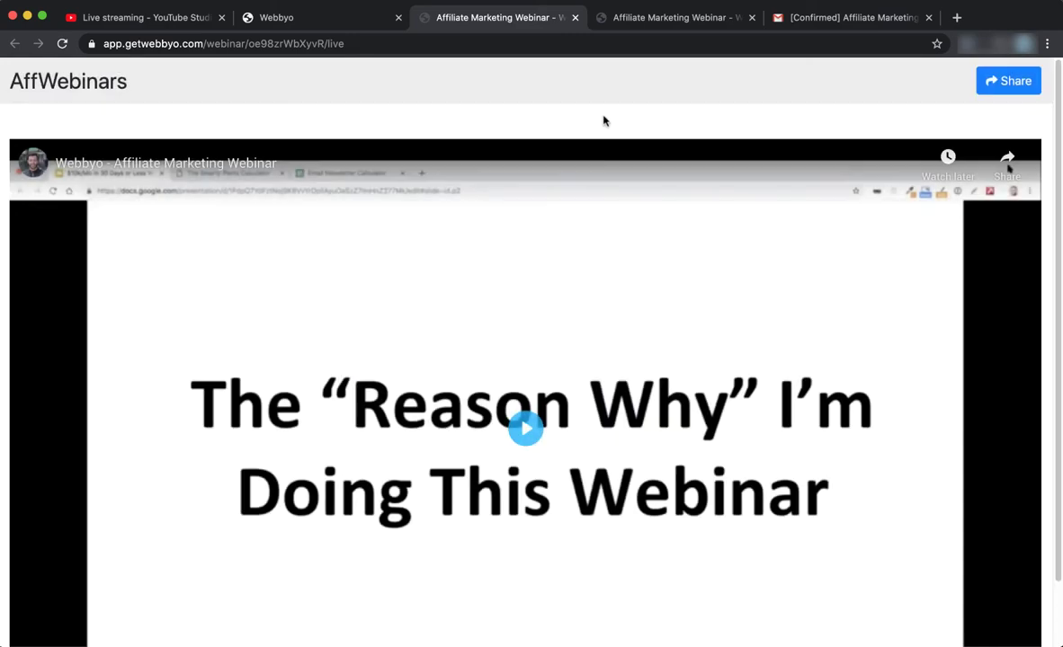
View the Affiliate Marketing Webinar's attendee list showing one registrant, then return to Webinars
click(573, 18)
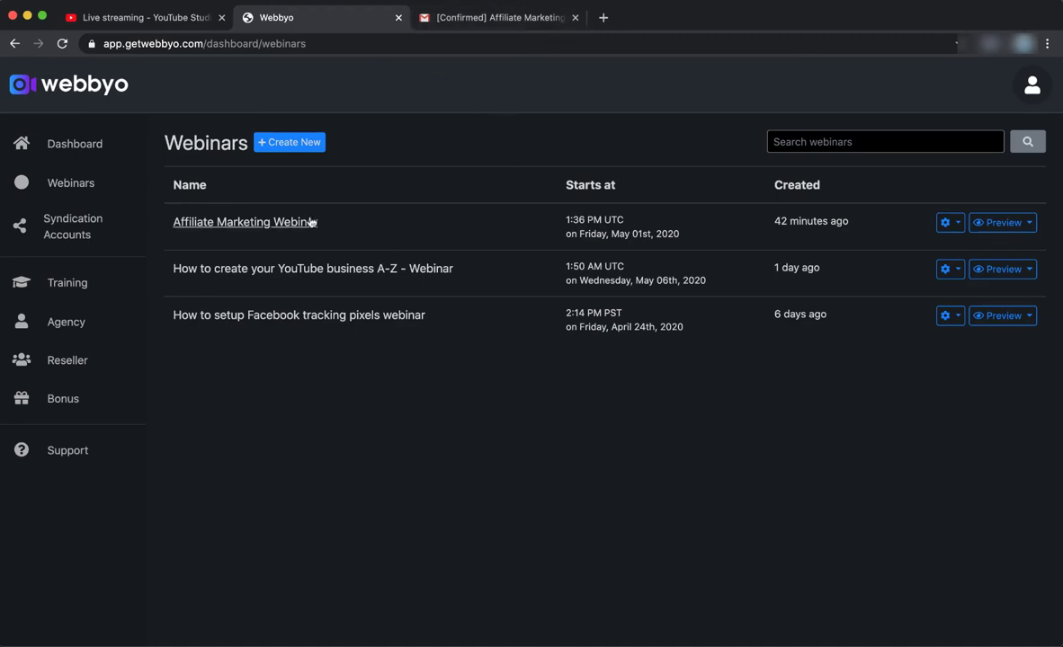
click(939, 225)
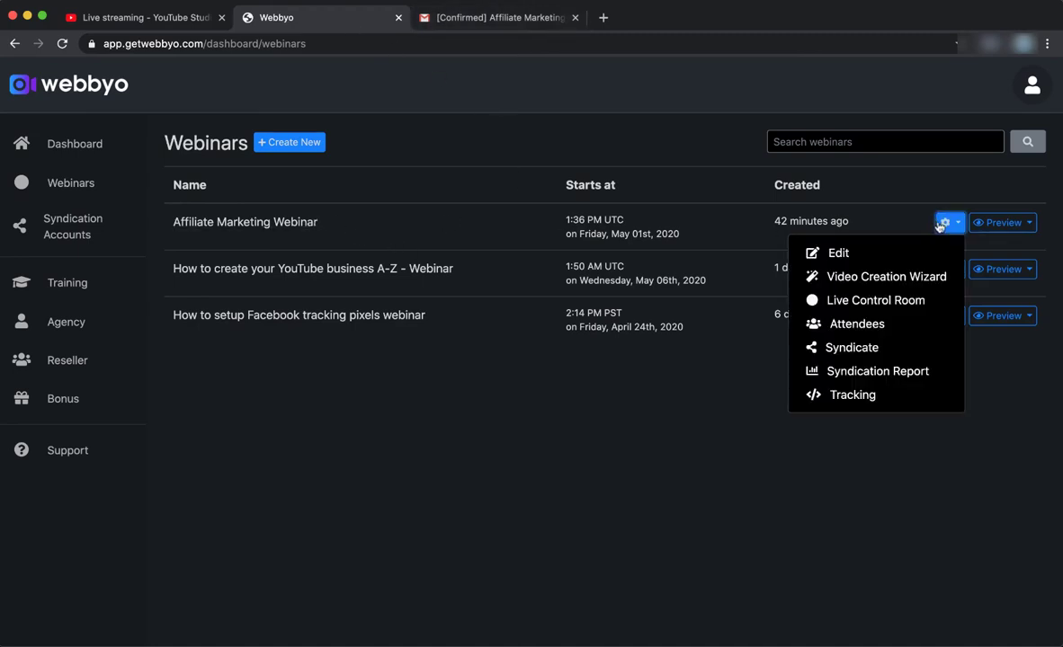
click(895, 337)
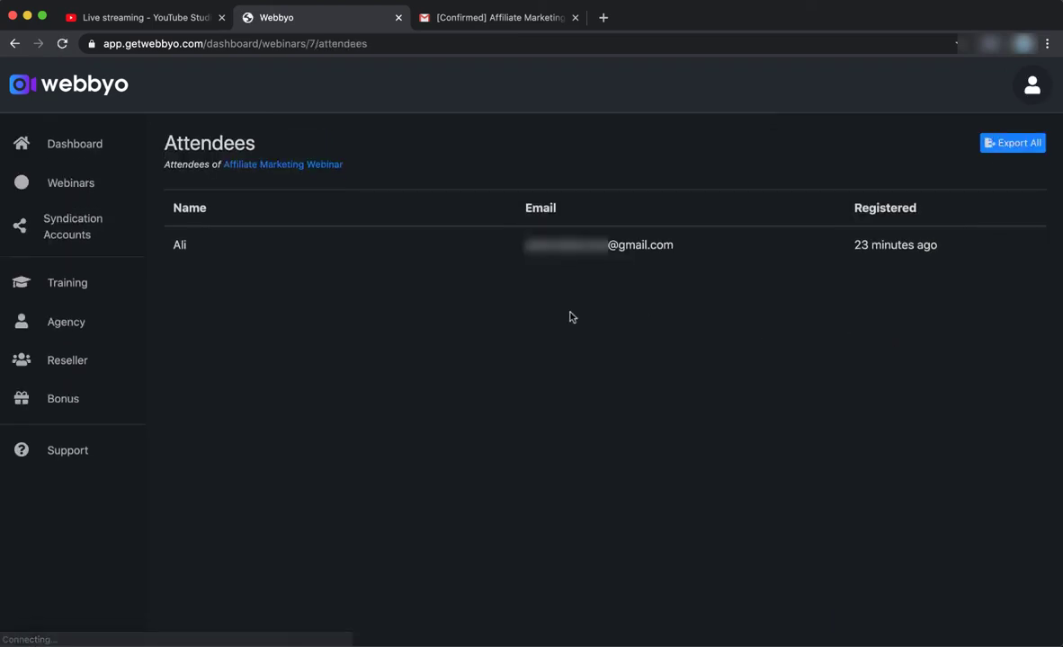
click(289, 250)
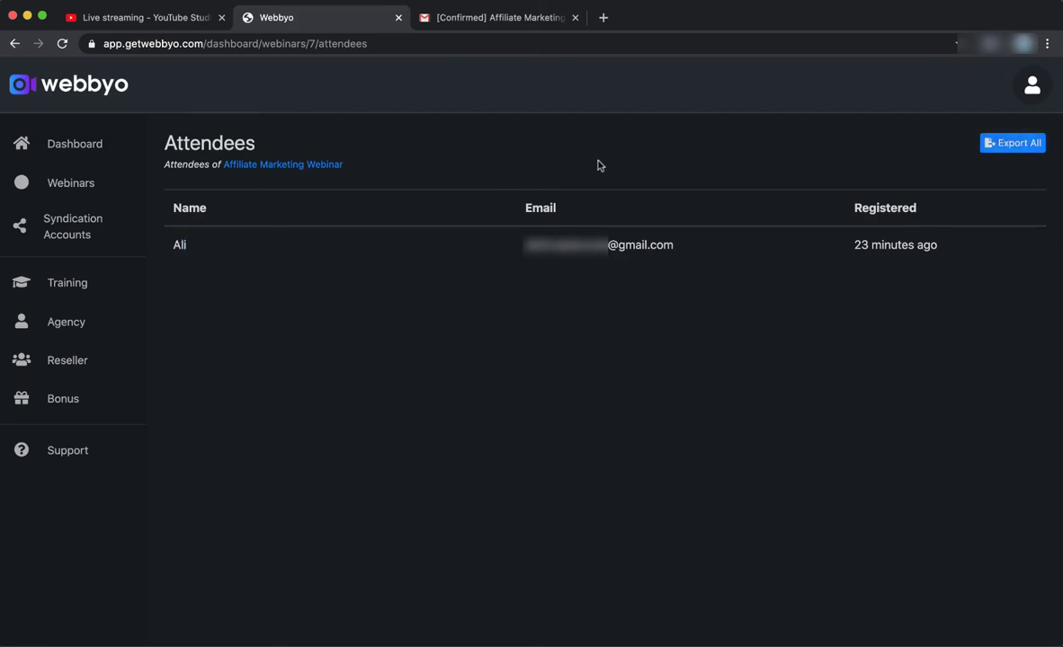
click(95, 191)
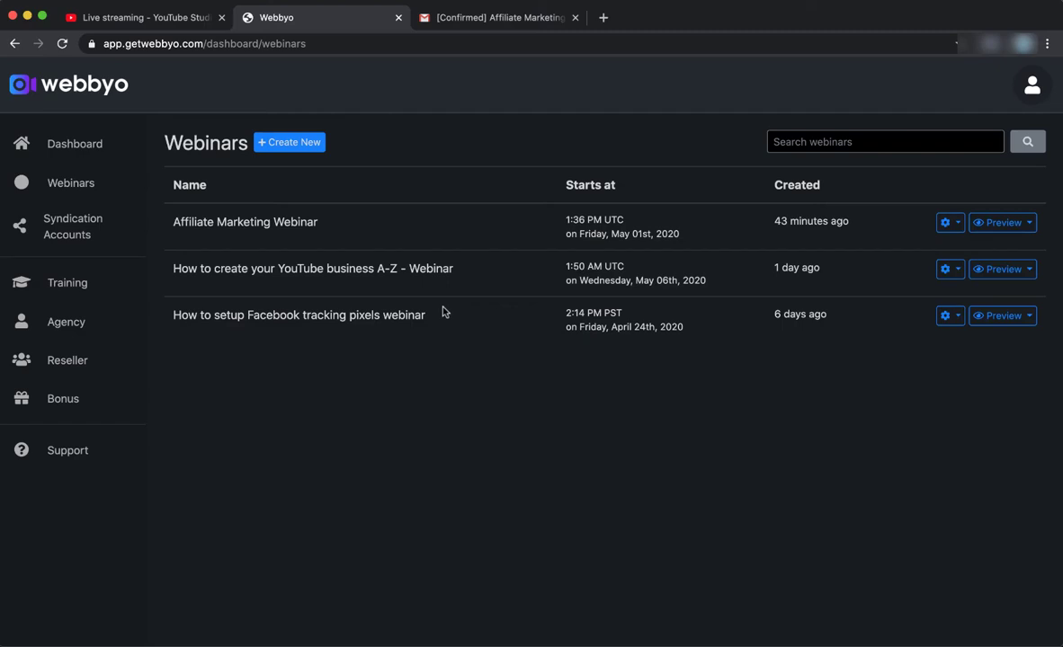
Under Syndication Accounts, add an account and choose Connect on the Facebook card
click(102, 236)
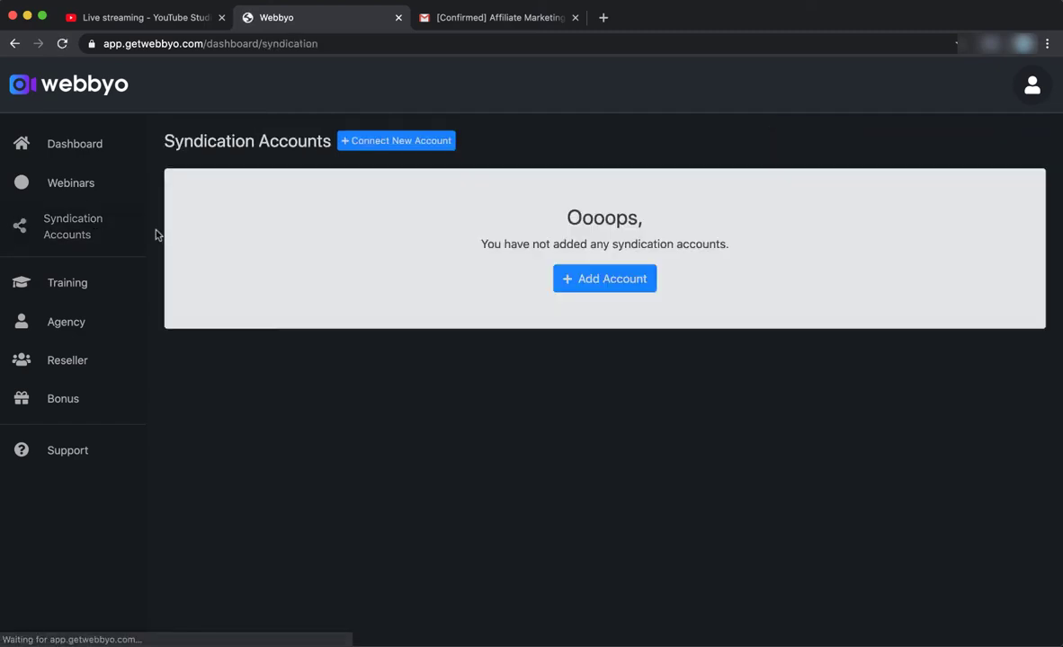
click(393, 142)
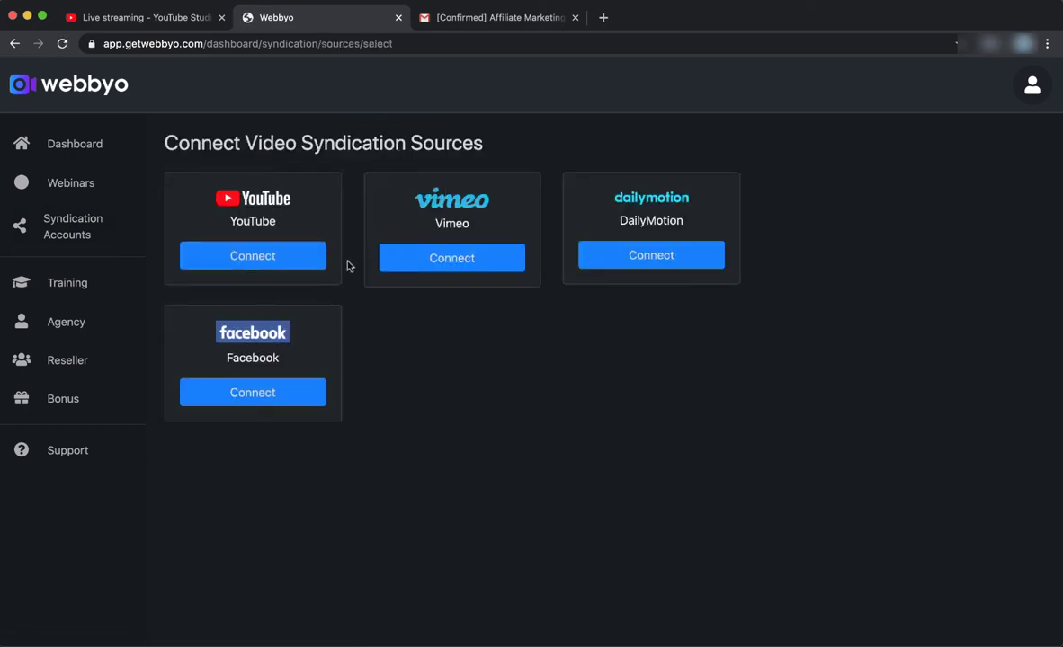
click(286, 397)
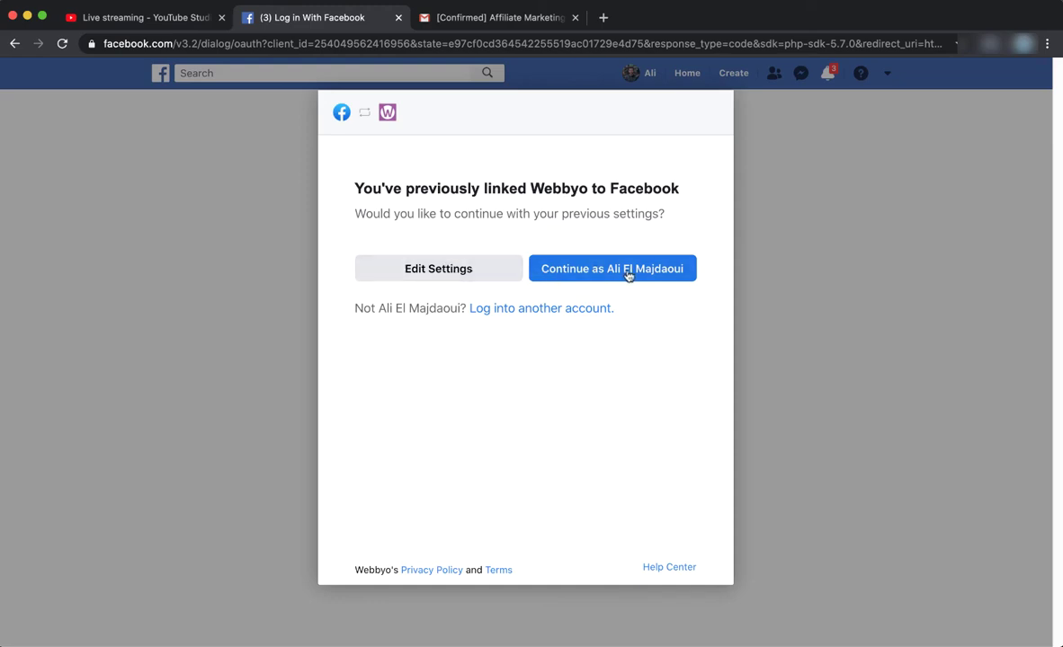
Edit Facebook's page settings and grant Webbyo access to the Webbyo and Paciyo pages
click(419, 263)
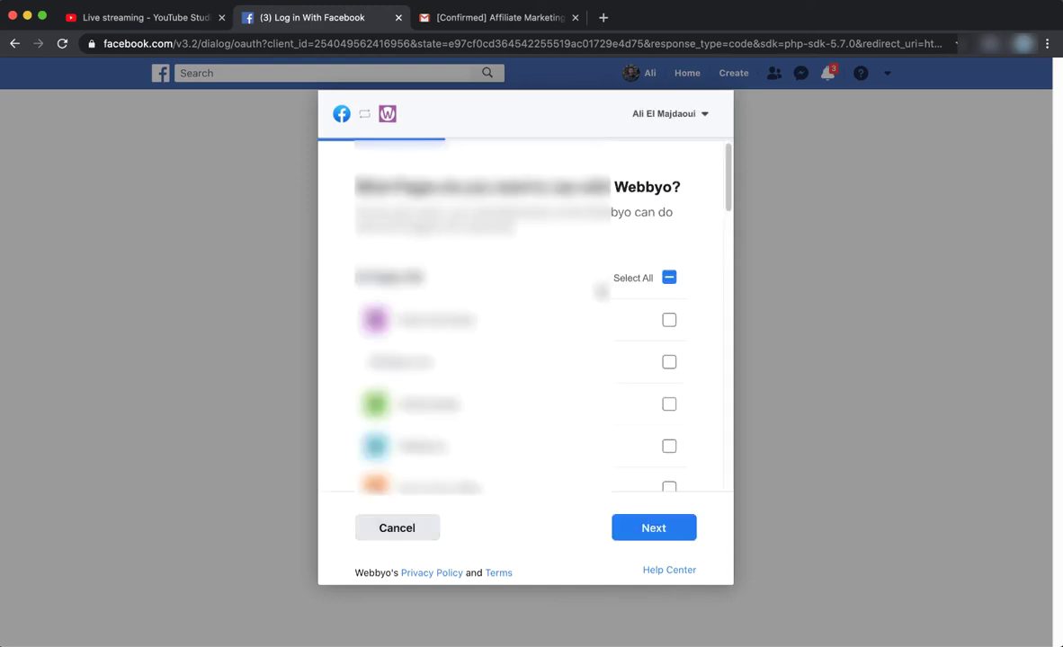
mouse_move(727, 196)
mouse_down()
mouse_move(728, 474)
mouse_move(716, 322)
mouse_up()
scroll(716, 322, up, 10)
scroll(707, 163, down, 10)
scroll(712, 391, up, 8)
scroll(712, 207, up, 3)
click(399, 530)
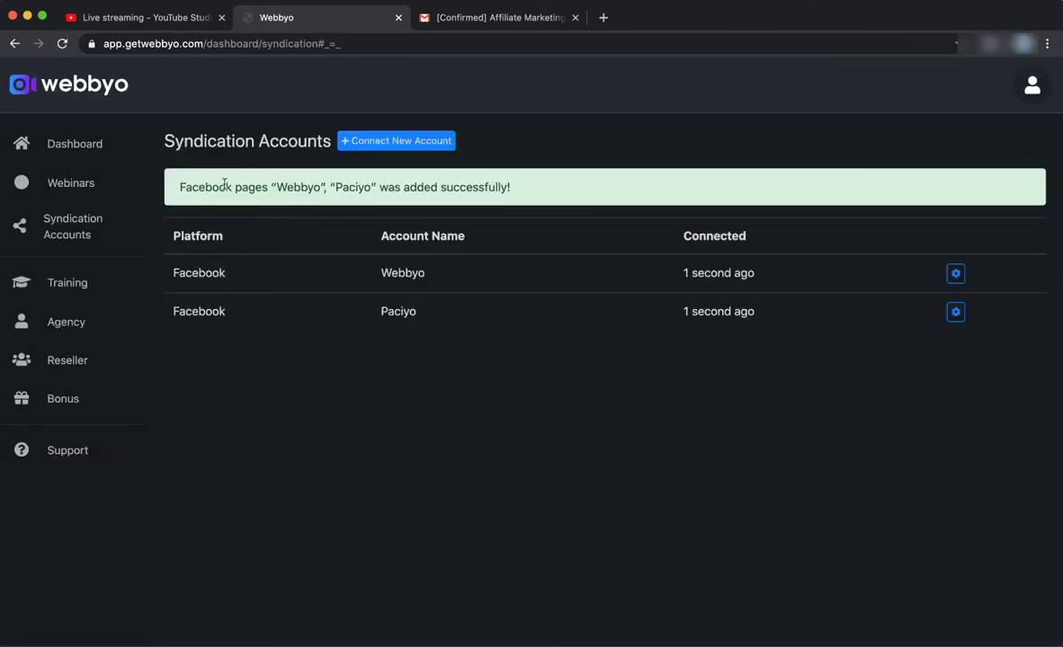
Look over the newly connected Webbyo and Paciyo Facebook pages in the Syndication Accounts table
drag(181, 188, 491, 187)
click(551, 191)
double_click(400, 272)
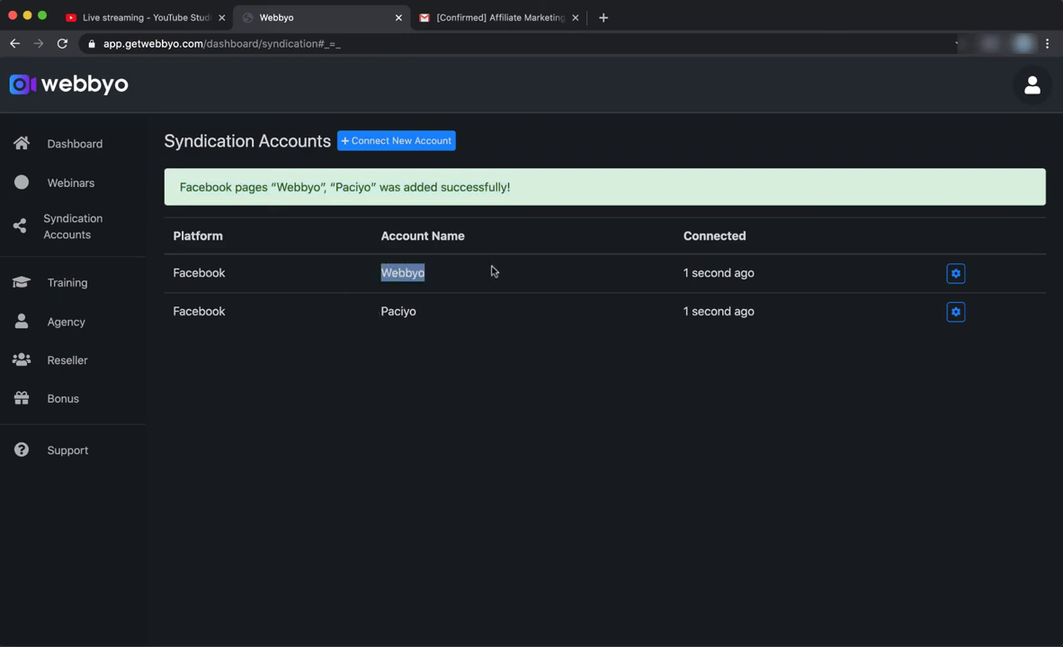
click(530, 271)
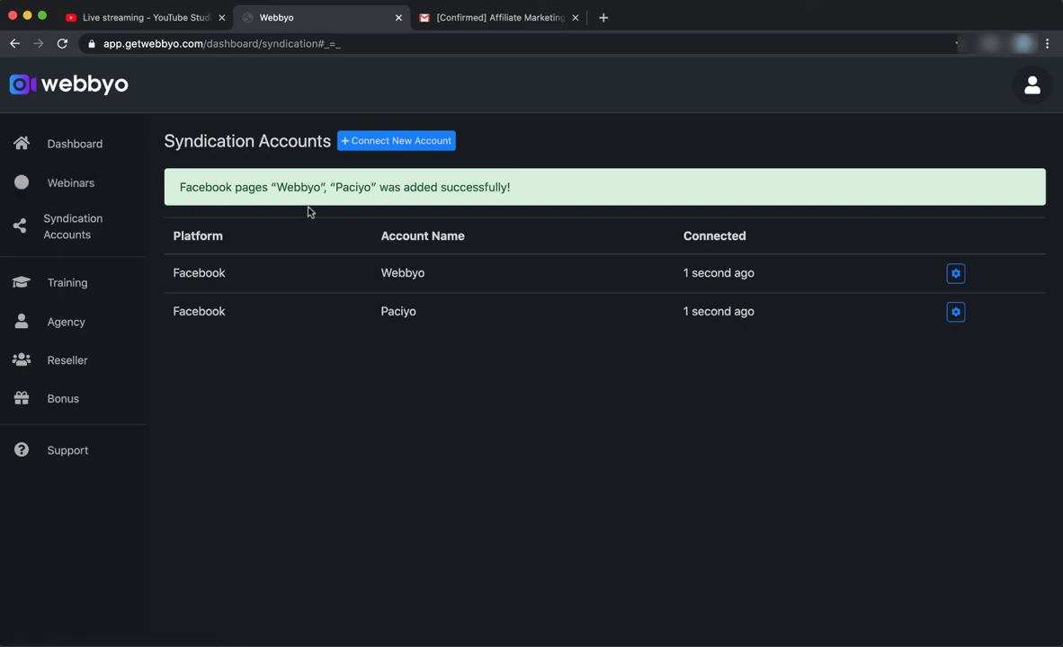
Connect a YouTube account using the personal Google account instead of a brand account, allowing Webbyo access
click(397, 144)
click(304, 254)
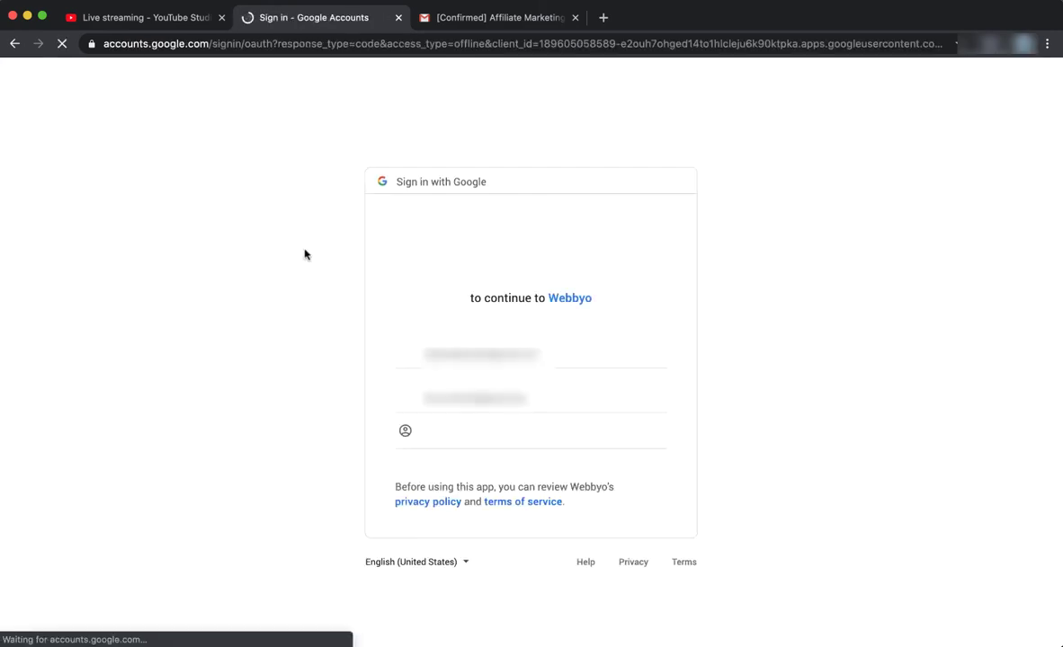
click(464, 351)
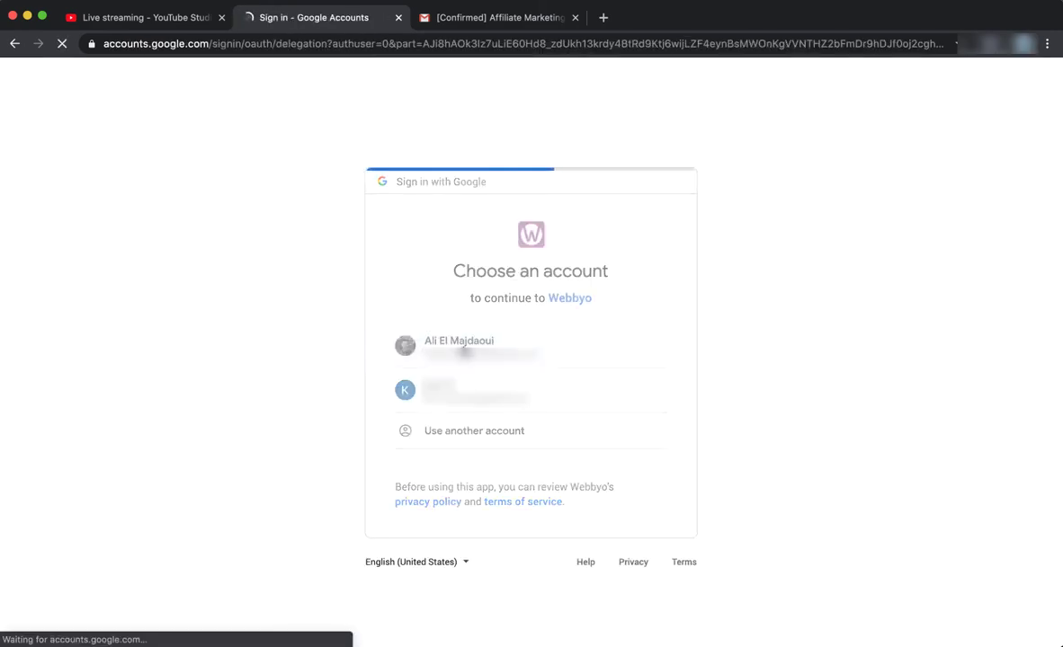
click(467, 366)
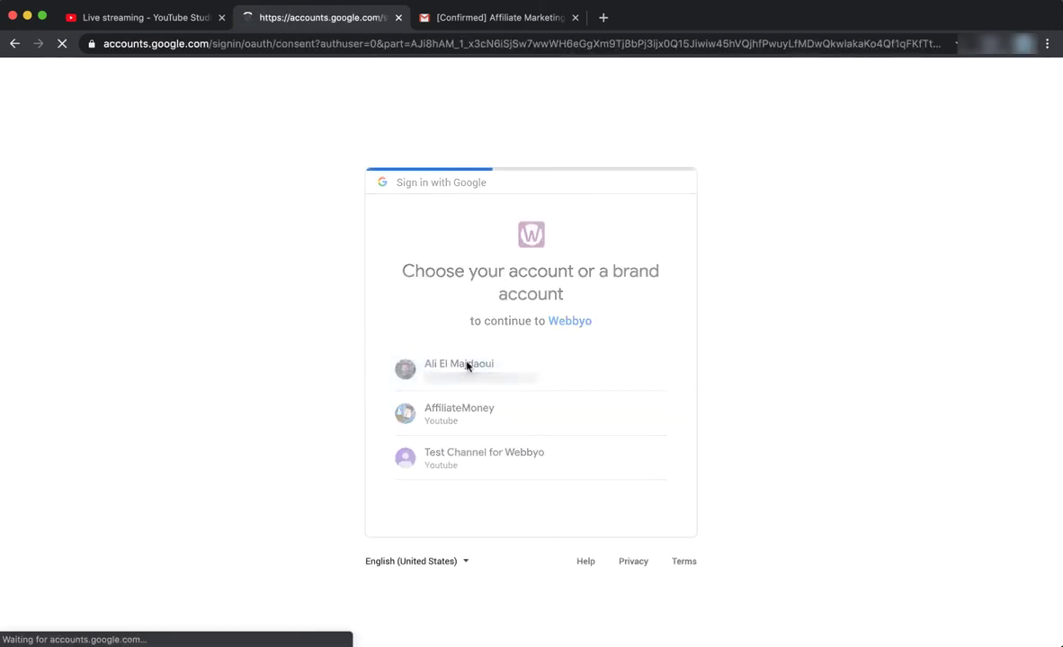
click(640, 520)
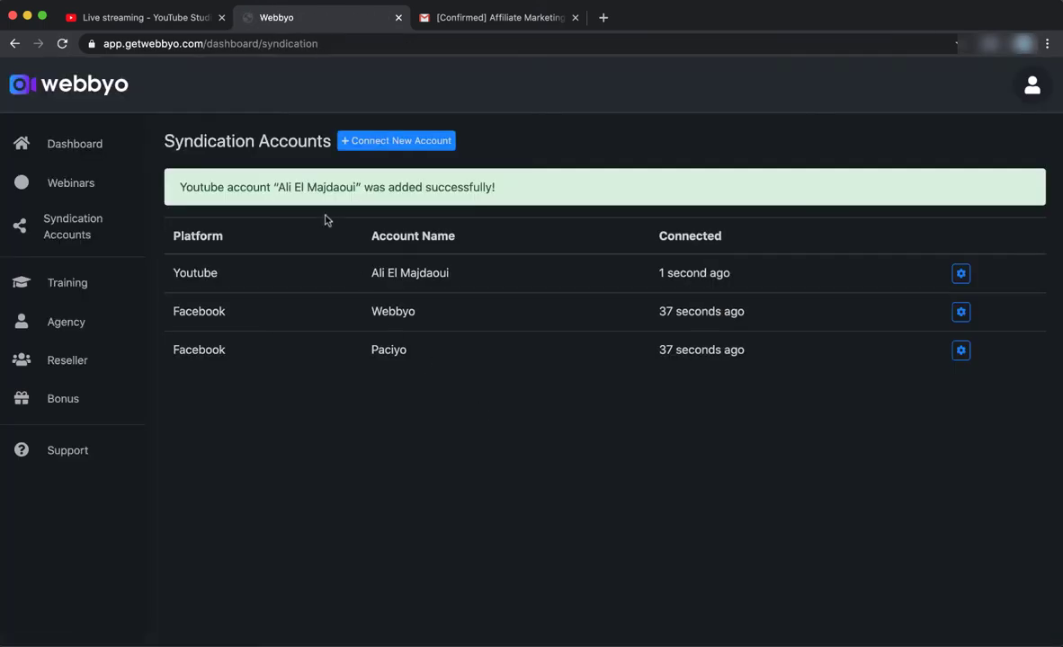
Go to Webinars and choose Syndicate from the Affiliate Marketing Webinar's gear menu
drag(281, 191, 357, 189)
click(358, 189)
click(92, 192)
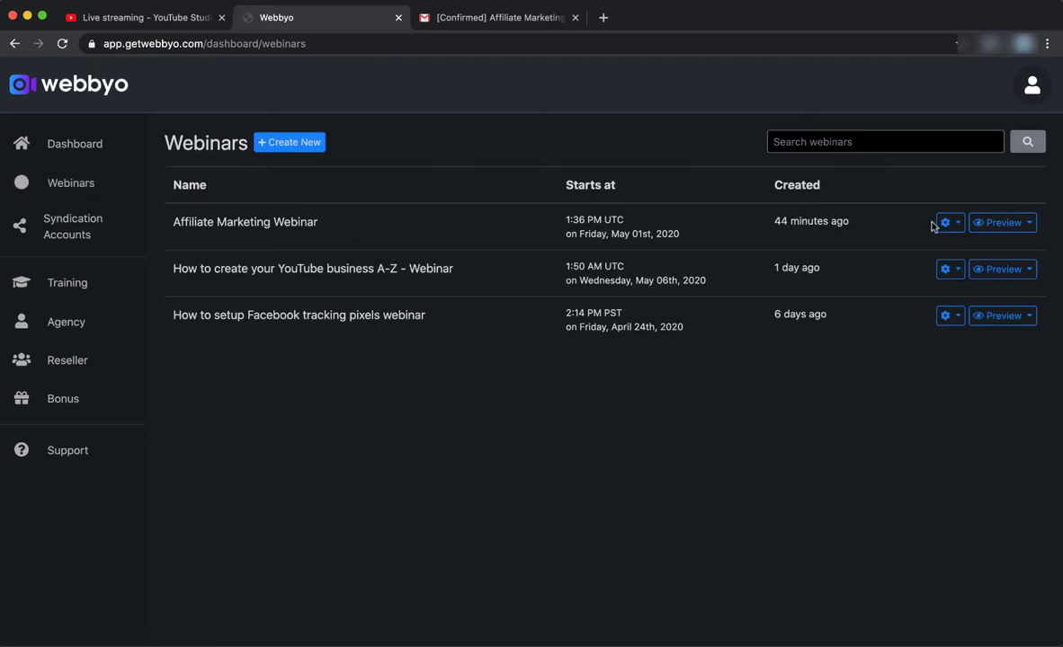
click(944, 223)
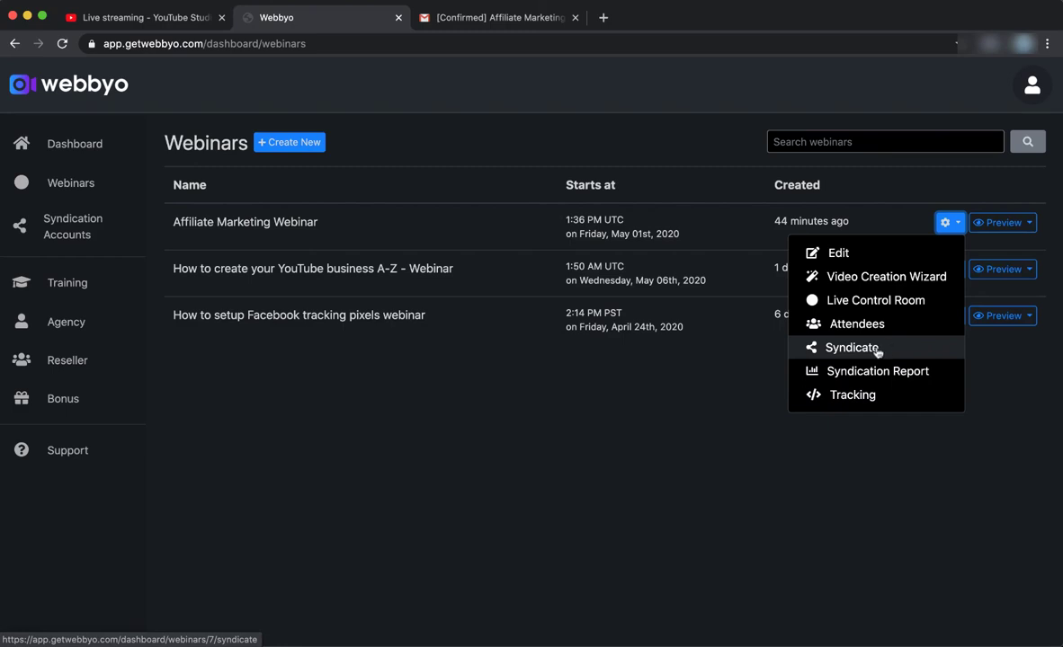
click(851, 348)
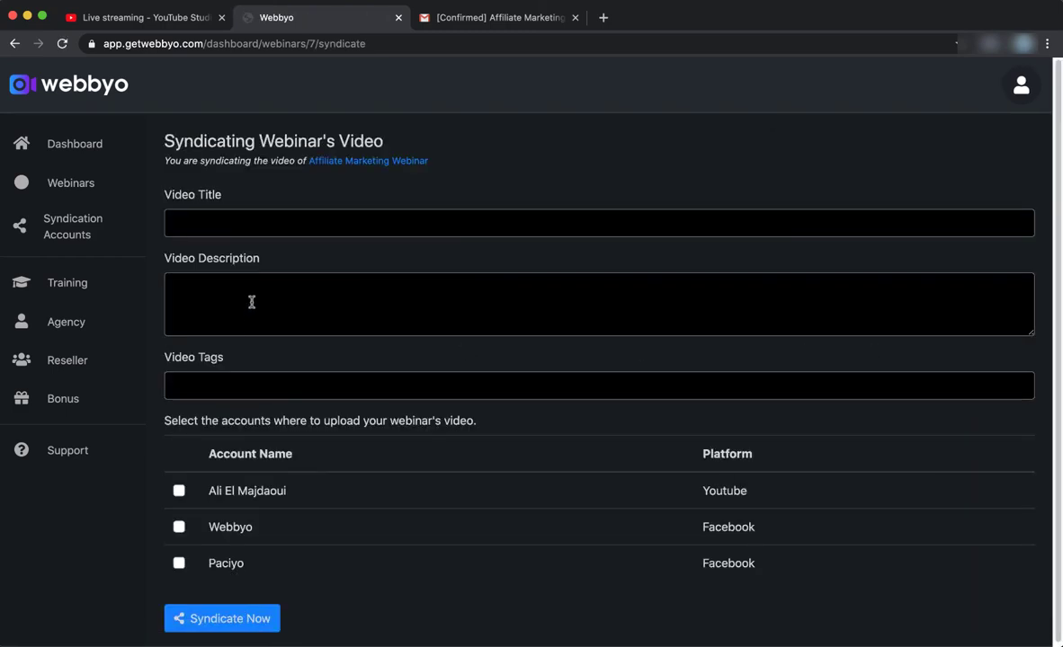
Title the replay 'Webinar Replay' and syndicate it to YouTube and the Webbyo Facebook page
click(252, 225)
text(Webinar Replay)
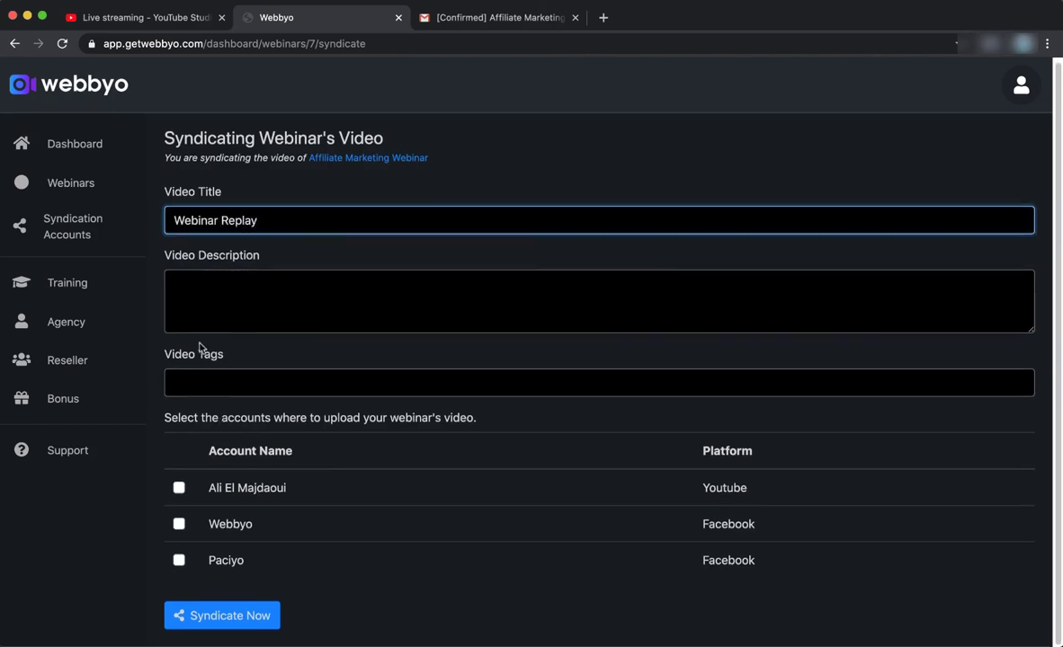
key(Tab)
click(177, 403)
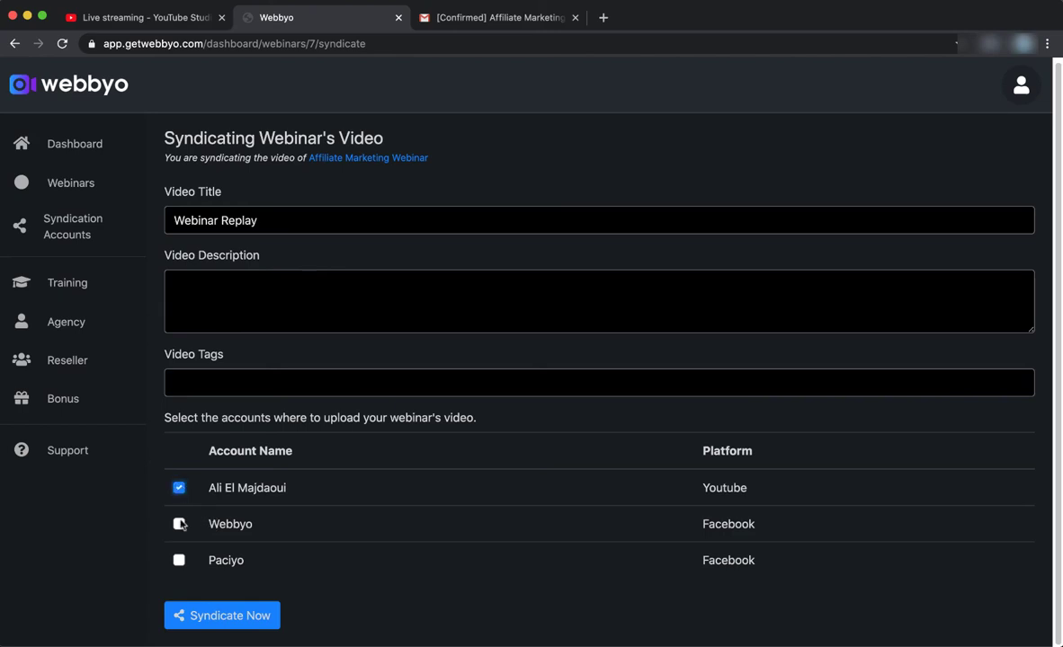
click(178, 524)
click(240, 620)
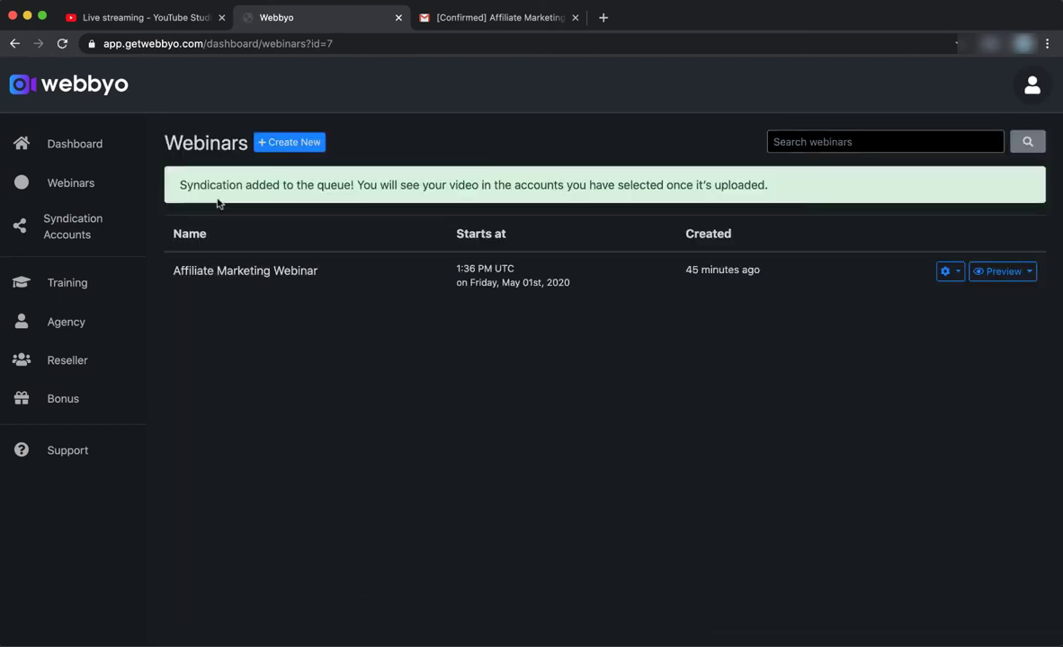
Open the Affiliate Marketing Webinar's Syndication Report and check the YouTube row shows syndicated
drag(245, 185, 353, 186)
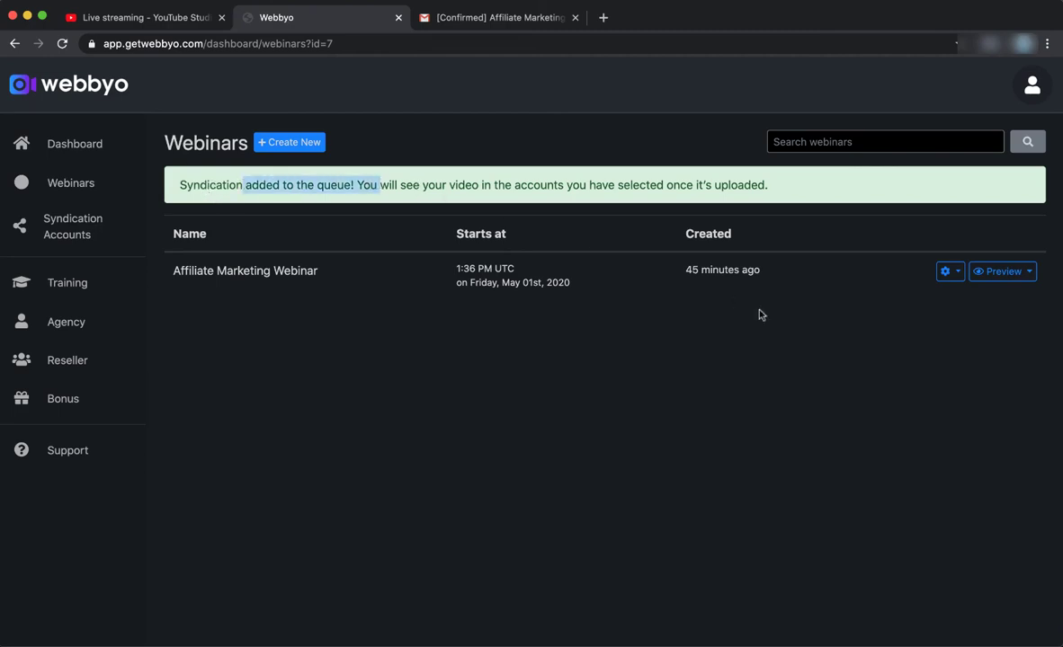
click(735, 349)
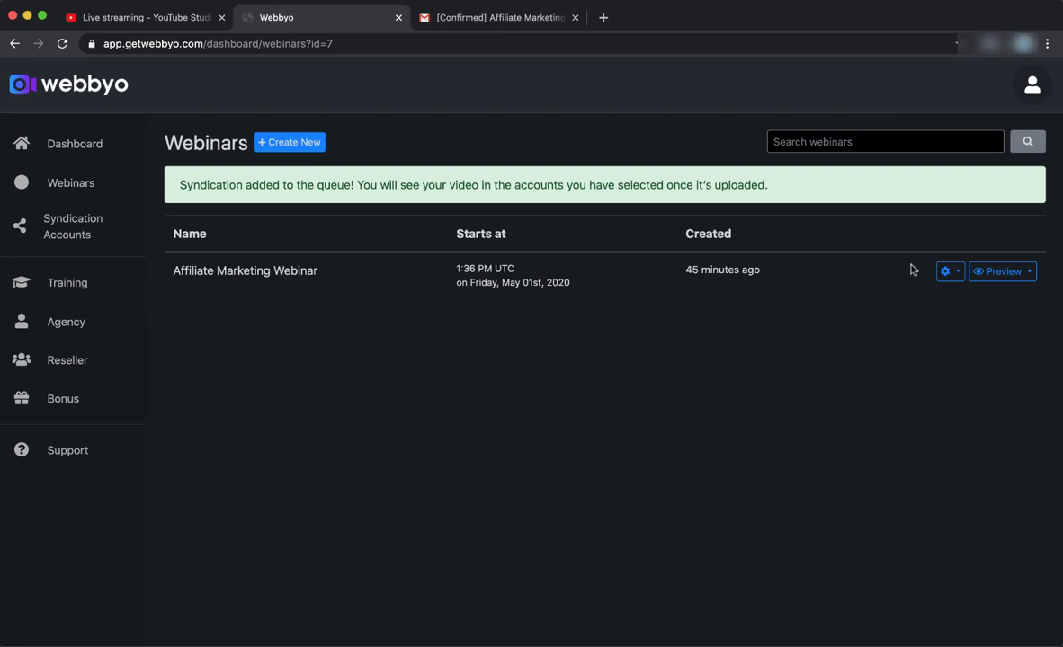
click(946, 270)
click(868, 420)
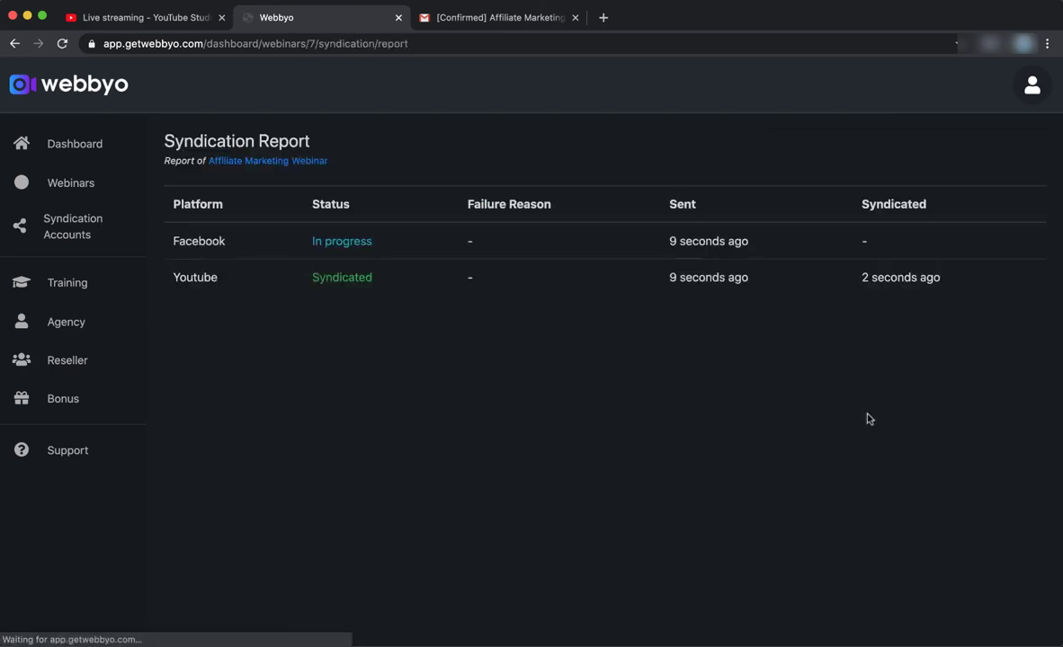
drag(177, 279, 586, 282)
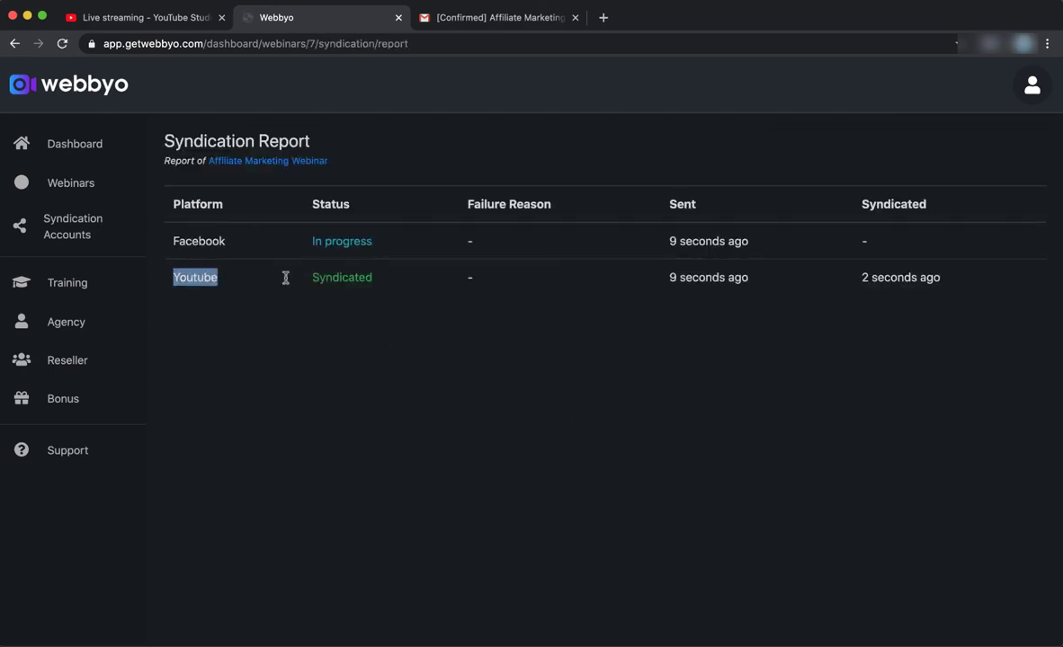
click(592, 282)
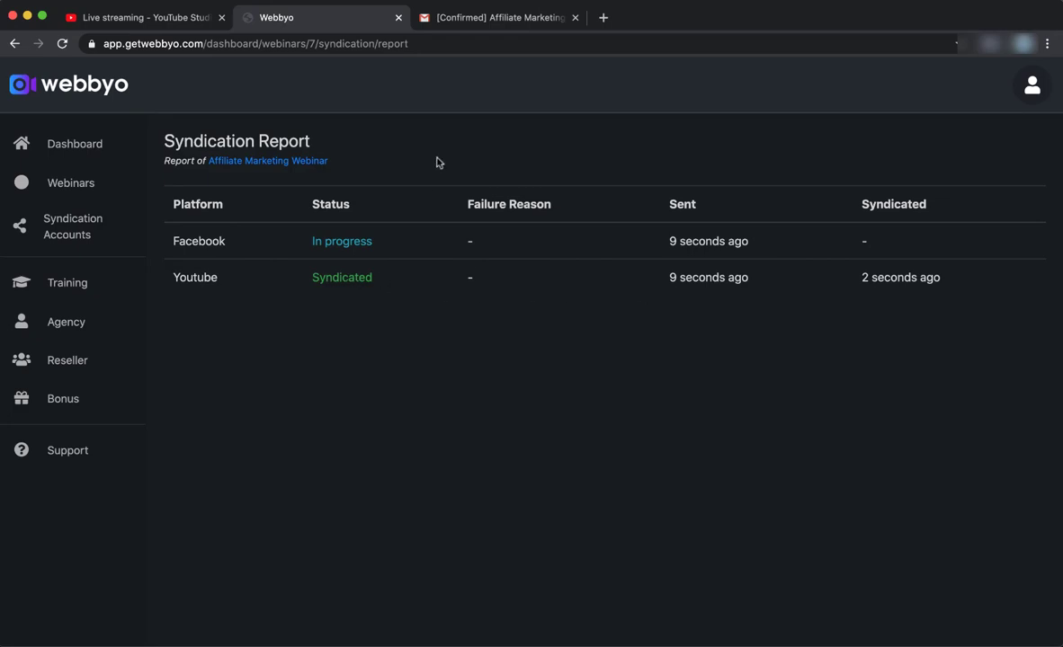
click(145, 20)
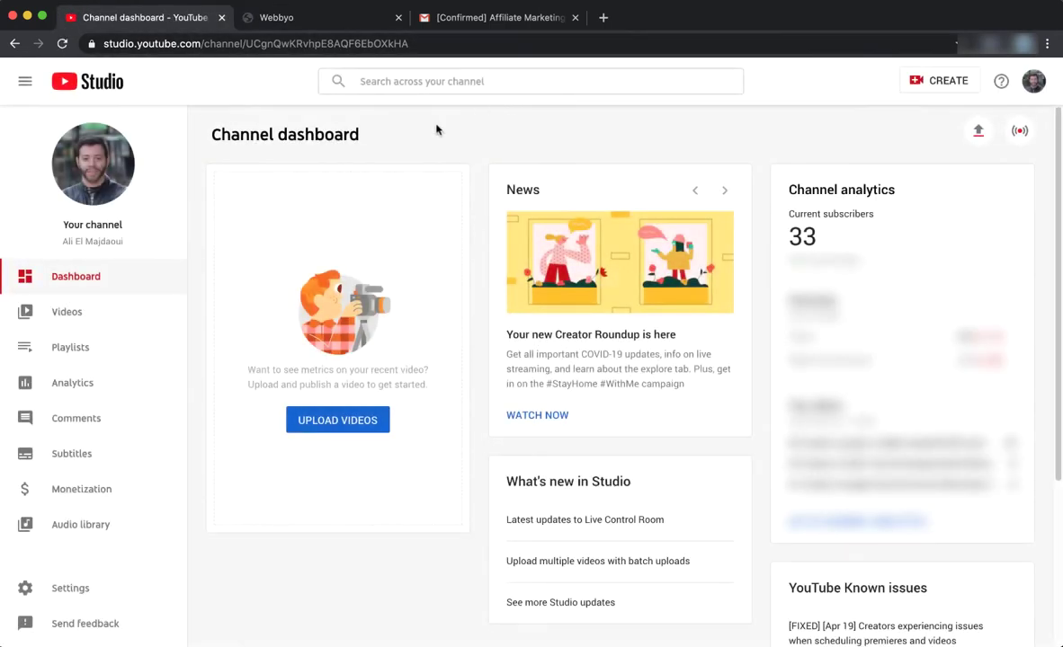
click(89, 311)
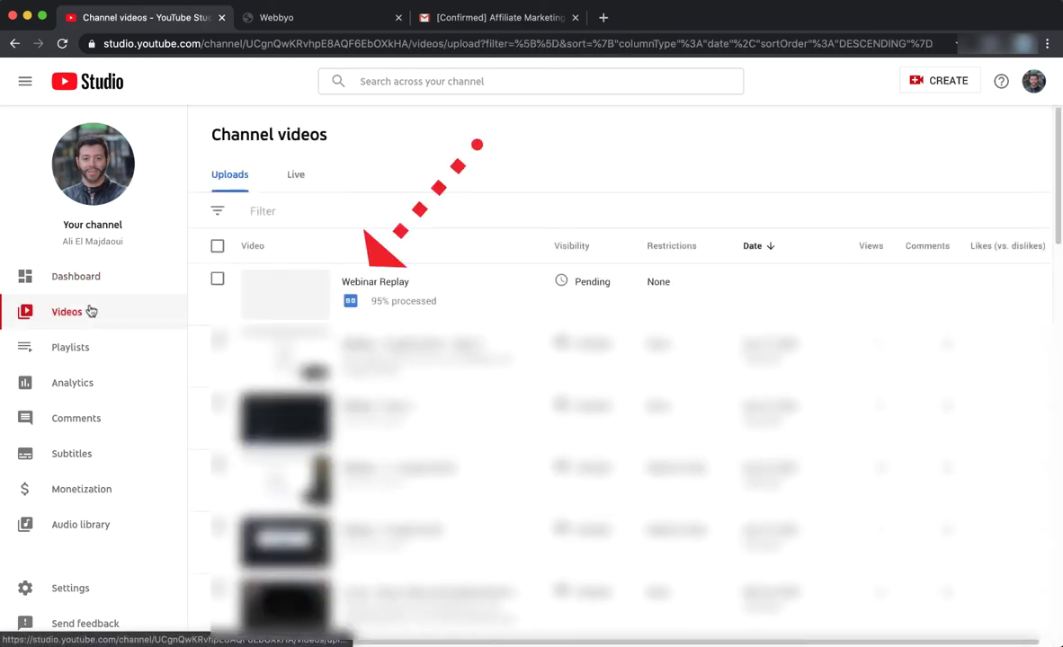
mouse_move(413, 290)
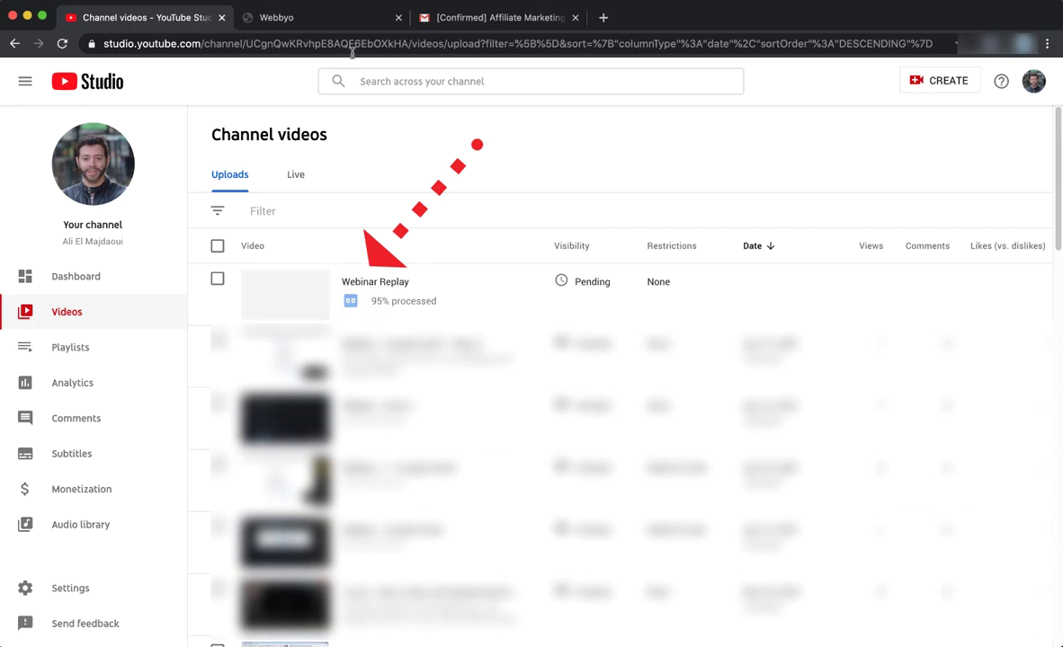
Reload the syndication report, see Facebook still in progress, and return to the webinars list
click(332, 28)
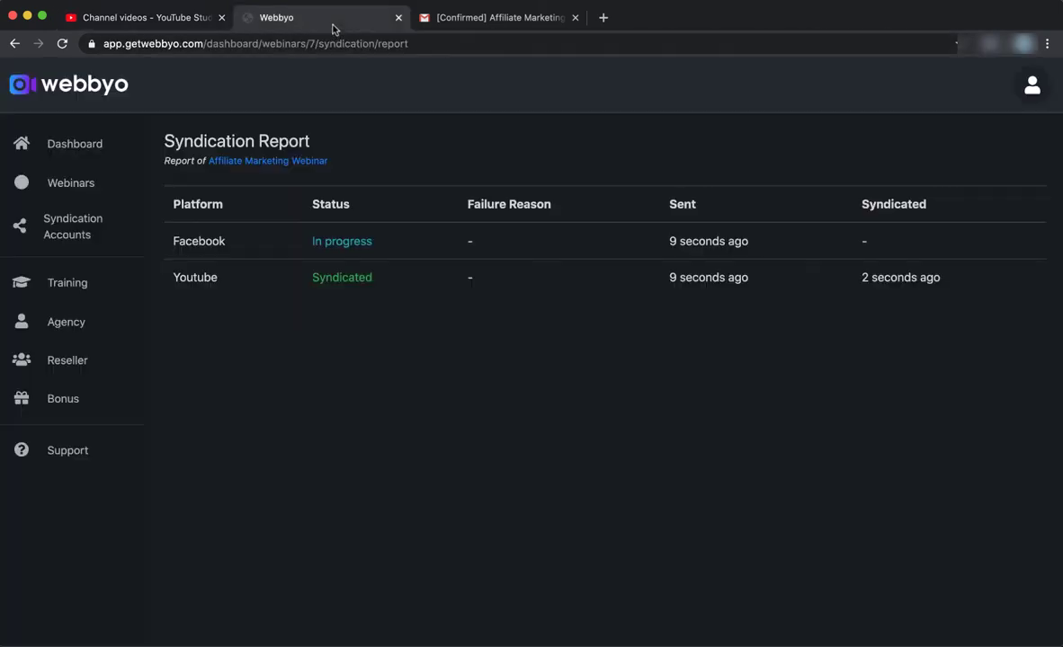
click(62, 44)
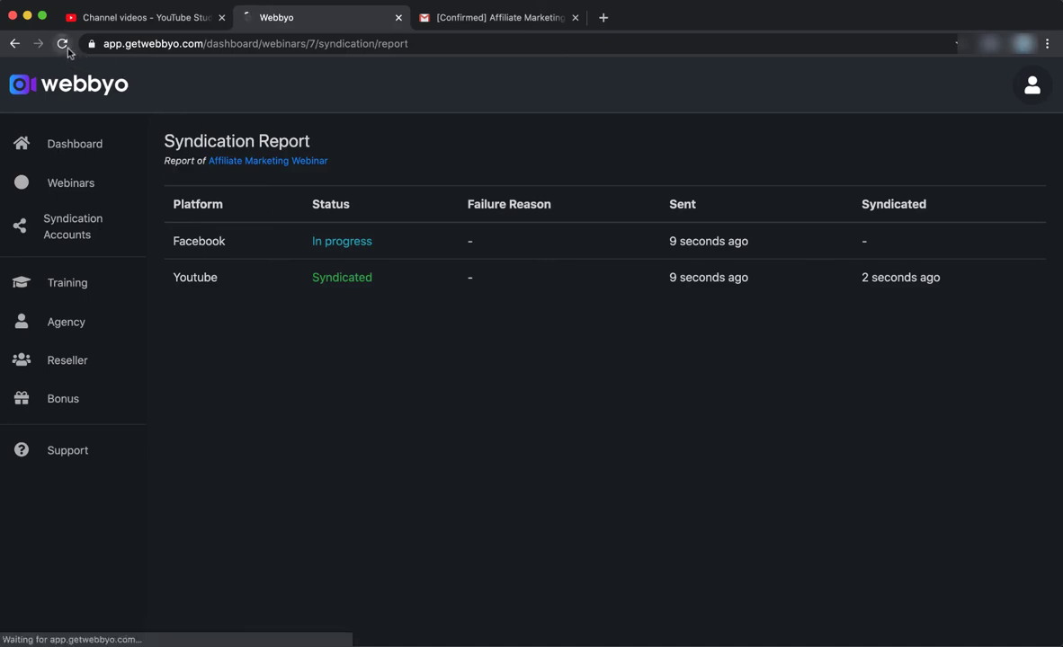
triple_click(351, 246)
click(396, 308)
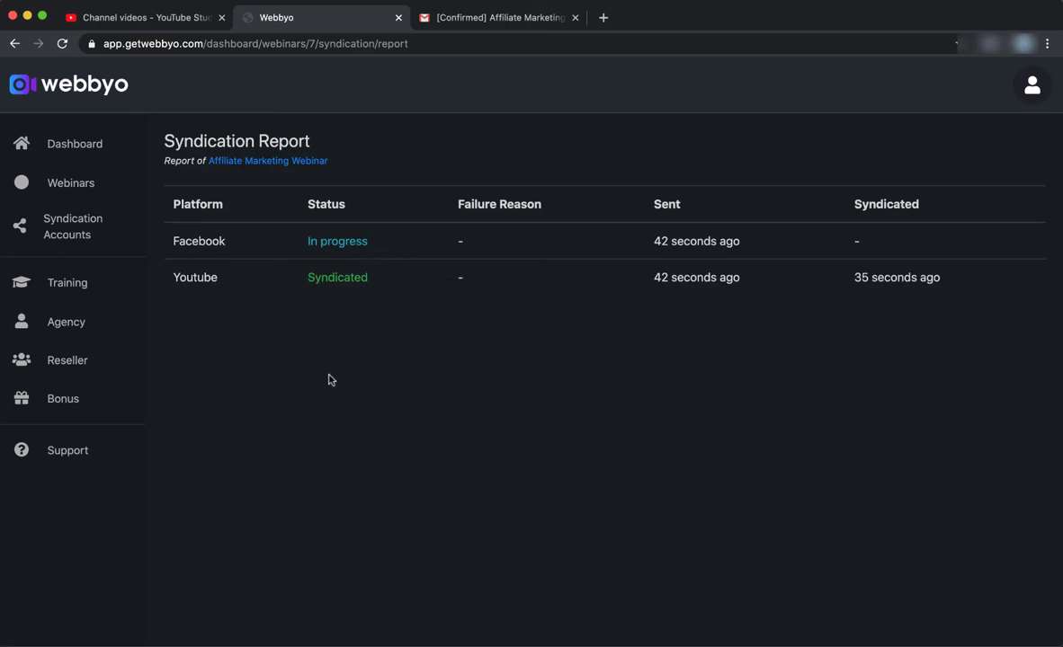
click(111, 188)
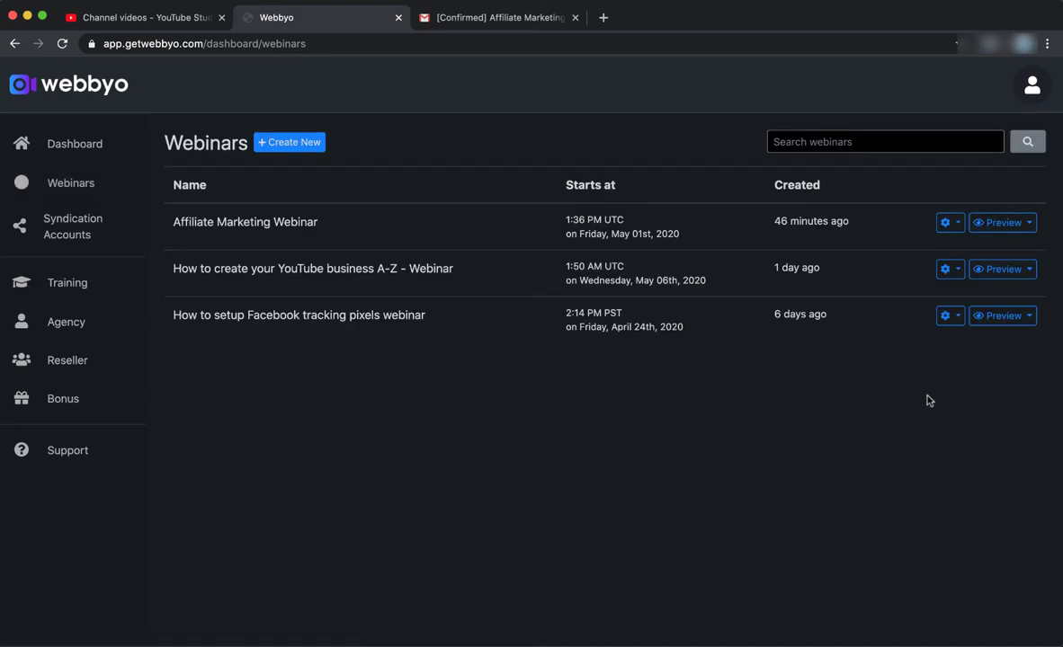
Open Tracking for Affiliate Marketing Webinar and review the empty Registration and Live Page pixel fields
click(958, 228)
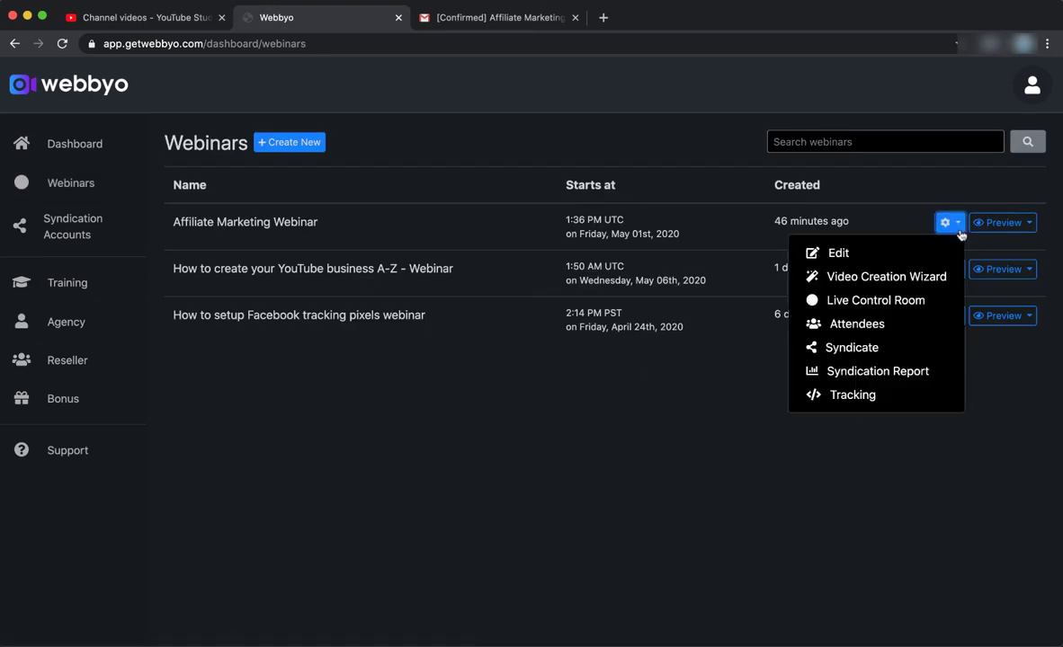
click(878, 394)
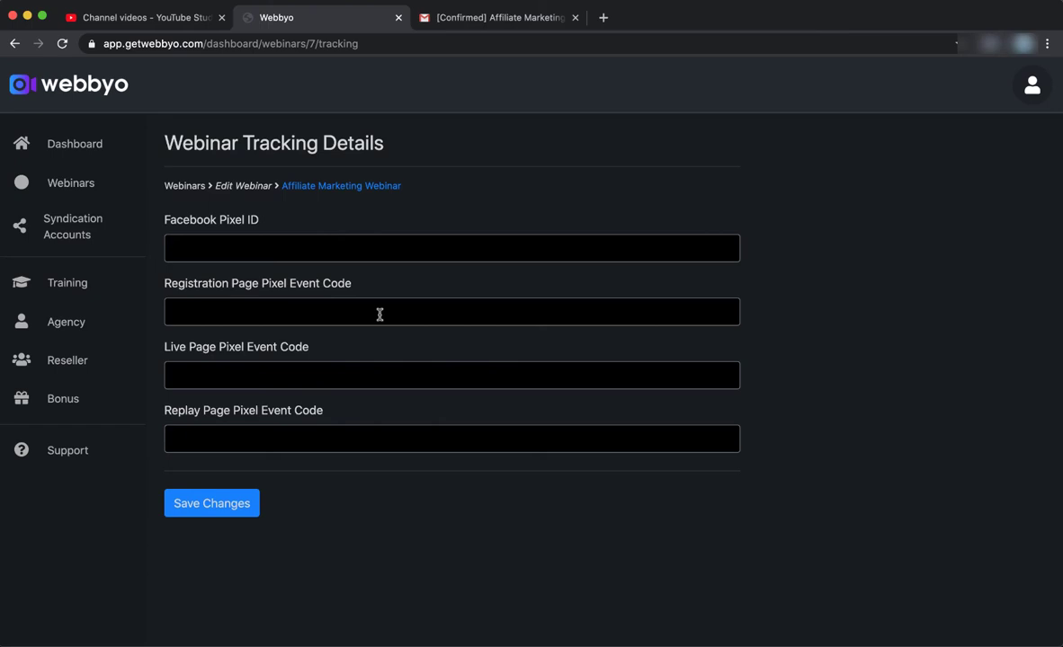
click(235, 303)
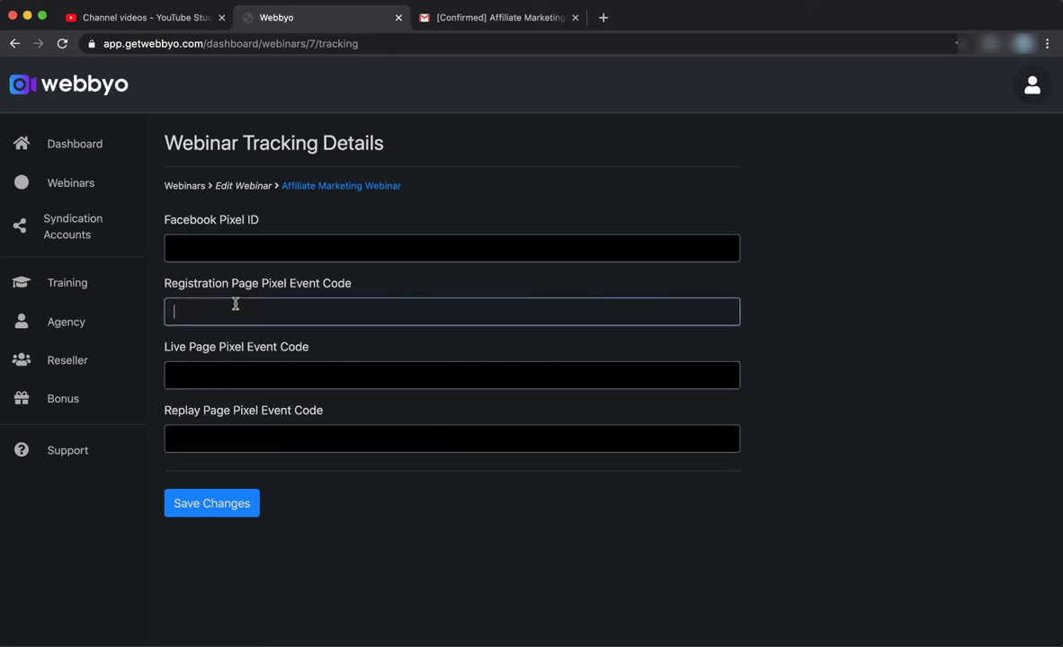
click(234, 294)
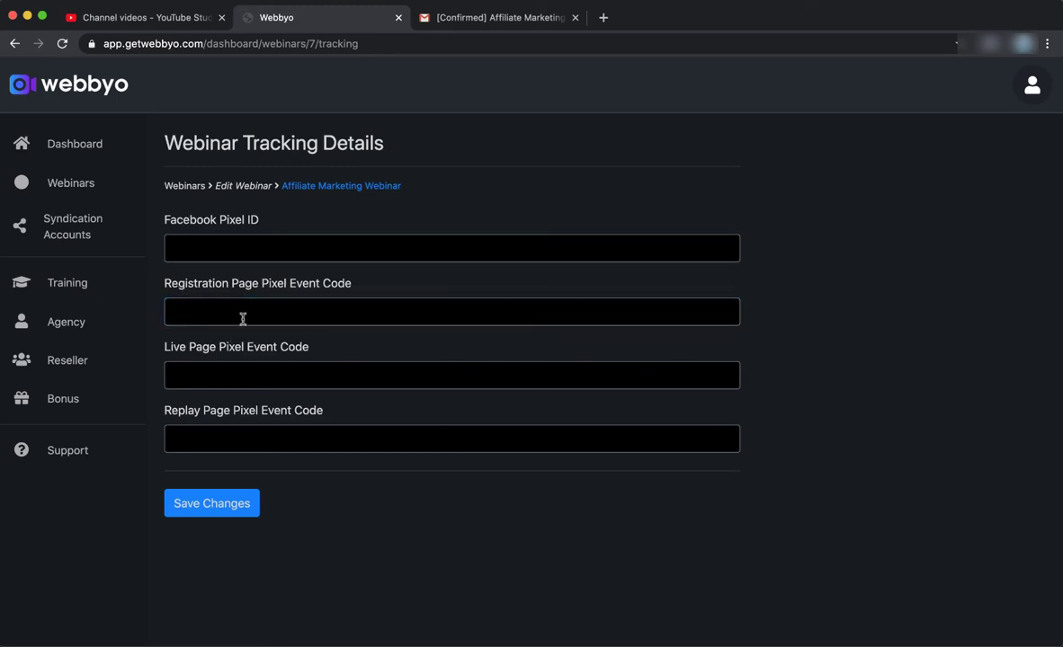
click(311, 309)
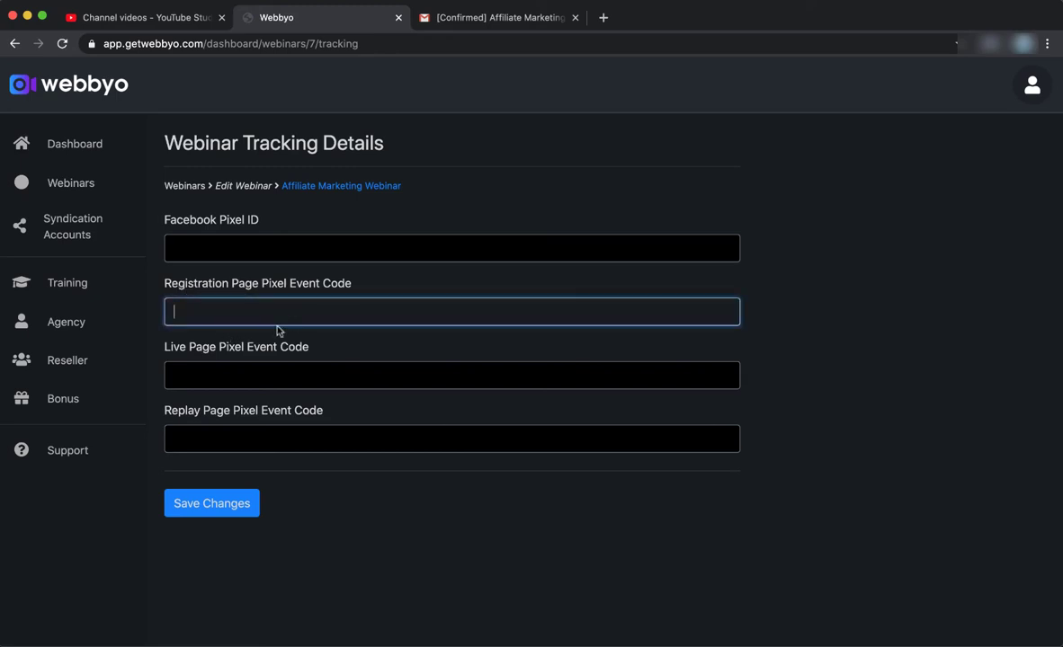
click(213, 355)
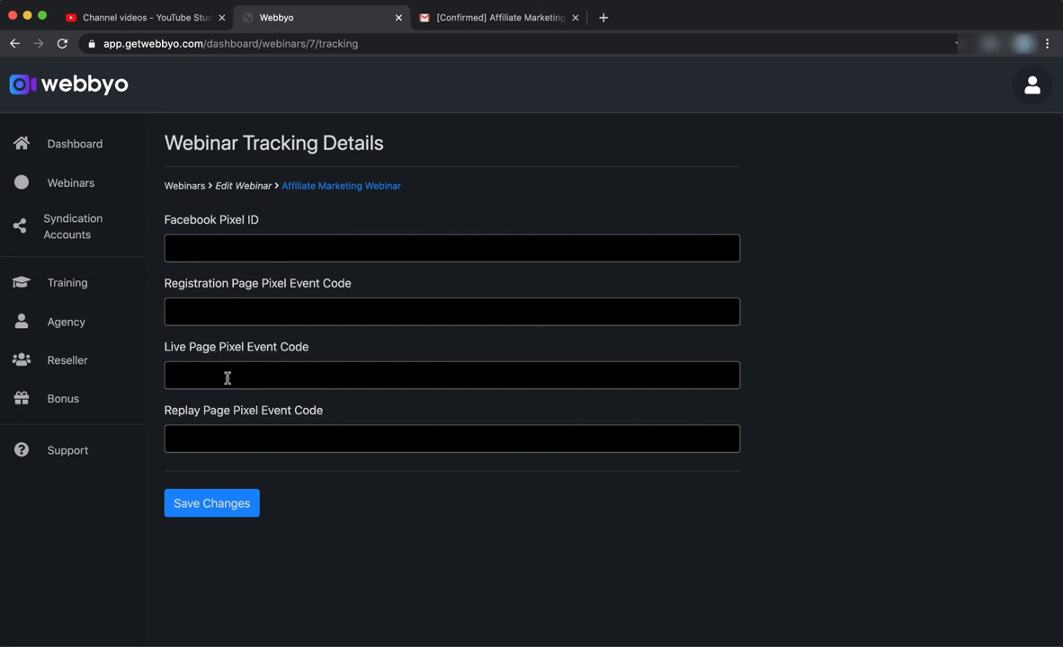
click(226, 375)
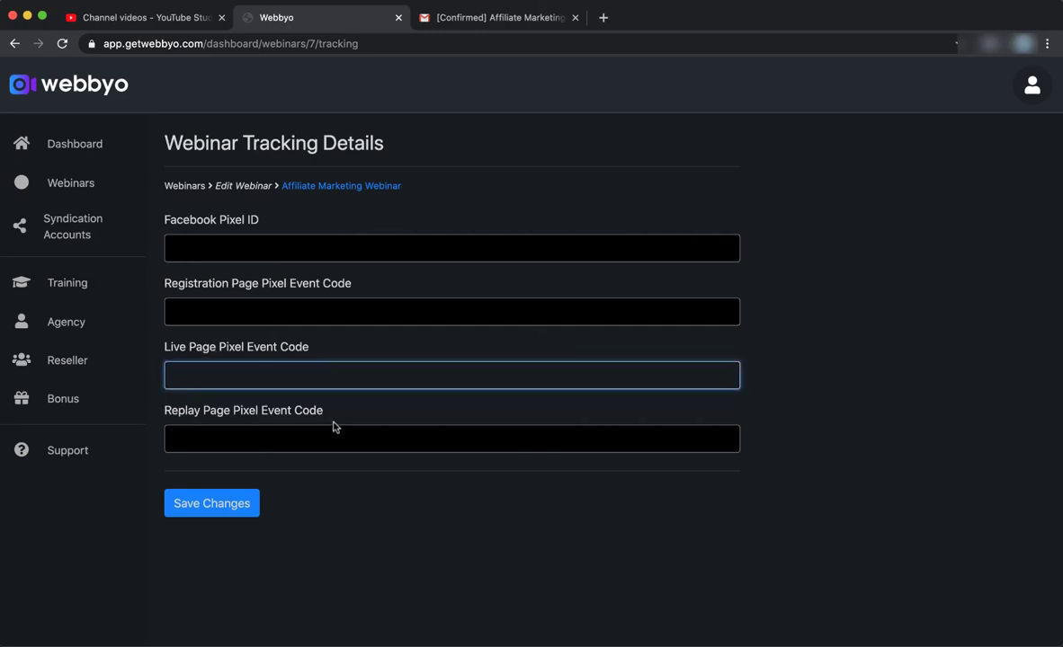
click(526, 137)
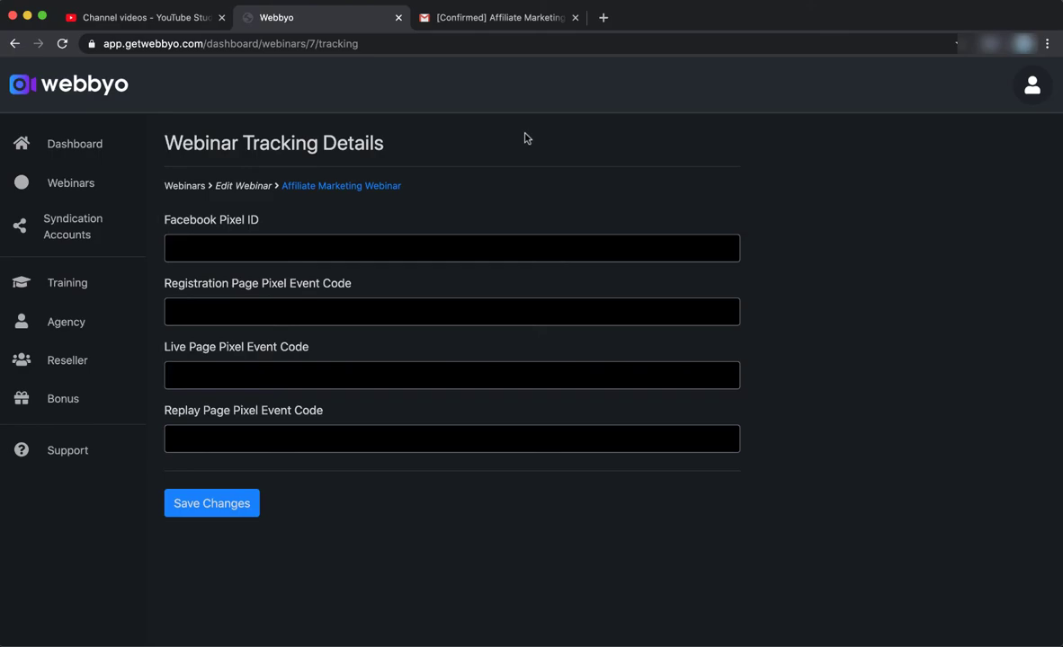